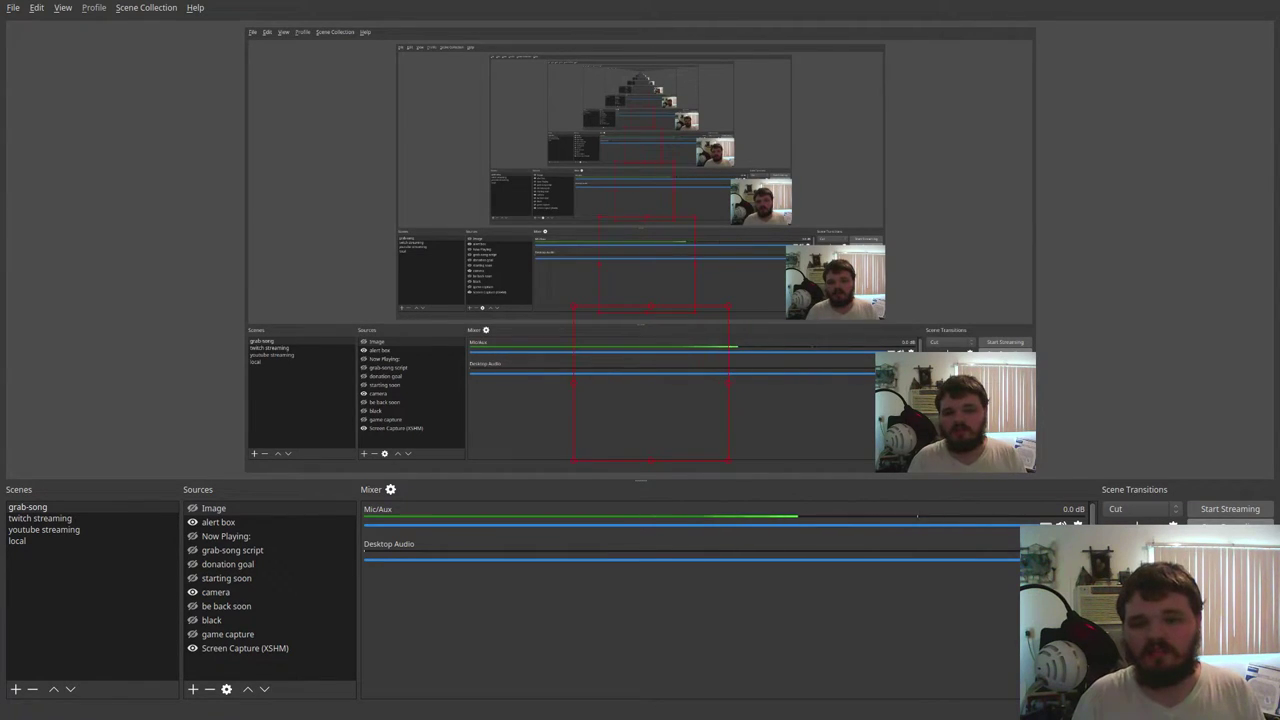
# - Uncheck Enable Preview in the preview canvas's context menu to disable the scene preview
pyautogui.rightClick(902, 314)
pyautogui.click(910, 322)
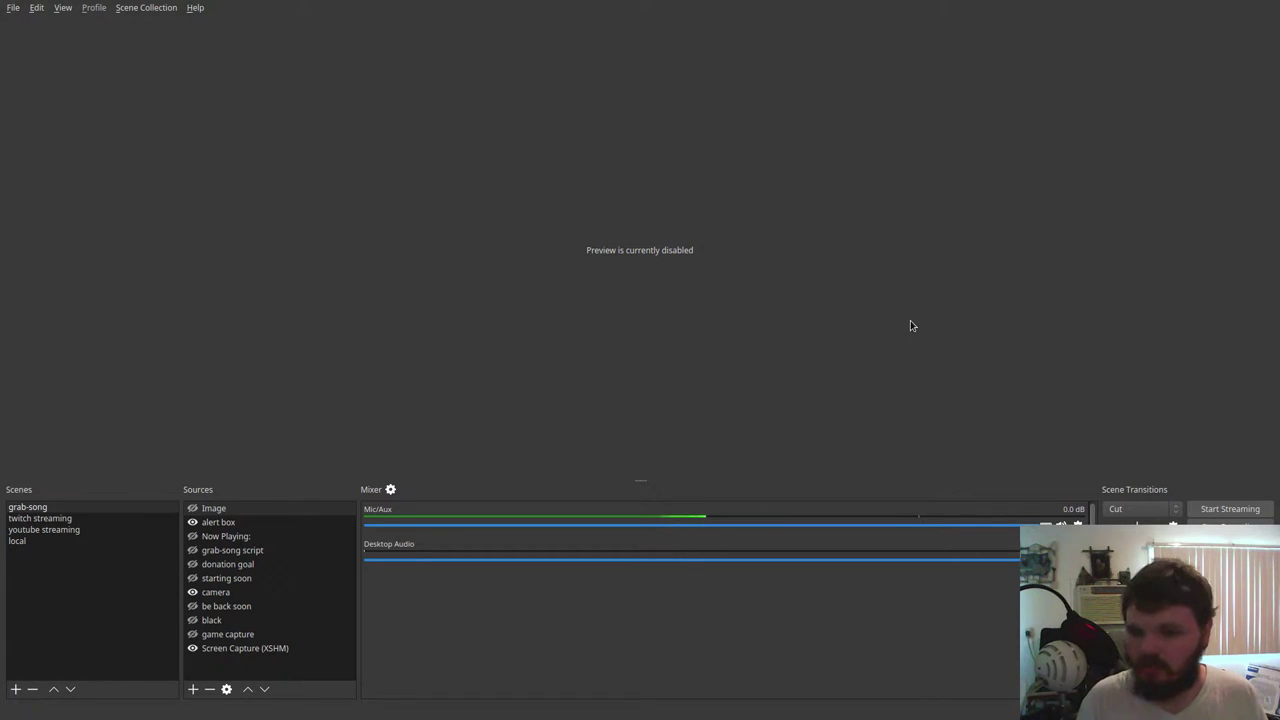
# - Bring the browser forward and open grab-song.sh from the GitHub repository in a background tab
pyautogui.press('super+2')
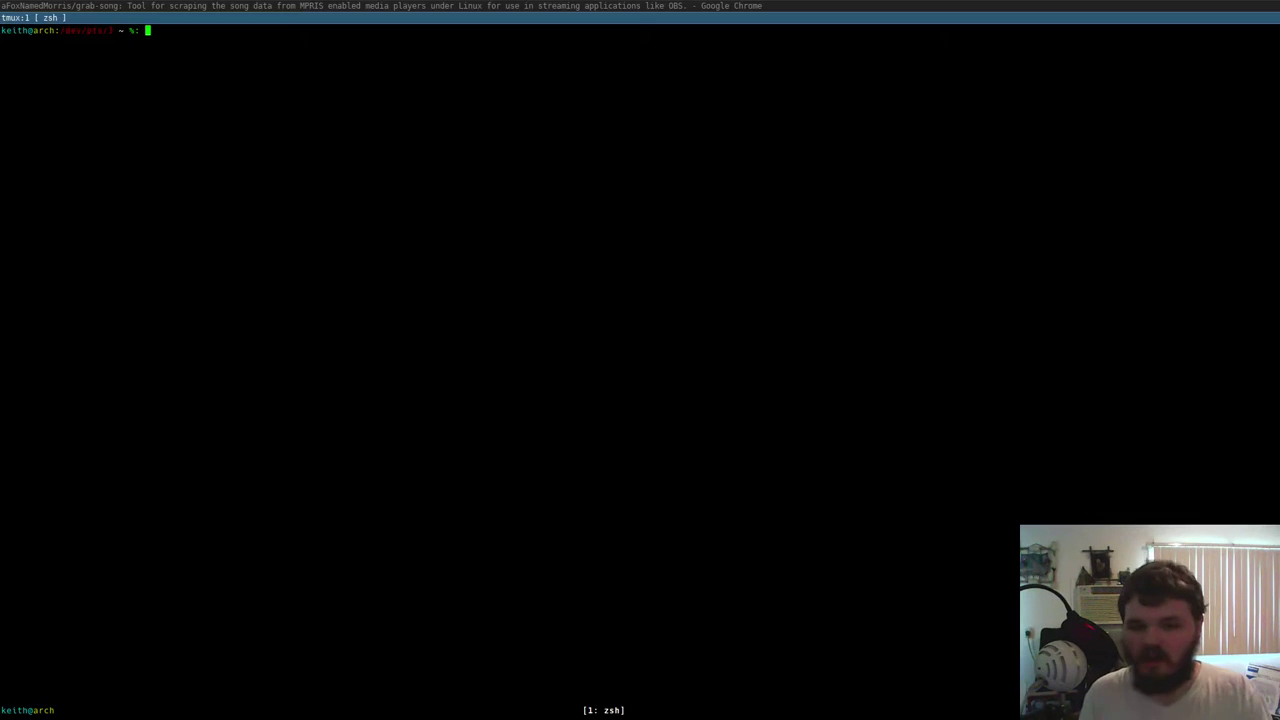
pyautogui.press('super+1')
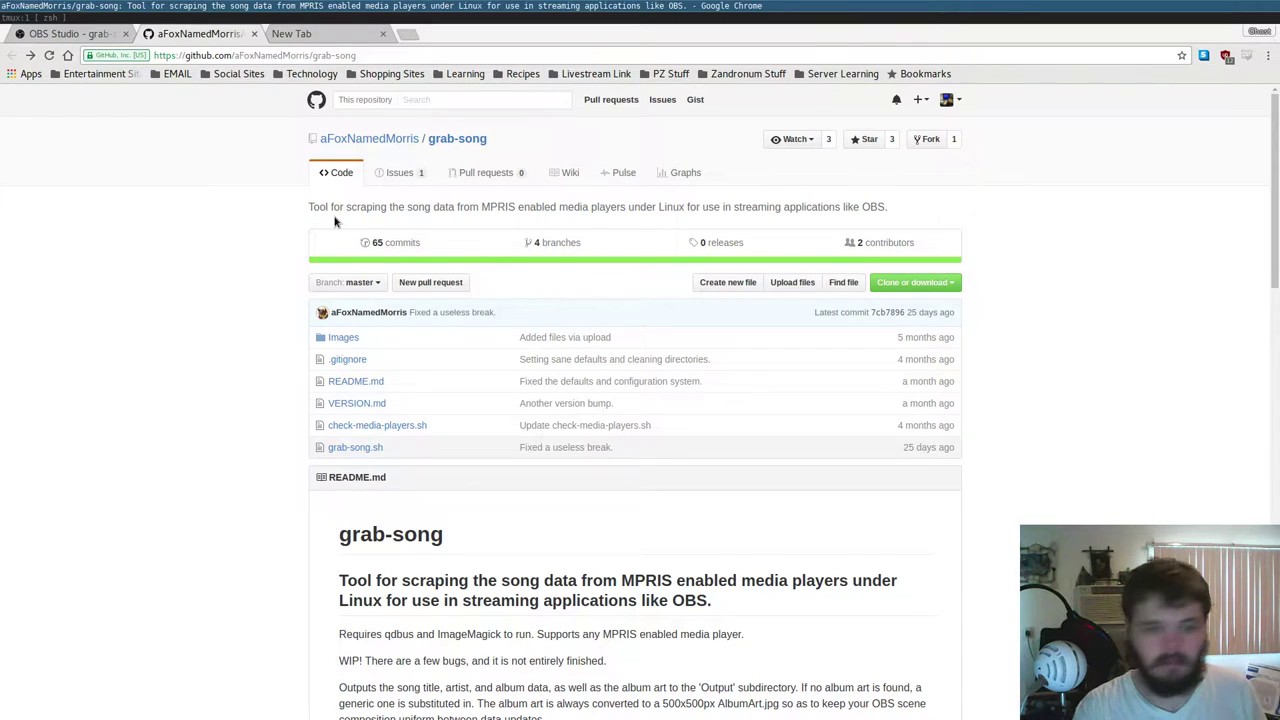
pyautogui.scroll(-3, 335, 222)
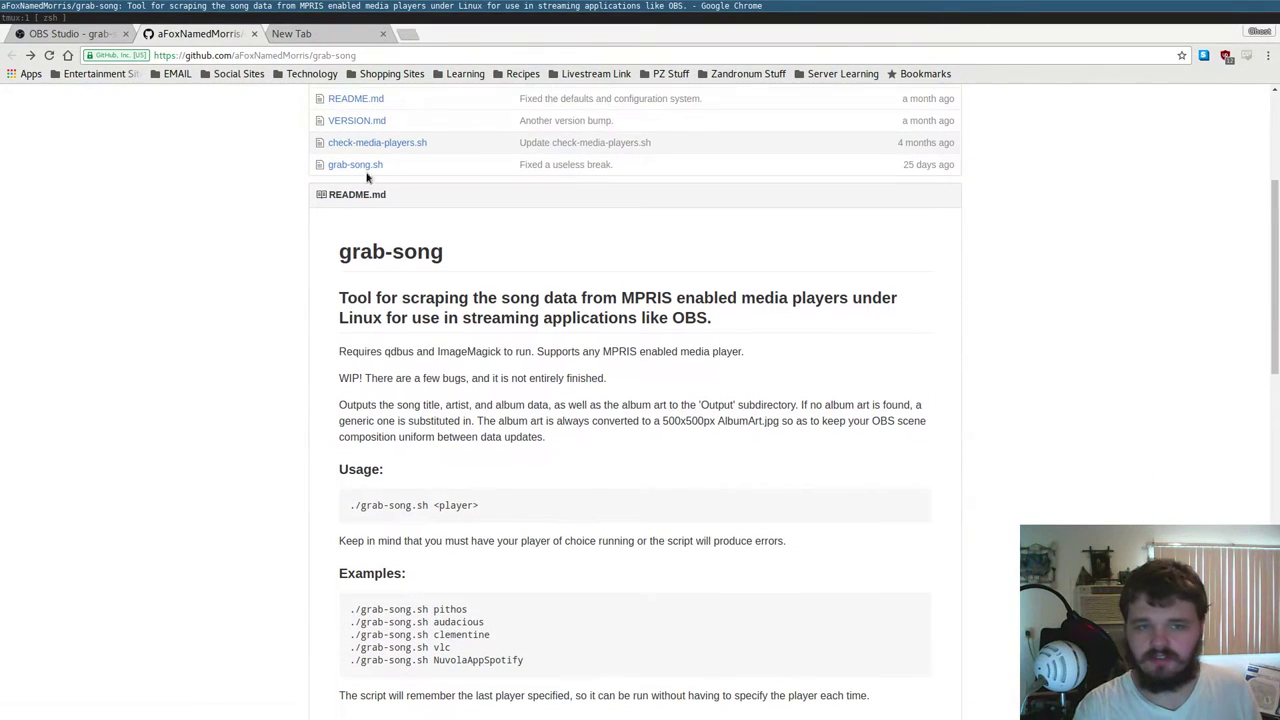
pyautogui.middleClick(366, 170)
# - Switch to the OBS forum grab-song resource page and scroll back to its top
pyautogui.scroll(1, 260, 157)
pyautogui.scroll(2, 260, 157)
pyautogui.click(90, 34)
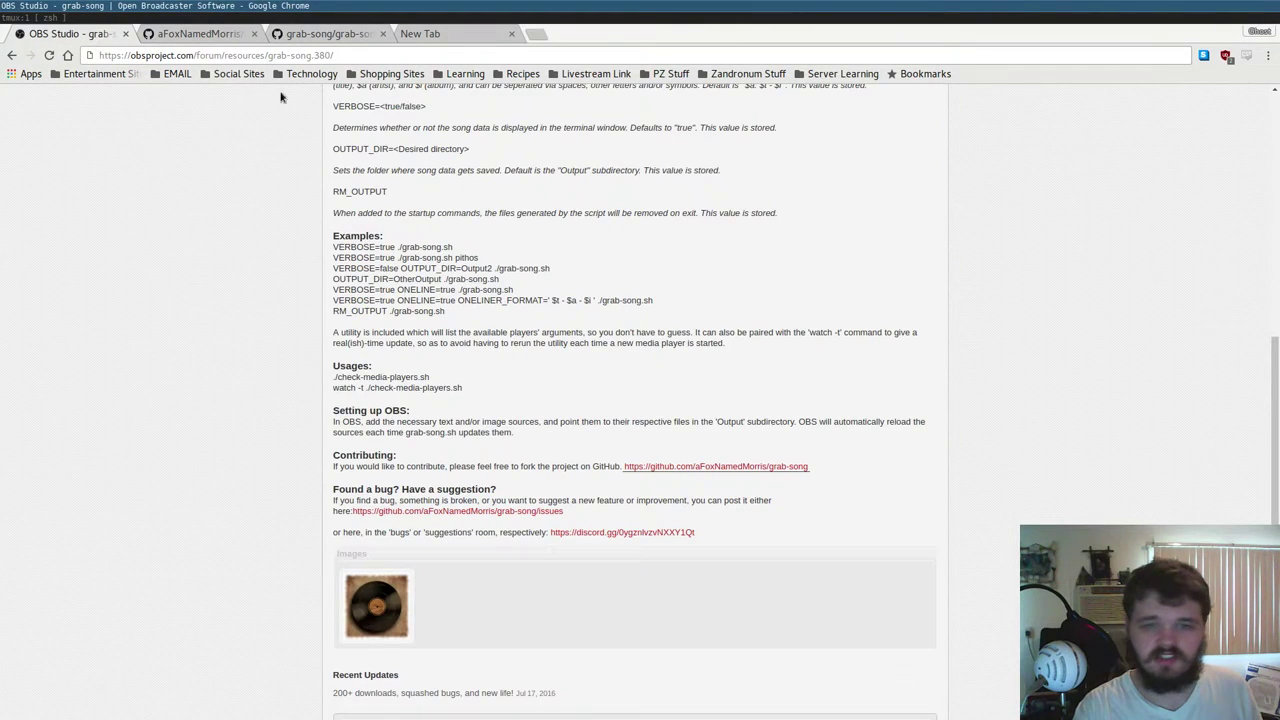
pyautogui.scroll(10, 220, 115)
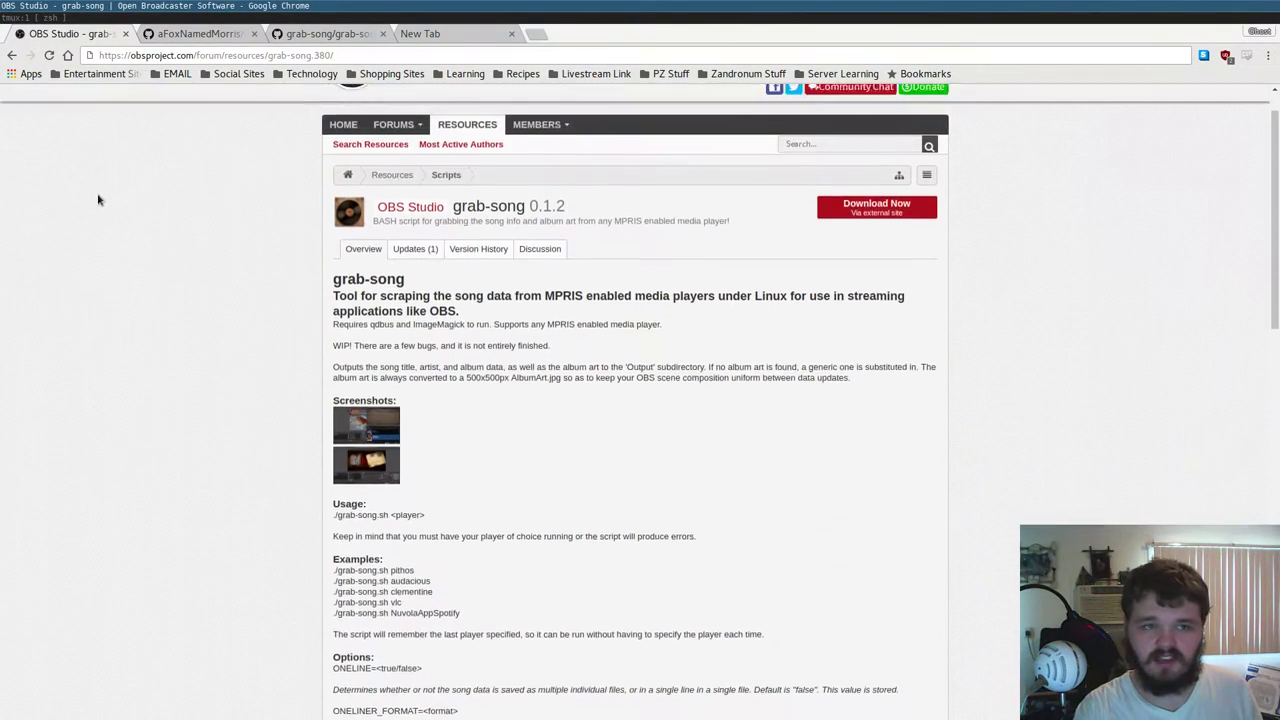
pyautogui.scroll(1, 98, 200)
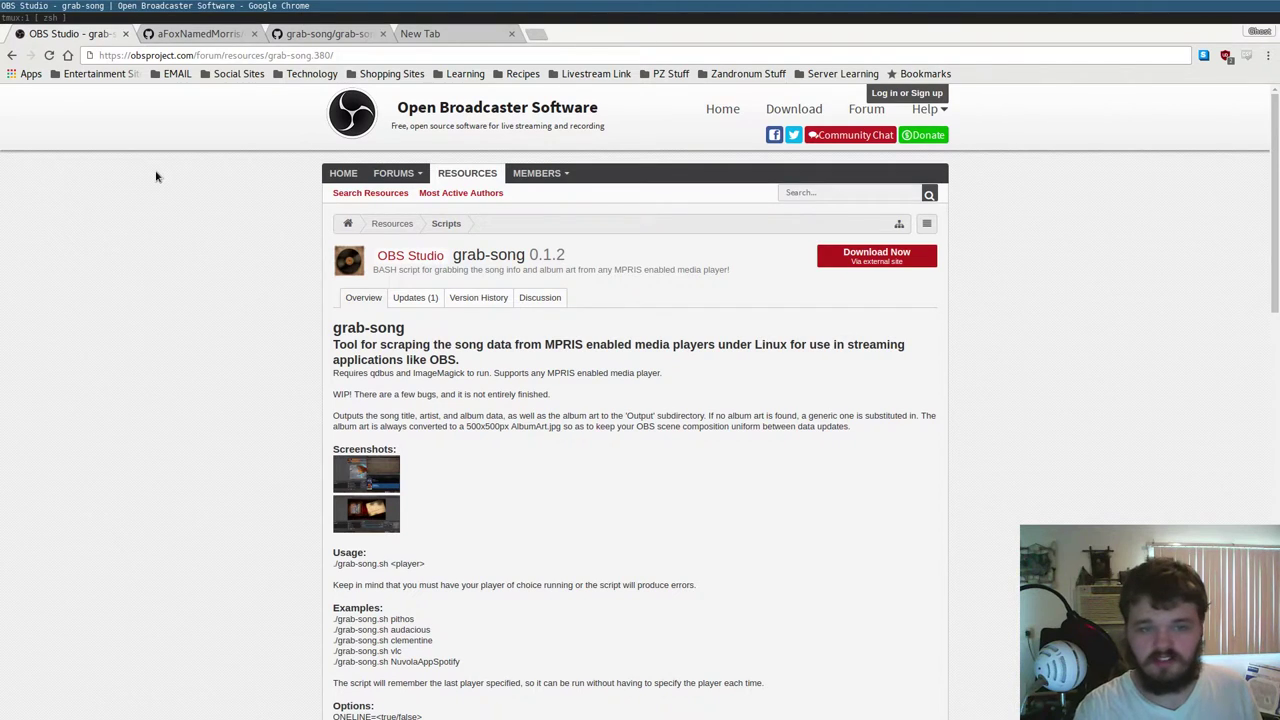
# - View the grab-song.sh tab and scroll through its settings functions, output paths and main loop
pyautogui.click(170, 35)
pyautogui.click(343, 40)
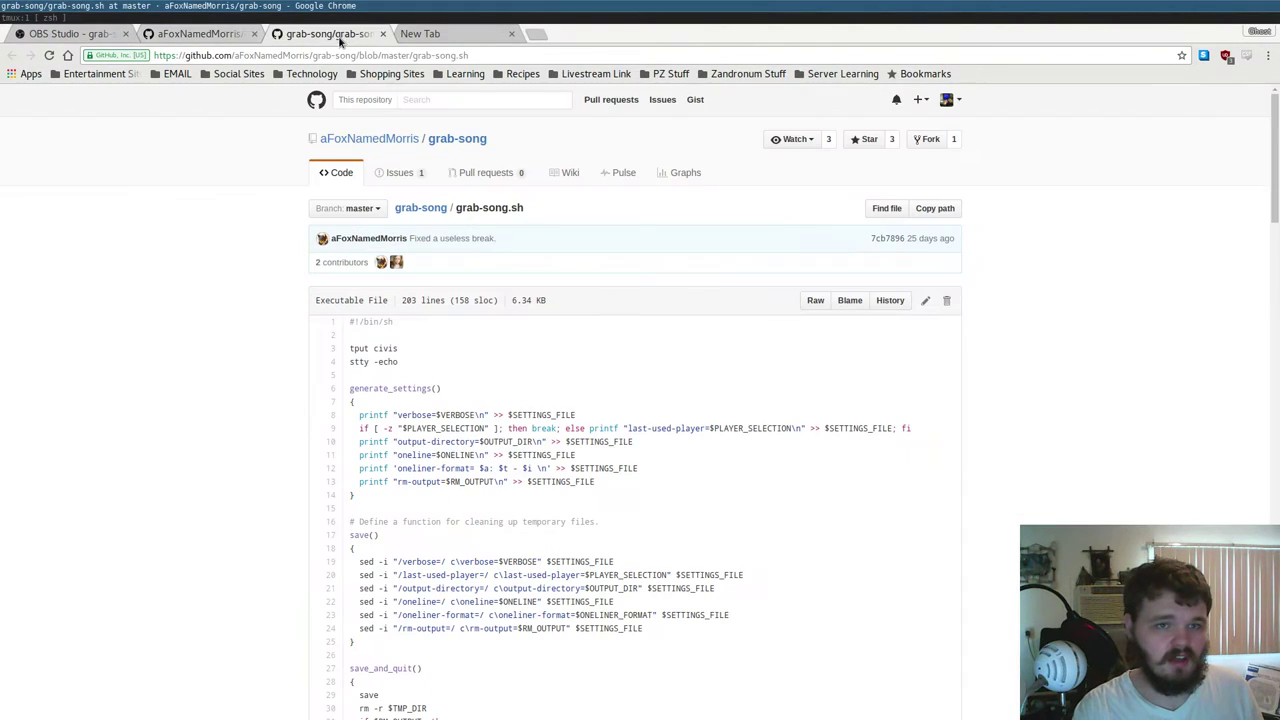
pyautogui.scroll(-3, 275, 210)
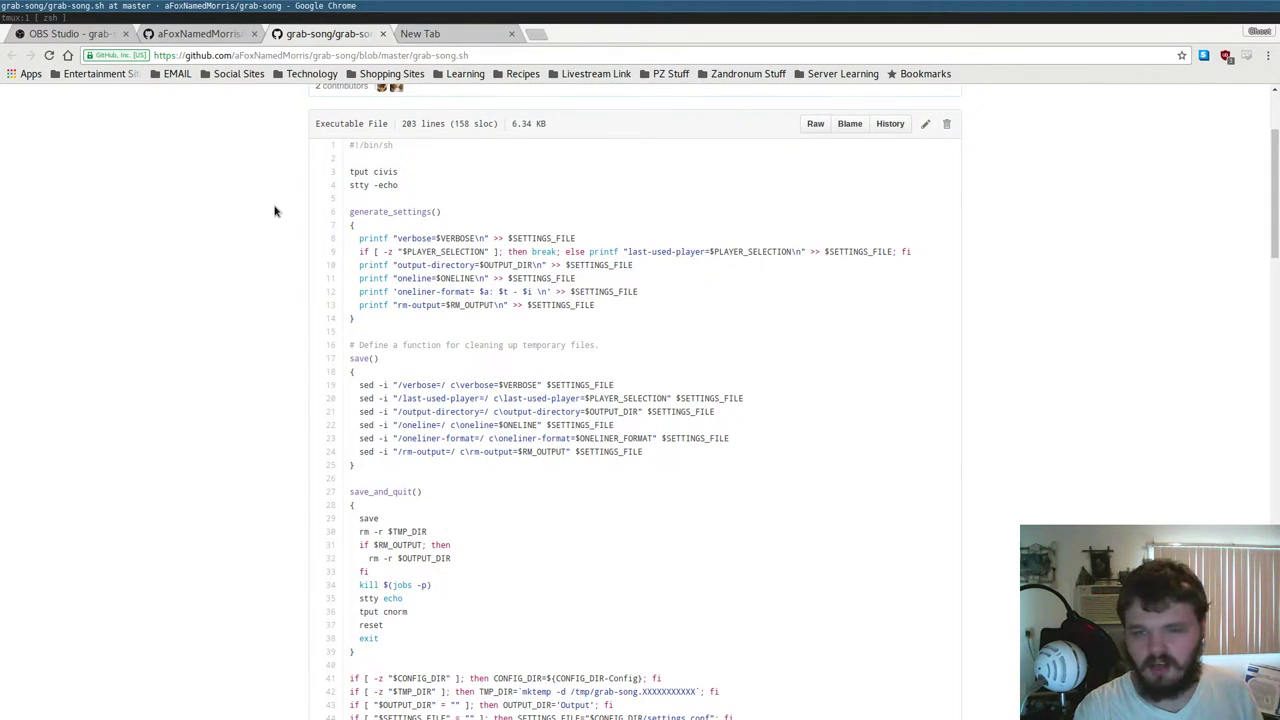
pyautogui.scroll(-10, 350, 212)
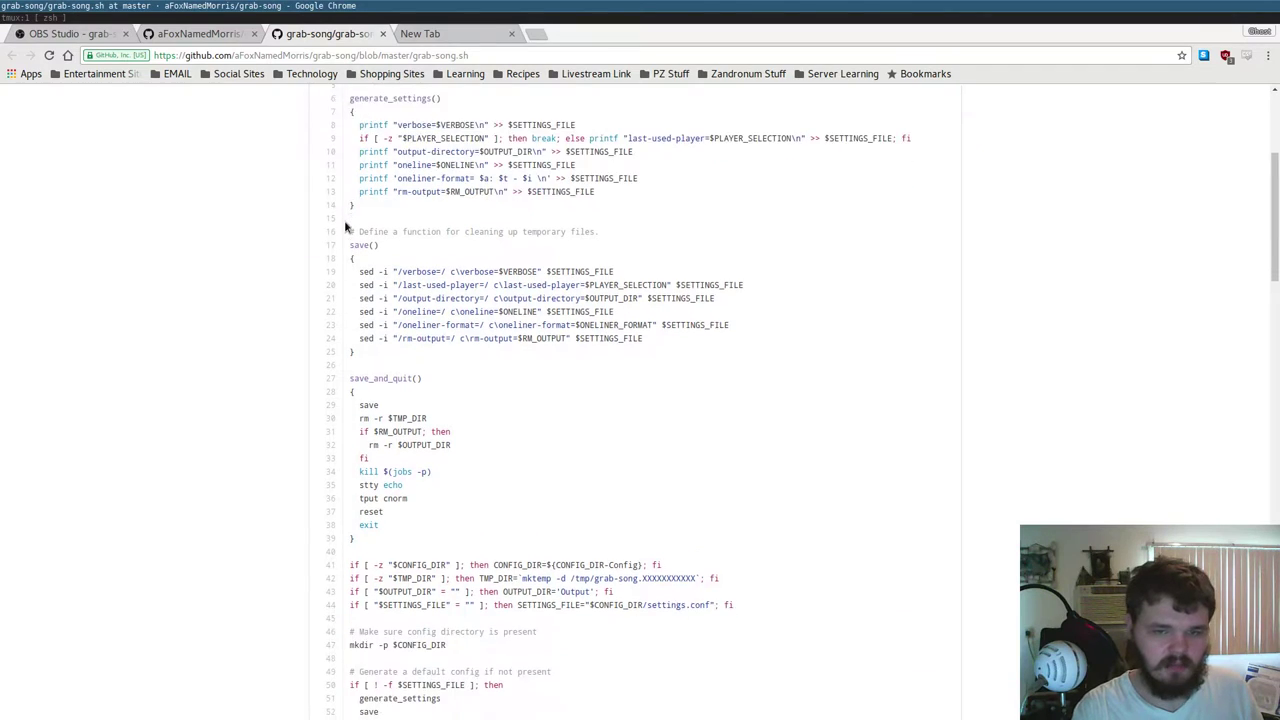
pyautogui.scroll(-14, 398, 254)
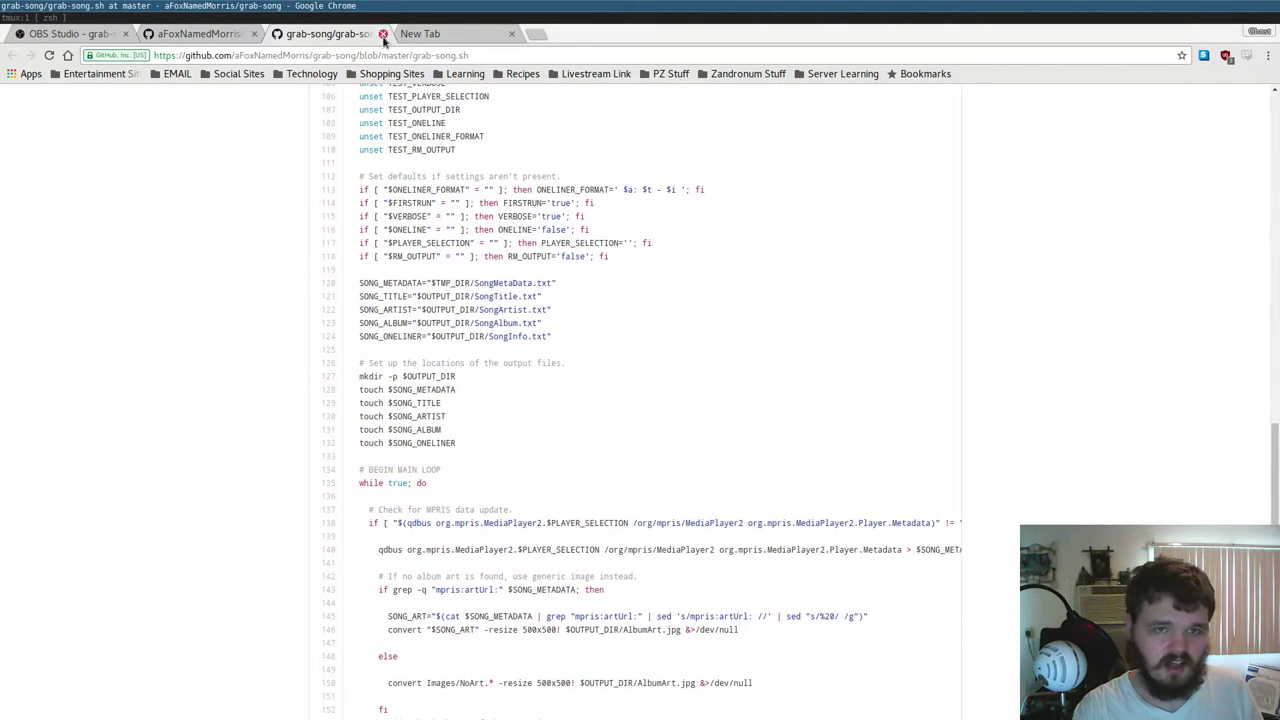
# - Close the grab-song.sh tab, returning to the grab-song repository README
pyautogui.click(382, 33)
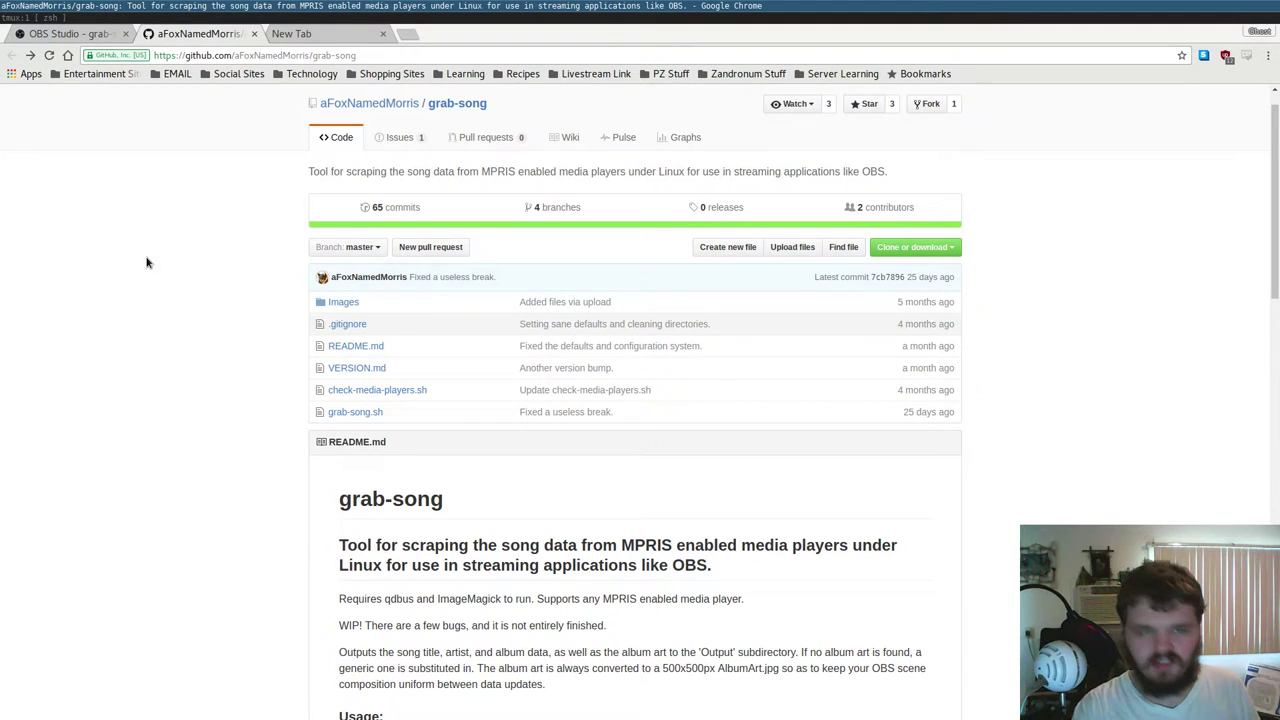
pyautogui.scroll(1, 209, 215)
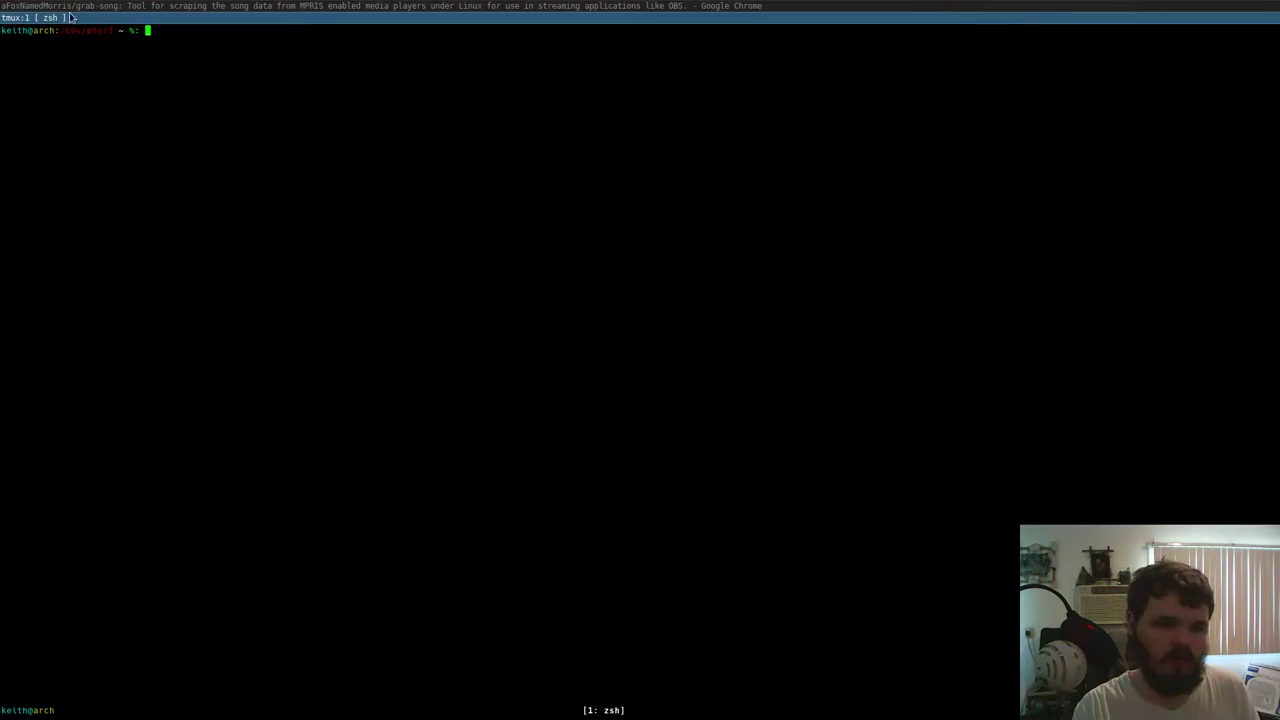
# - Return to the OBS forum grab-song page and scroll to its Usage, Options and Examples sections
pyautogui.click(70, 31)
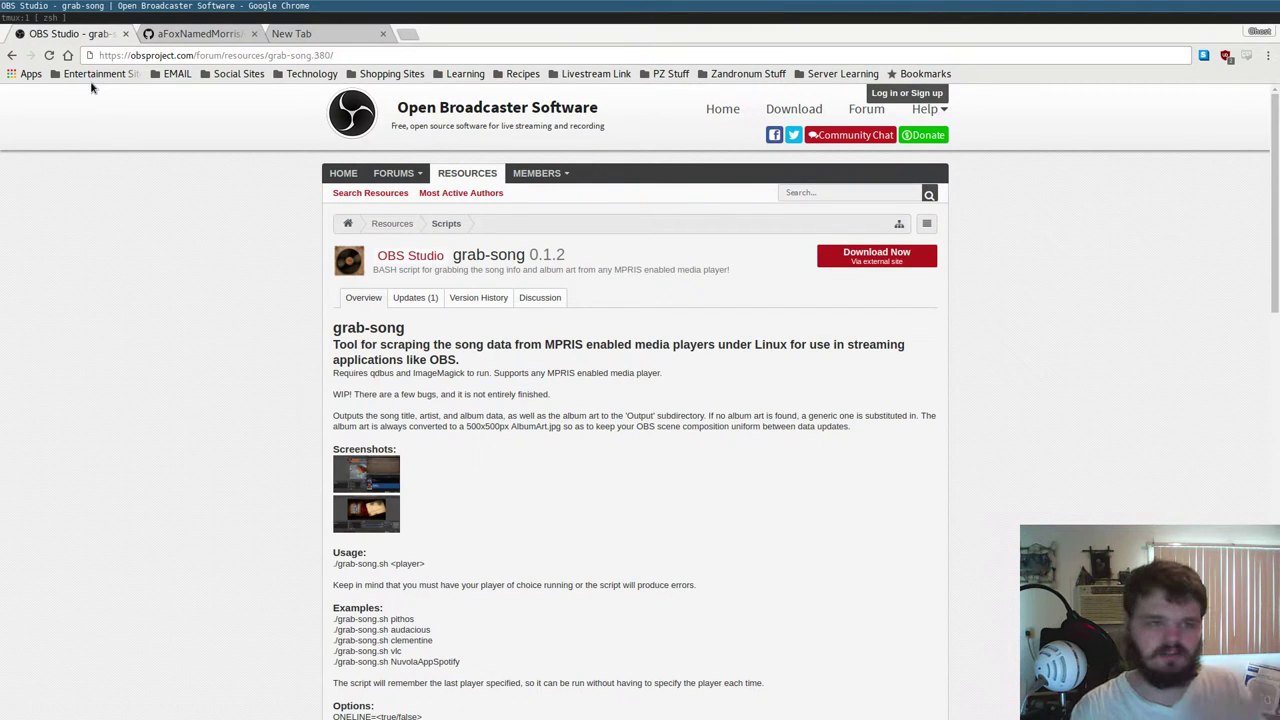
pyautogui.scroll(-1, 109, 136)
pyautogui.scroll(-2, 109, 136)
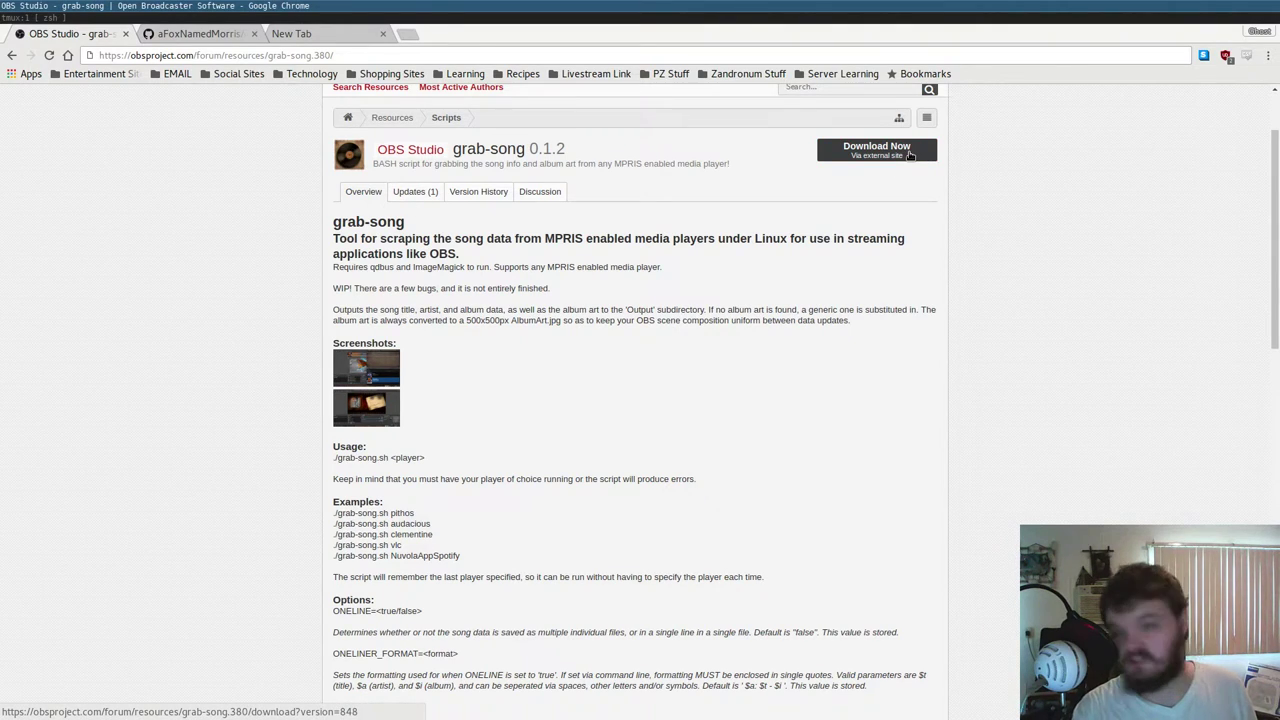
pyautogui.scroll(-7, 296, 191)
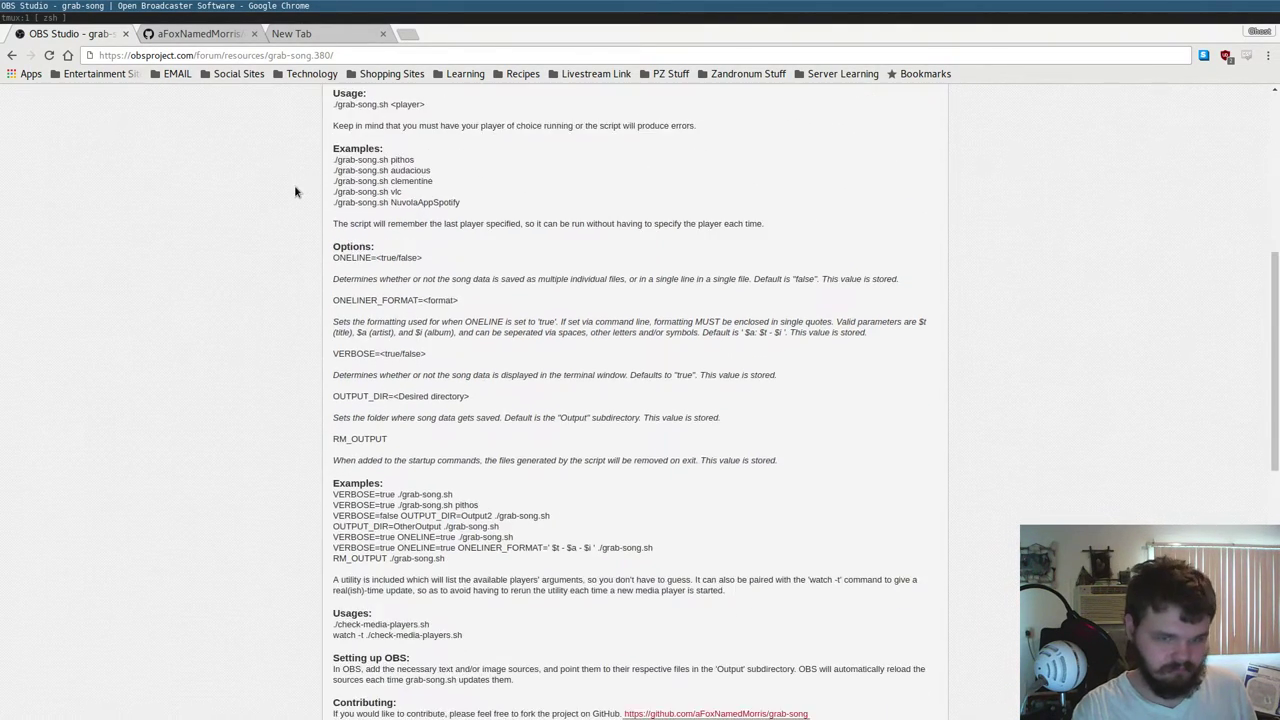
pyautogui.scroll(3, 295, 191)
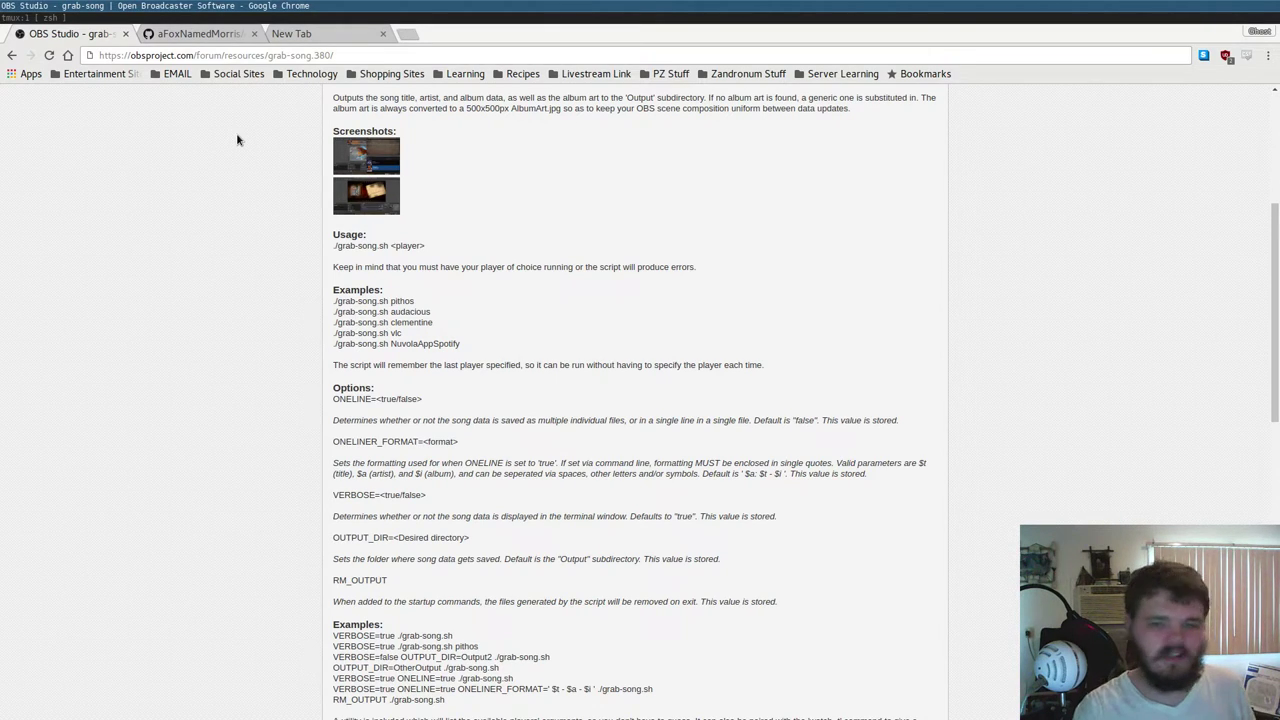
pyautogui.scroll(-2, 237, 140)
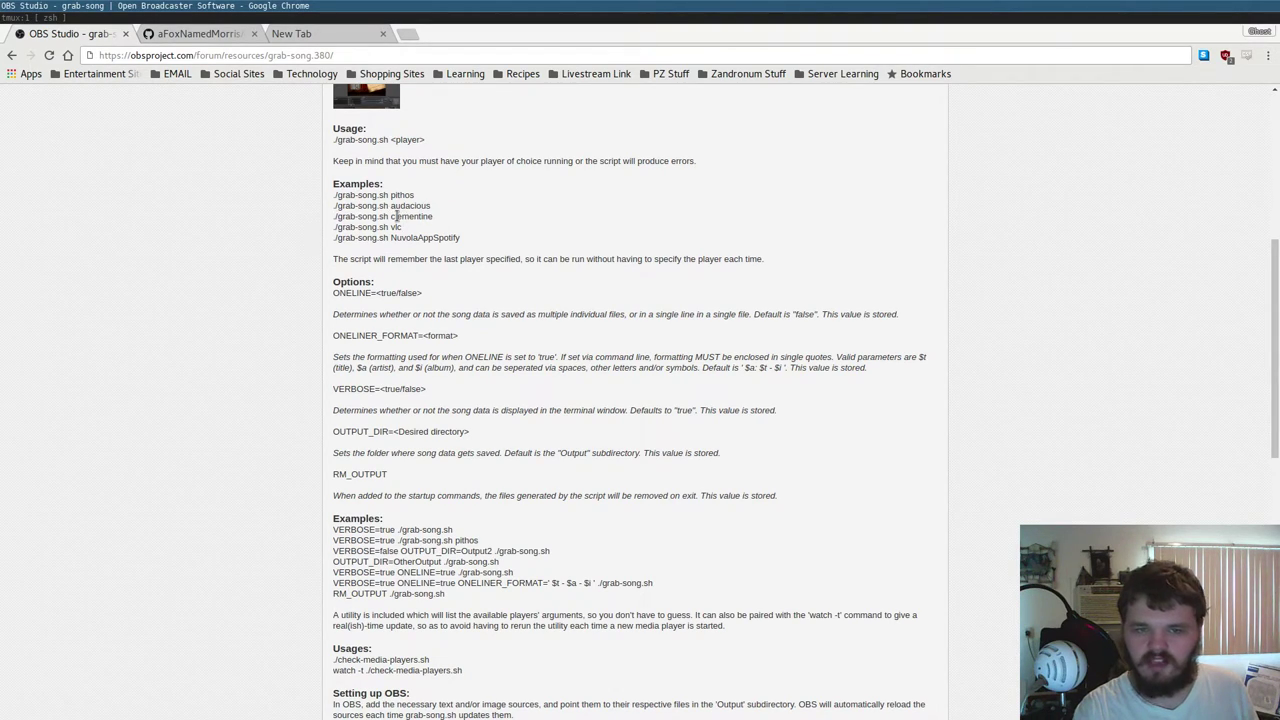
# - In the terminal, enlarge the text, cd into ~/Apps/grab-song-master and list its files
pyautogui.click(147, 17)
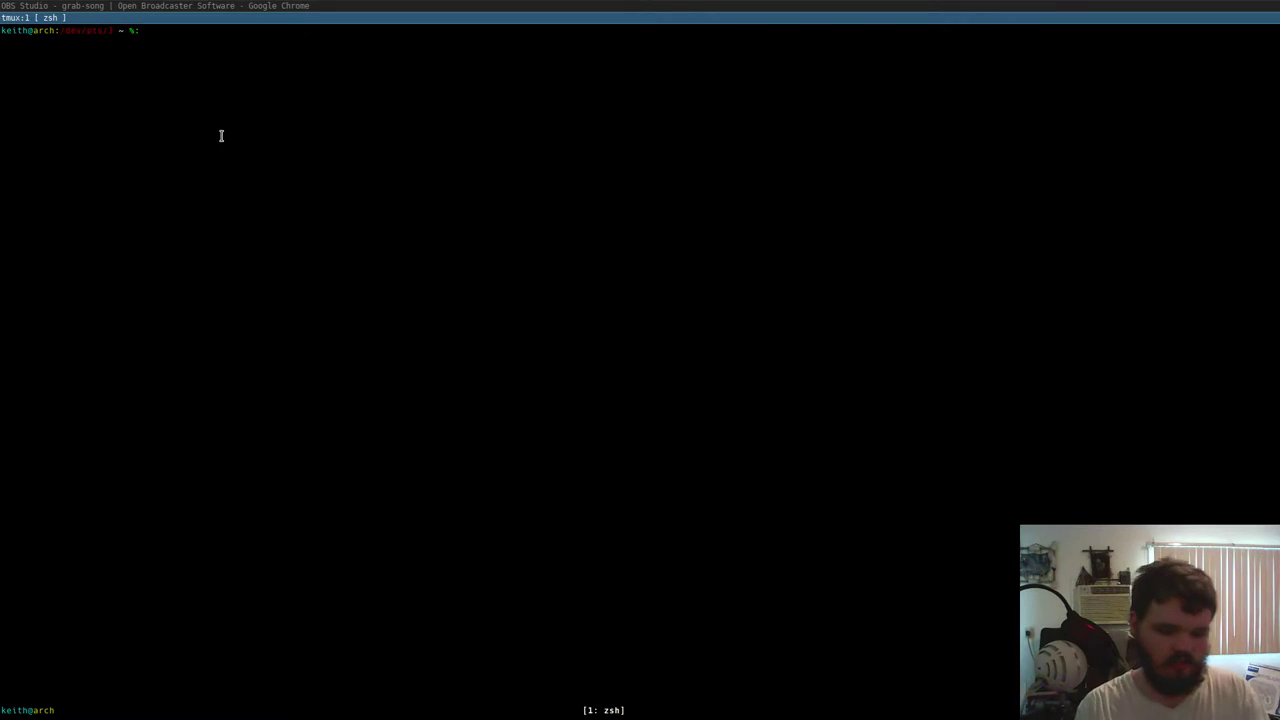
pyautogui.write('cd')
pyautogui.hotkey('ctrl', '+')
pyautogui.hotkey('ctrl', '+')
pyautogui.hotkey('ctrl', '+')
pyautogui.hotkey('ctrl', '+')
pyautogui.hotkey('ctrl', '+')
pyautogui.hotkey('ctrl', '+')
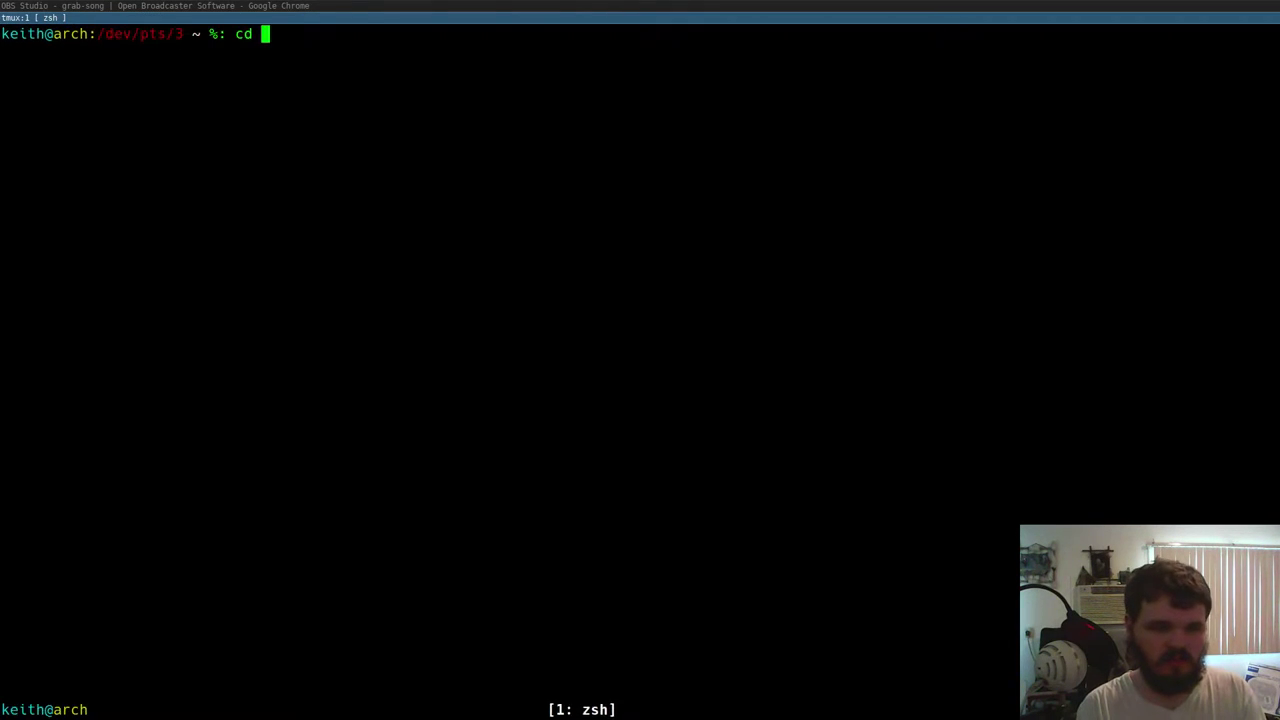
pyautogui.write('Ap')
pyautogui.press('Tab')
pyautogui.write('gr')
pyautogui.press('Tab')
pyautogui.press('Return')
pyautogui.write('ls')
pyautogui.press('Return')
pyautogui.hotkey('ctrl', 'l')
pyautogui.write('ls')
pyautogui.press('Return')
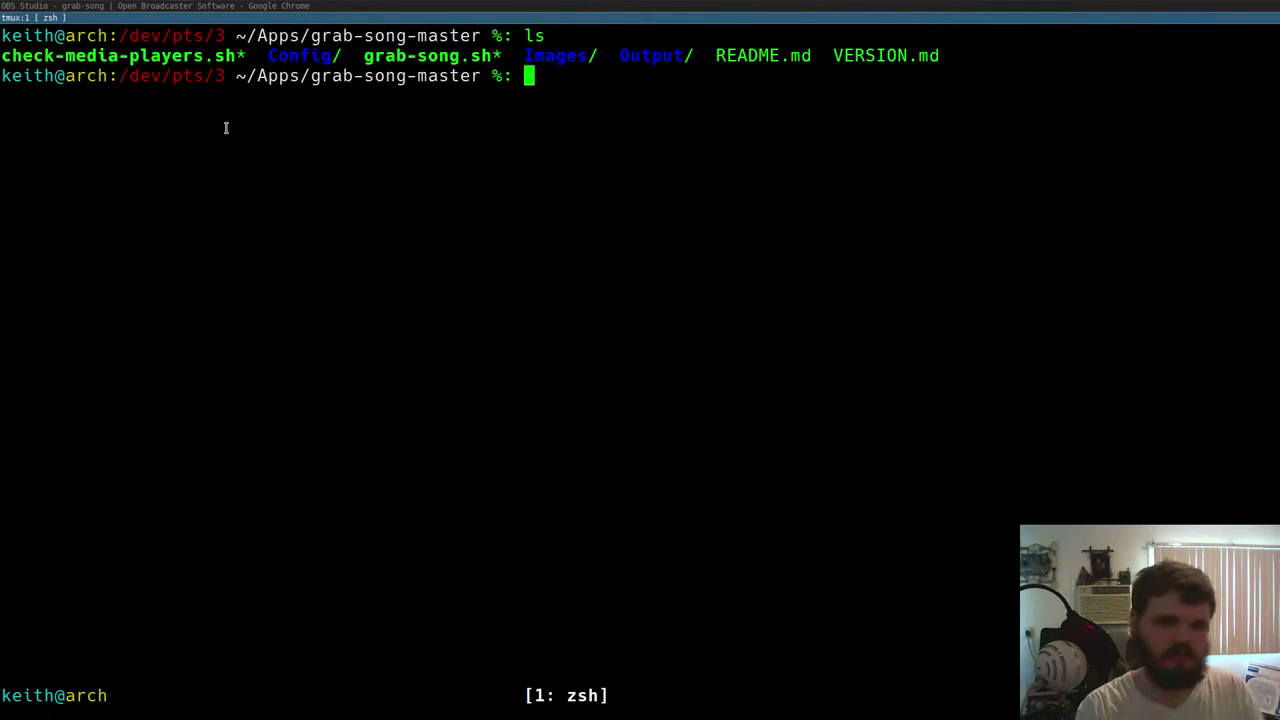
# - Enter ./grab-song.sh vlc at the prompt without running it
pyautogui.moveTo(356, 55); pyautogui.dragTo(510, 55)
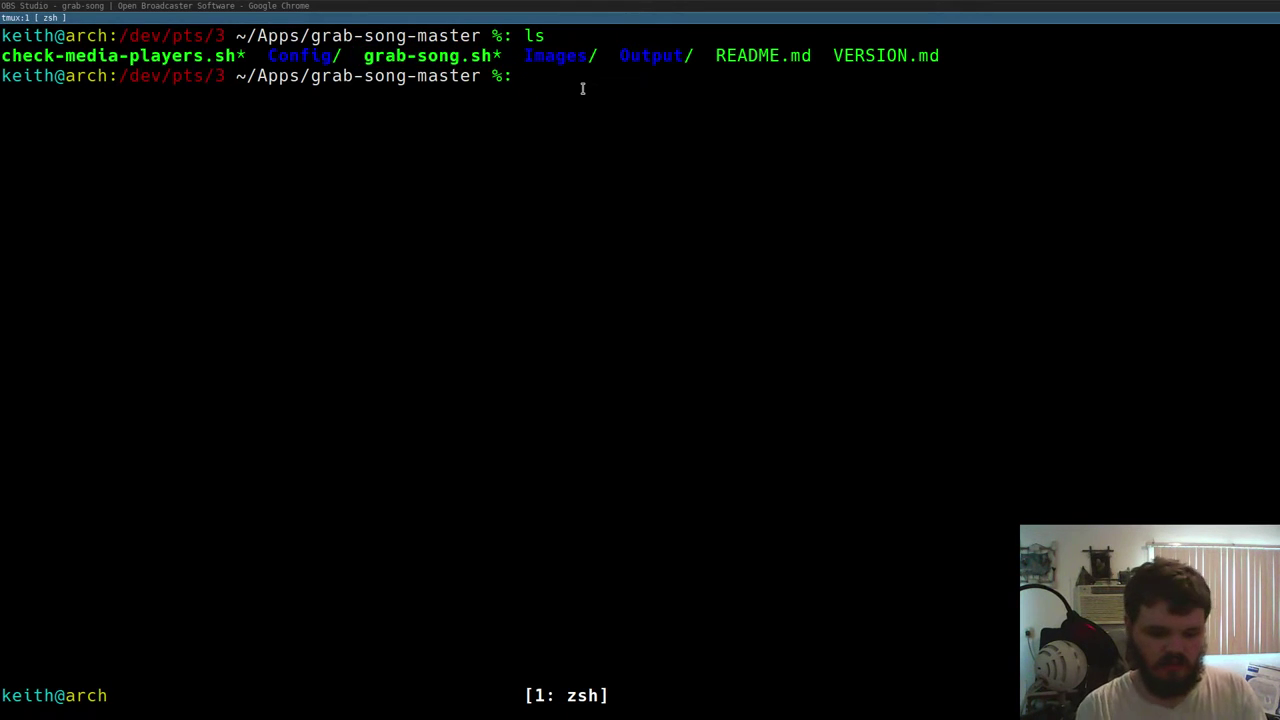
pyautogui.write('./gra')
pyautogui.press('Tab')
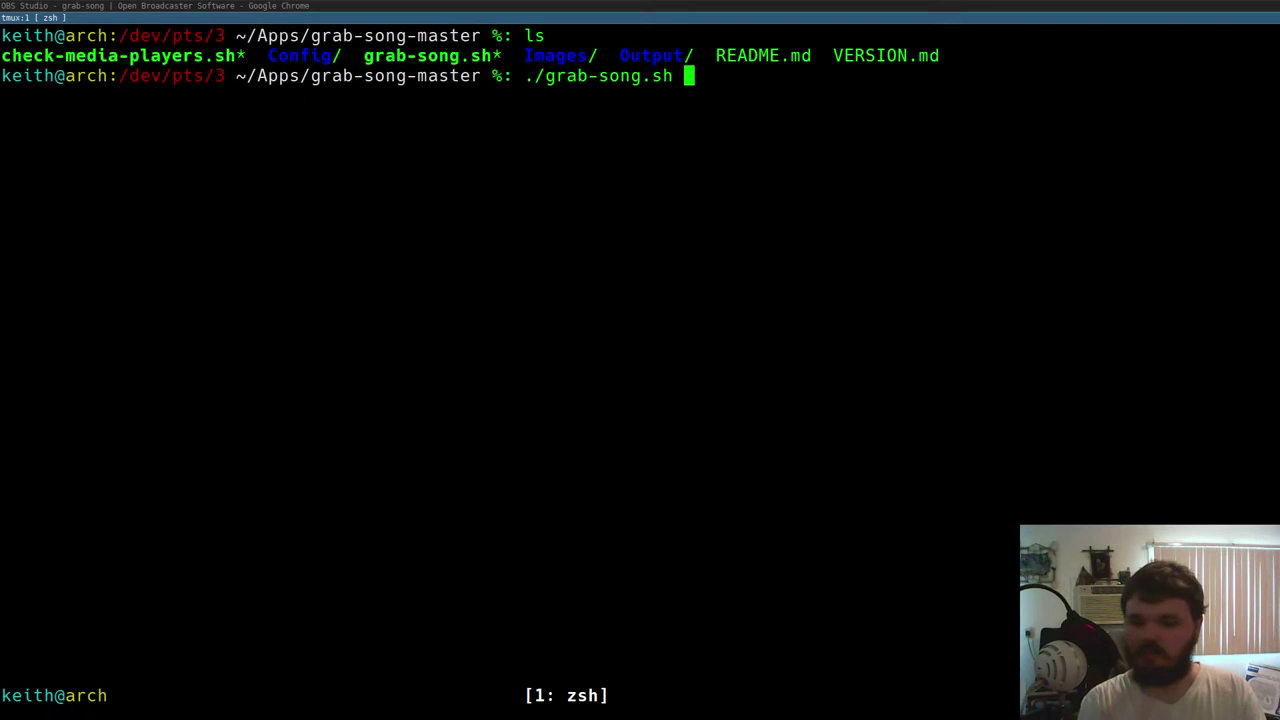
pyautogui.write('vlc')
pyautogui.press('super+Up')
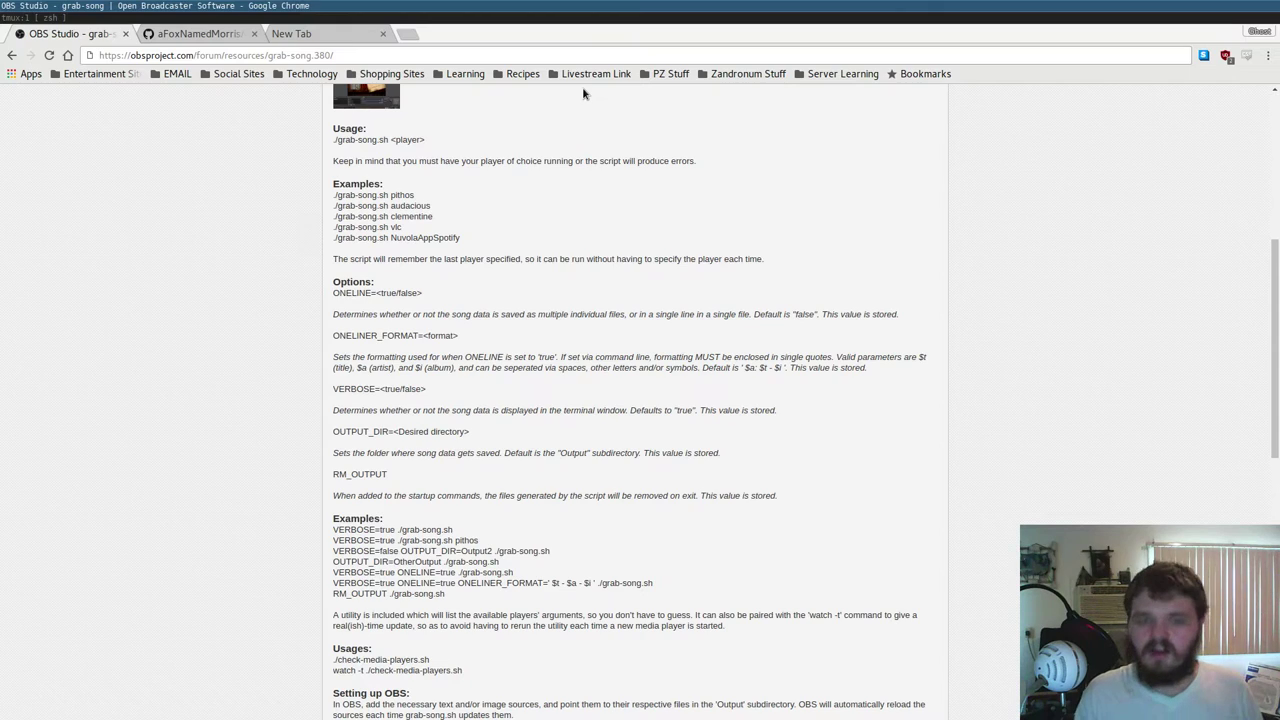
# - Run ./grab-song.sh vlc and split the tmux window to add a lower pane
pyautogui.click(552, 17)
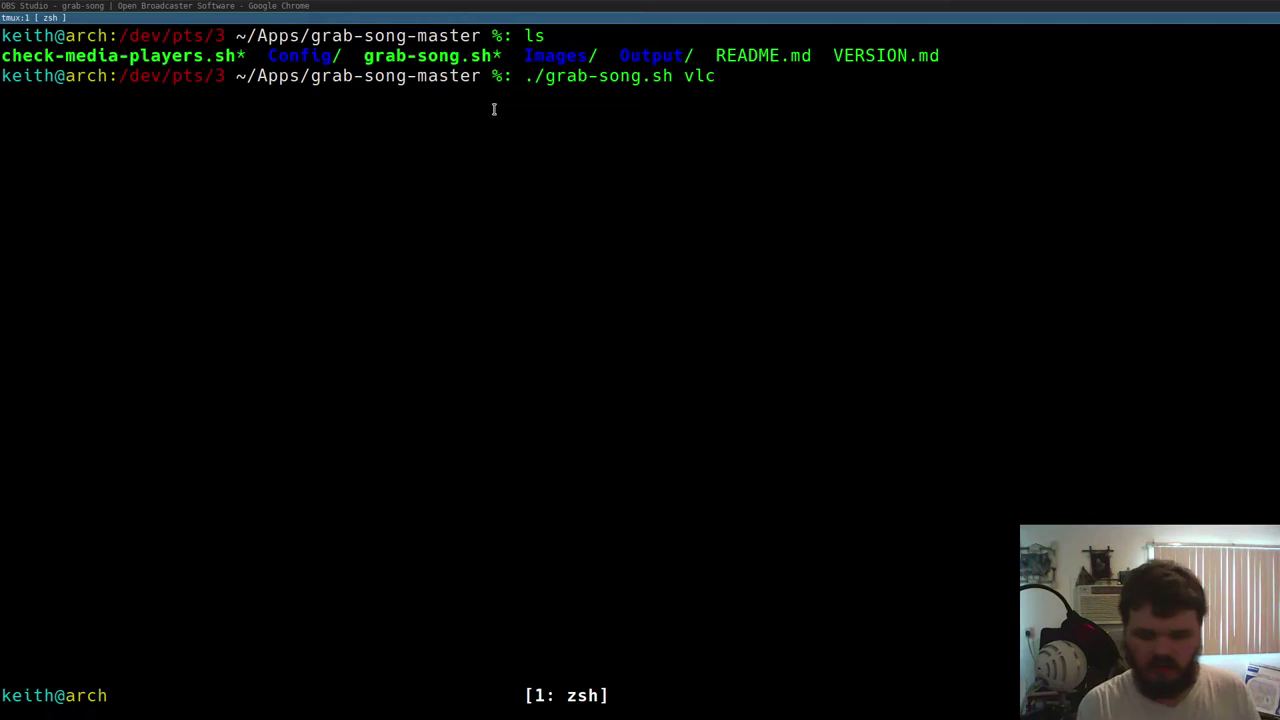
pyautogui.press('Return')
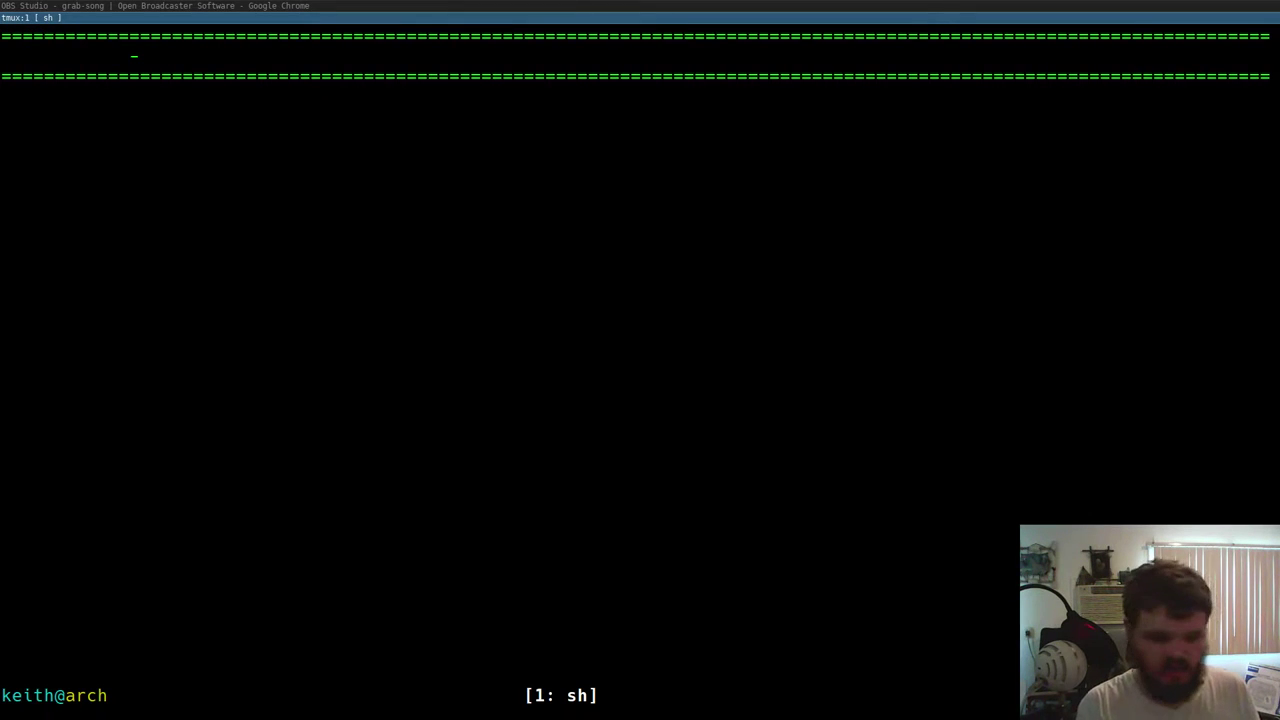
pyautogui.hotkey('ctrl', 'b')
pyautogui.press('"')
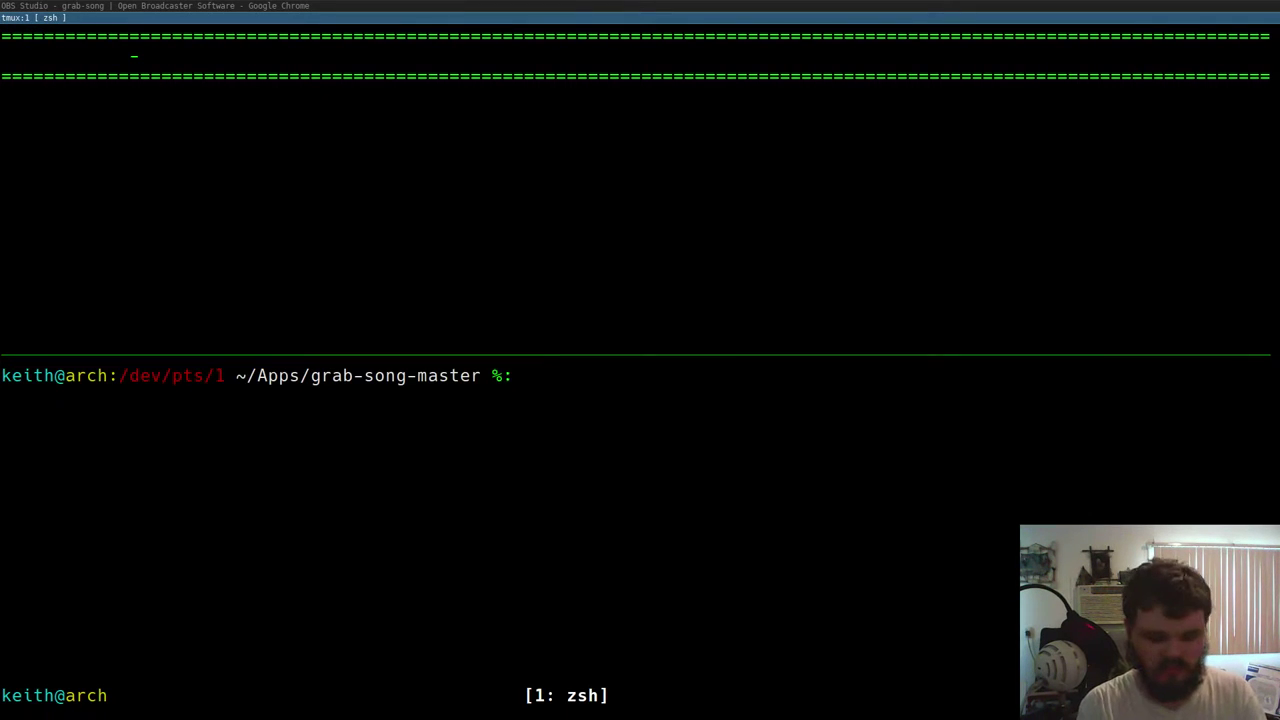
# - Play the Ambush!.mp3 track with cvlc in the lower pane, then stop it
pyautogui.write('cl')
pyautogui.press('BackSpace')
pyautogui.write('vlc')
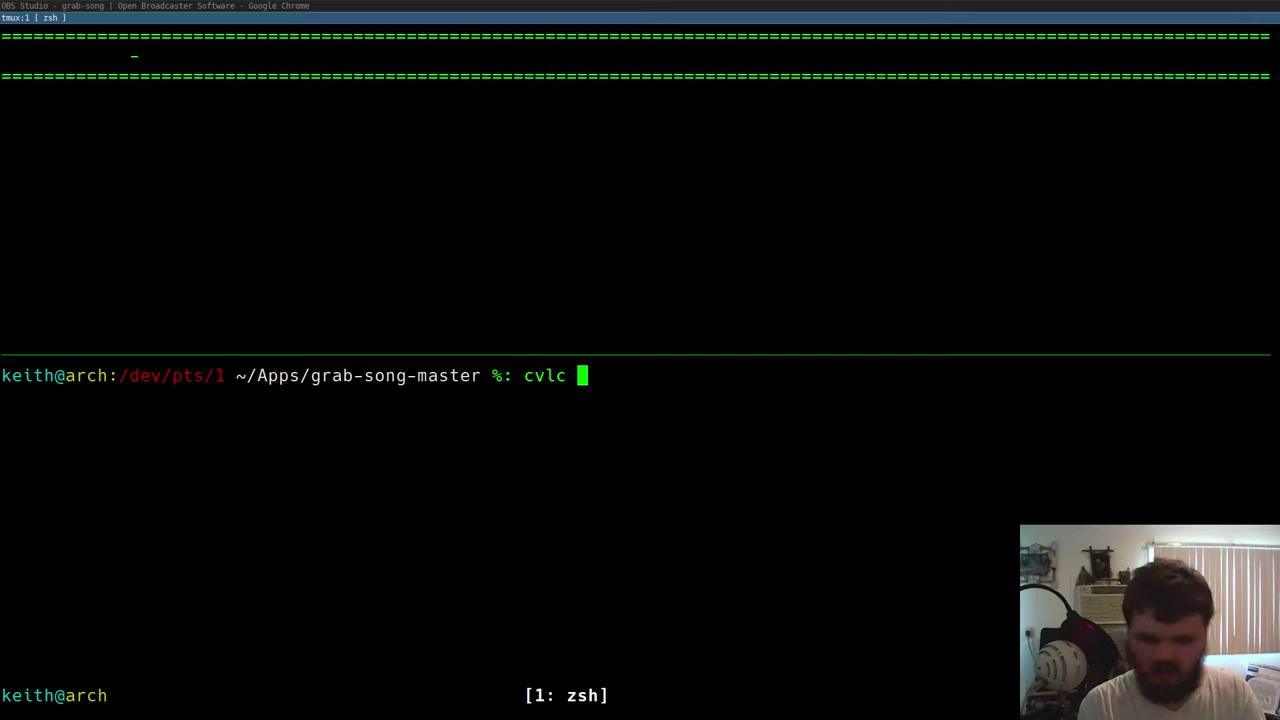
pyautogui.write('~/Music/Morrowind_OST/Jeremy\\ Soule\\ -\\ Ambush\\!.mp3')
pyautogui.press('Return')
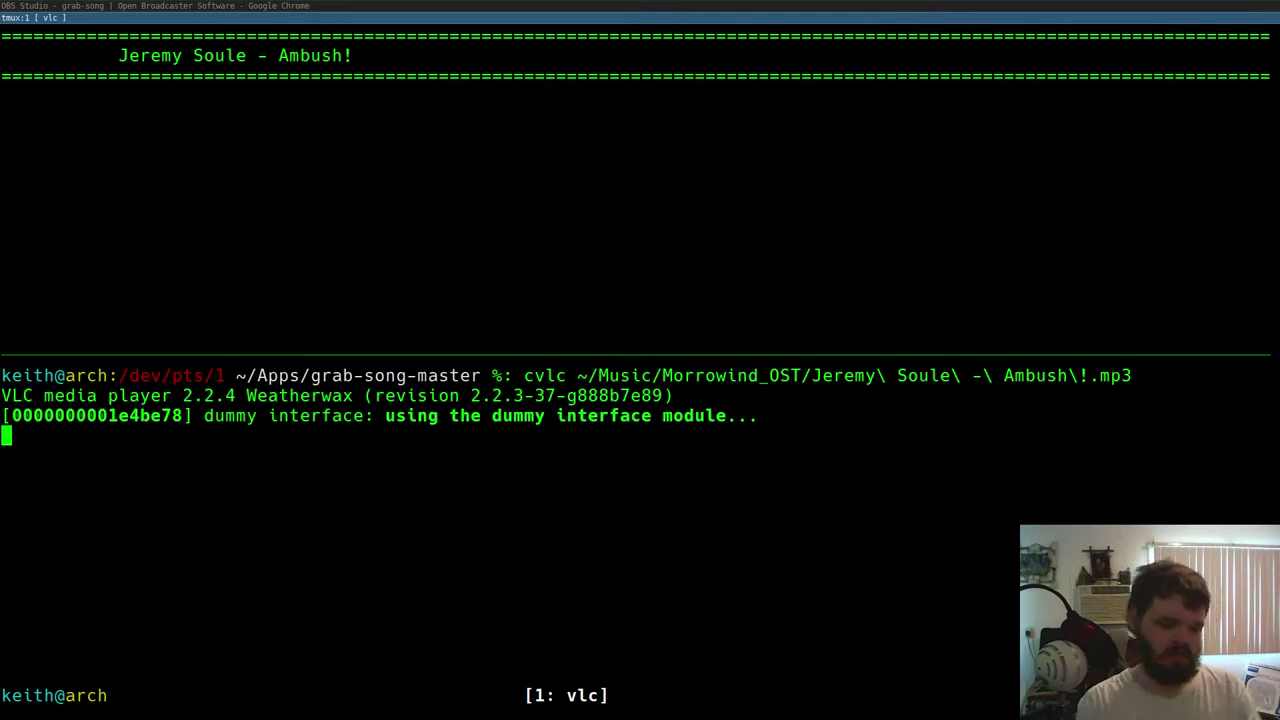
pyautogui.hotkey('ctrl', 'c')
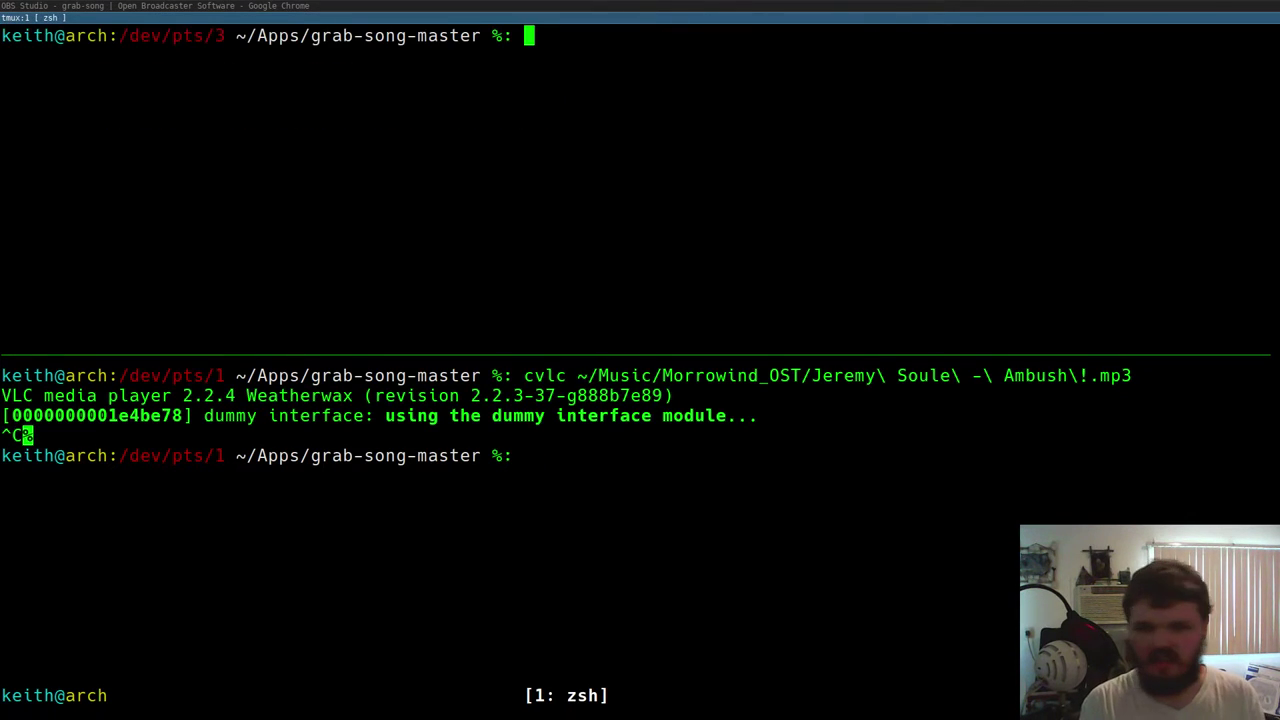
# - Rerun grab-song vlc in the top pane and replay Ambush! with cvlc below
pyautogui.press('Up')
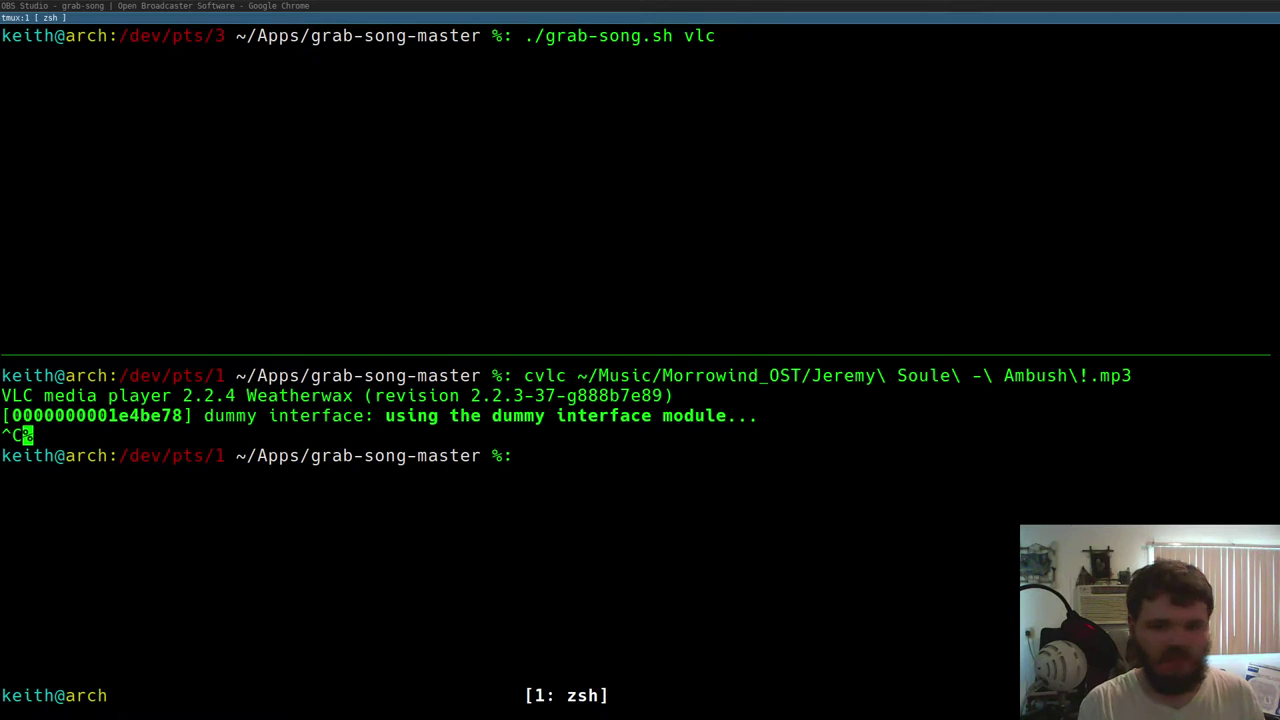
pyautogui.press('Return')
pyautogui.hotkey('ctrl', 'b')
pyautogui.press('Down')
pyautogui.press('Up')
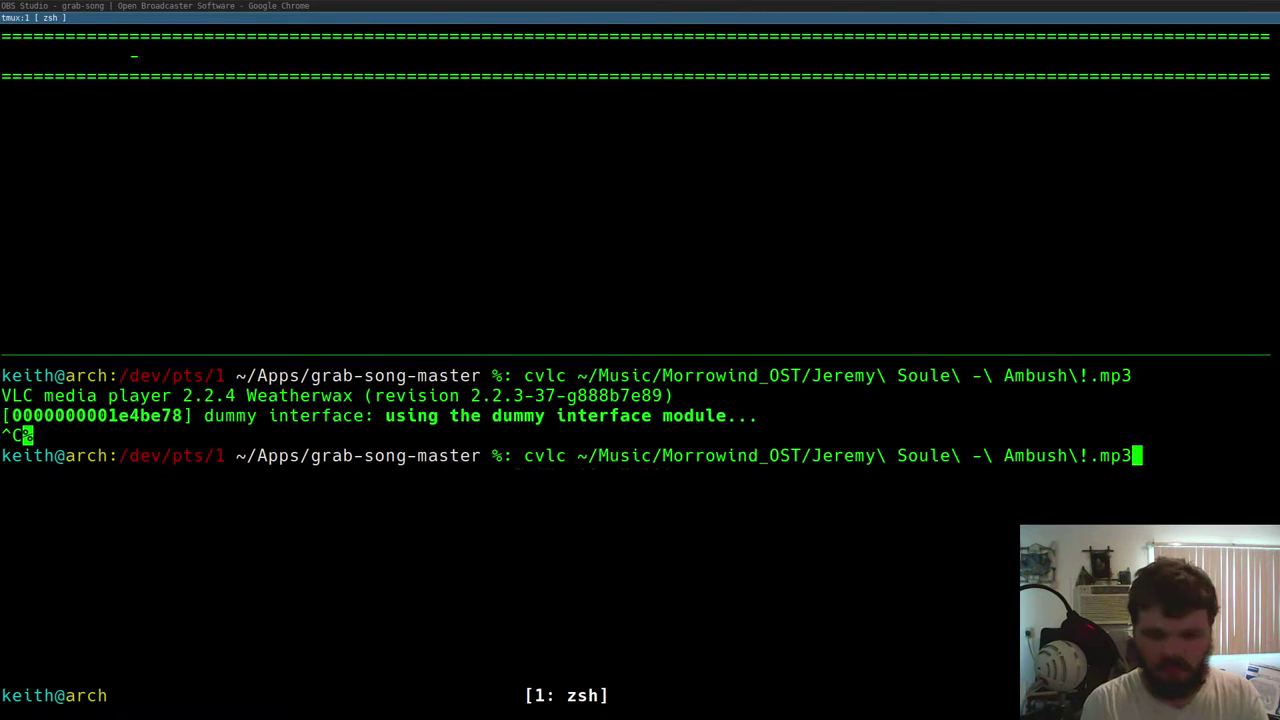
pyautogui.press('Return')
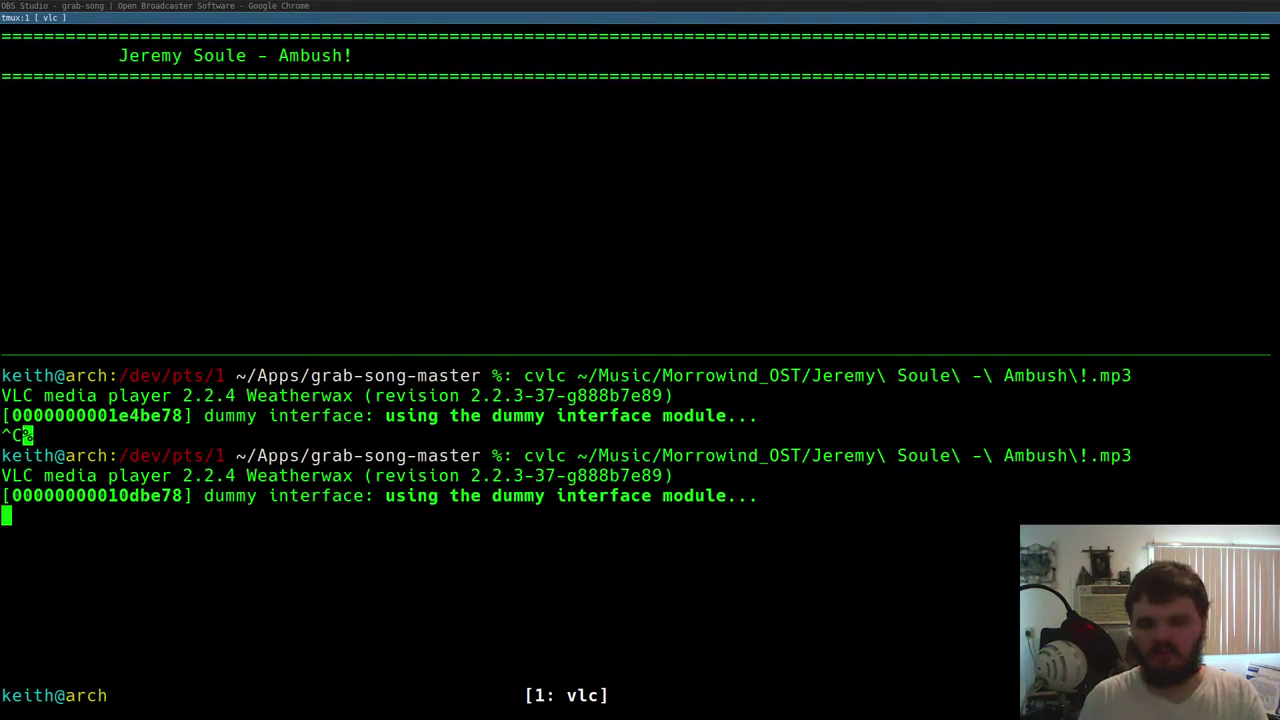
pyautogui.hotkey('alt', 'Tab')
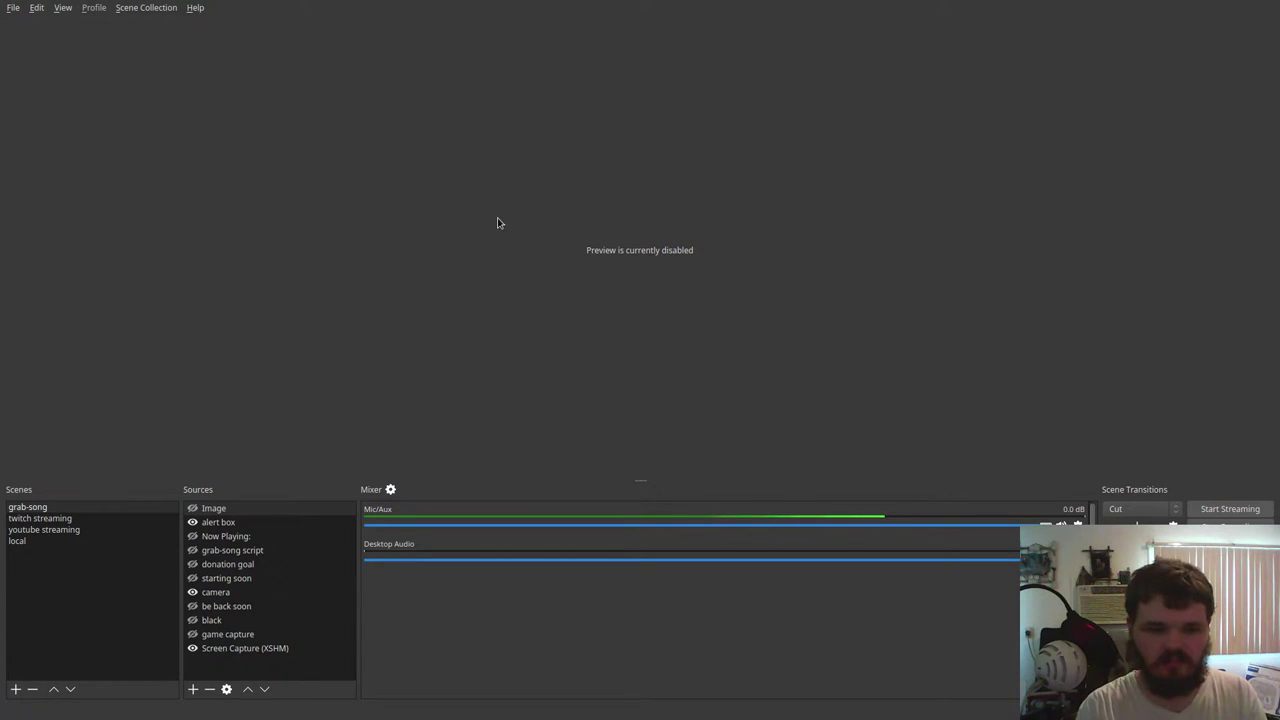
# - Add a Text (FreeType 2) source named grab-song to the scene
pyautogui.click(192, 690)
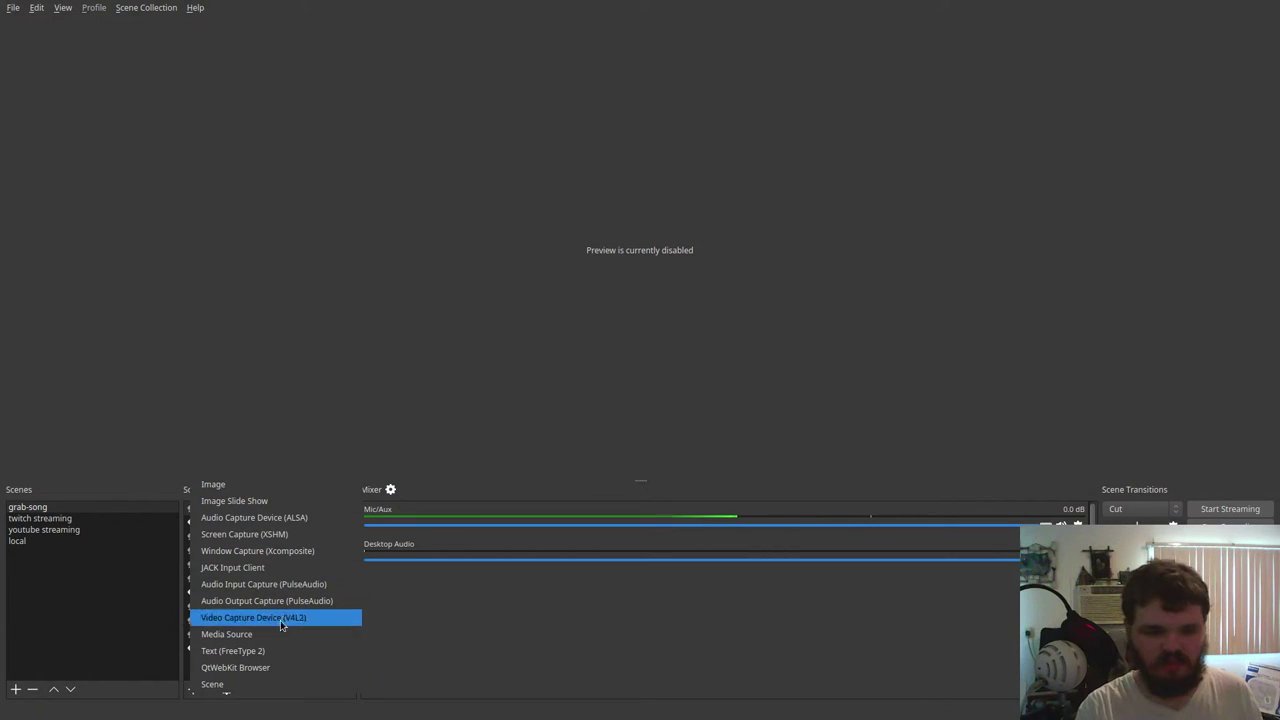
pyautogui.click(269, 652)
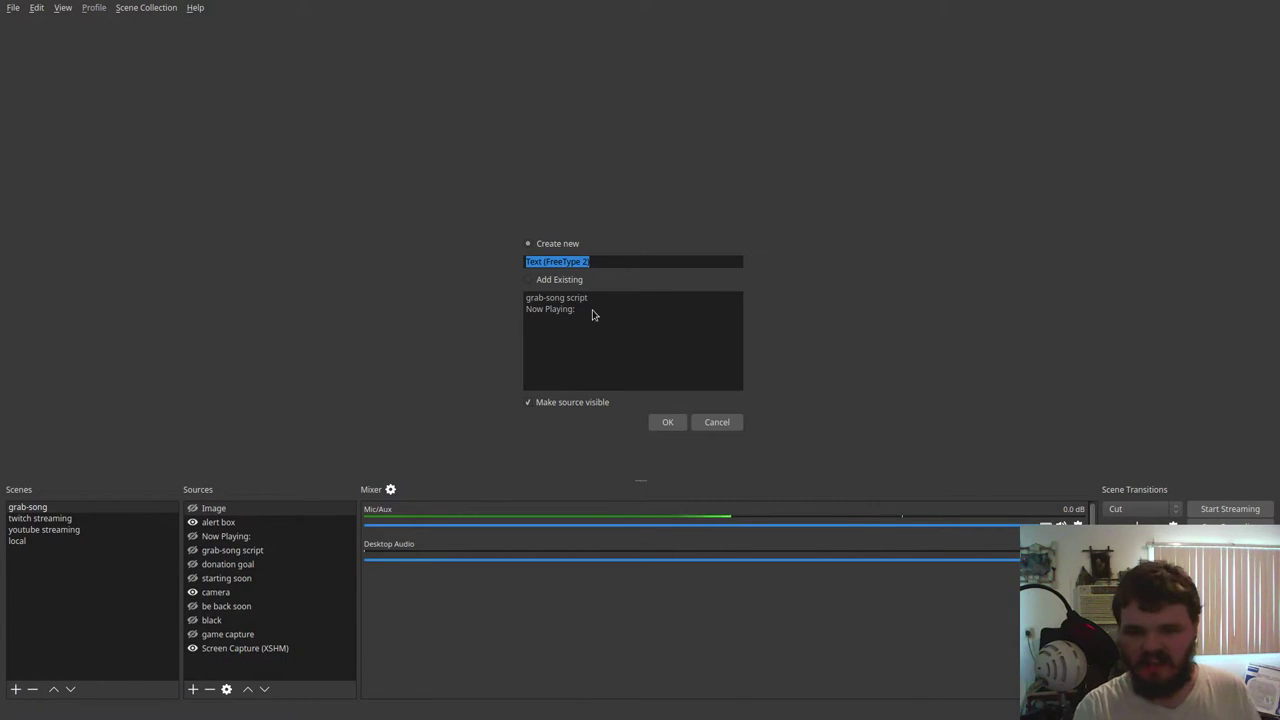
pyautogui.write('grab')
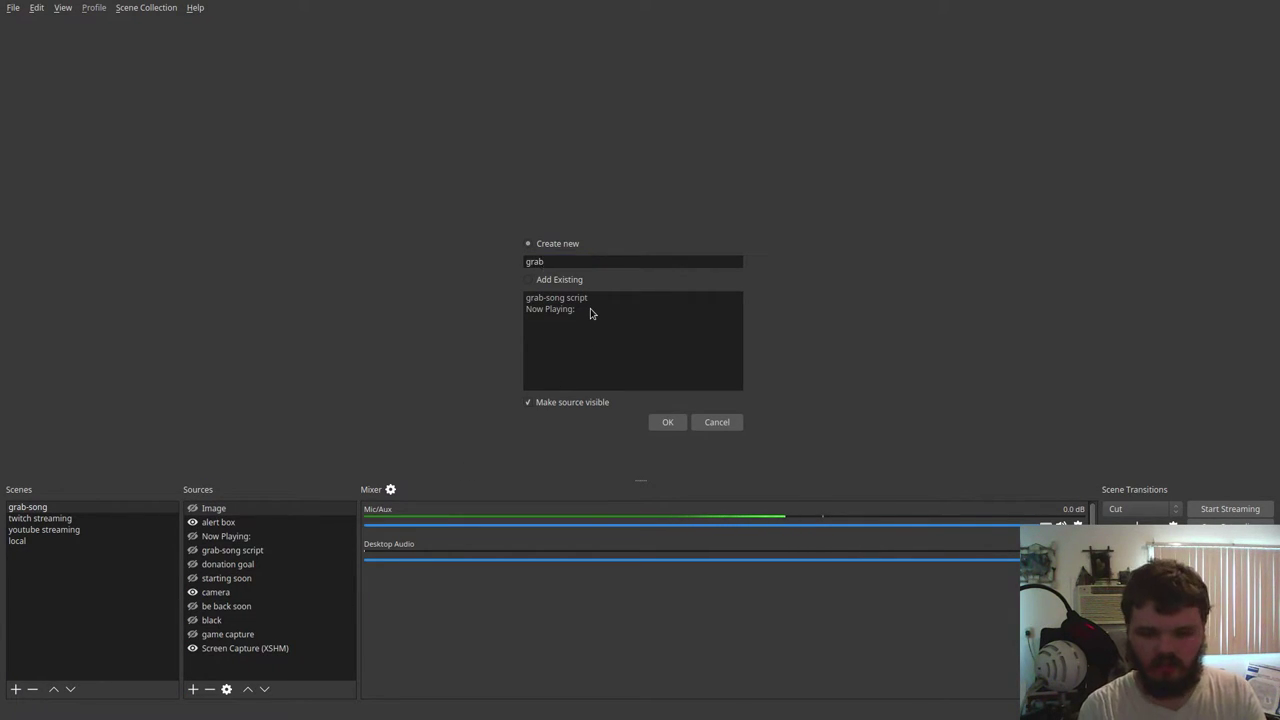
pyautogui.write('-song.s')
pyautogui.press('Return')
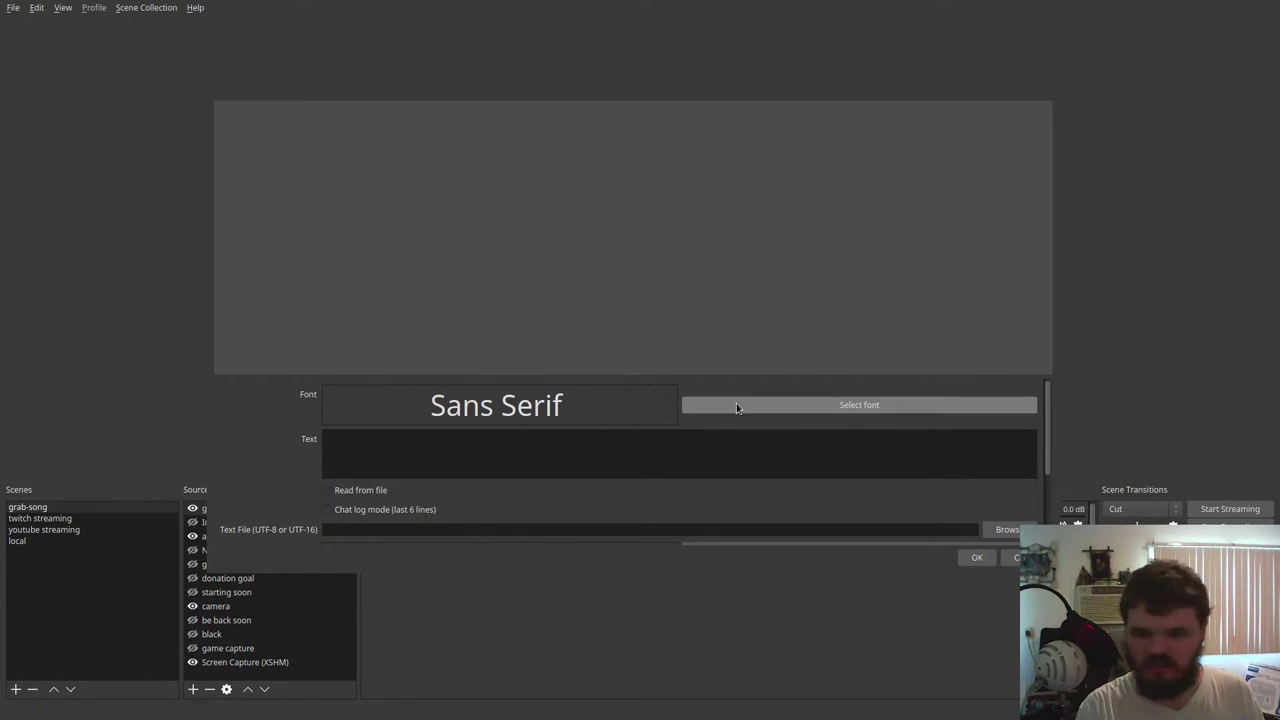
# - Try strikeout in the font chooser, then close it without changes
pyautogui.click(777, 404)
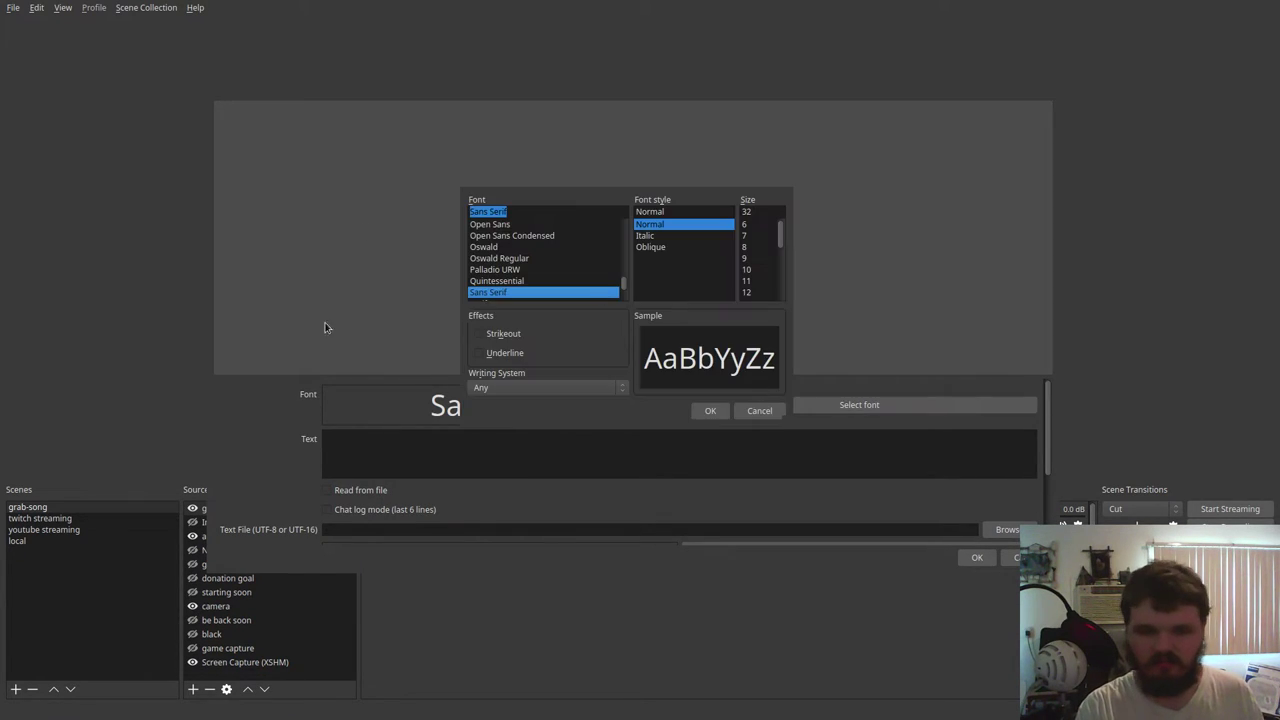
pyautogui.click(490, 334)
pyautogui.click(760, 410)
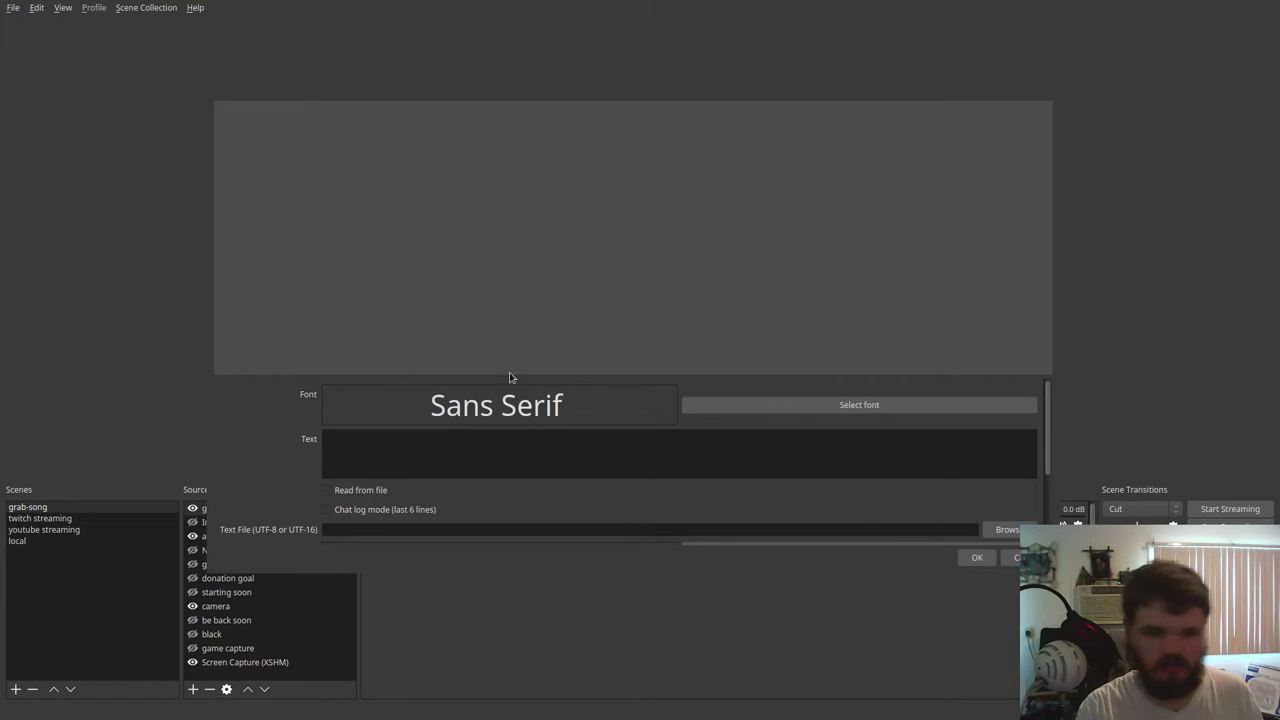
pyautogui.scroll(-3, 371, 400)
pyautogui.scroll(1, 371, 400)
pyautogui.click(352, 417)
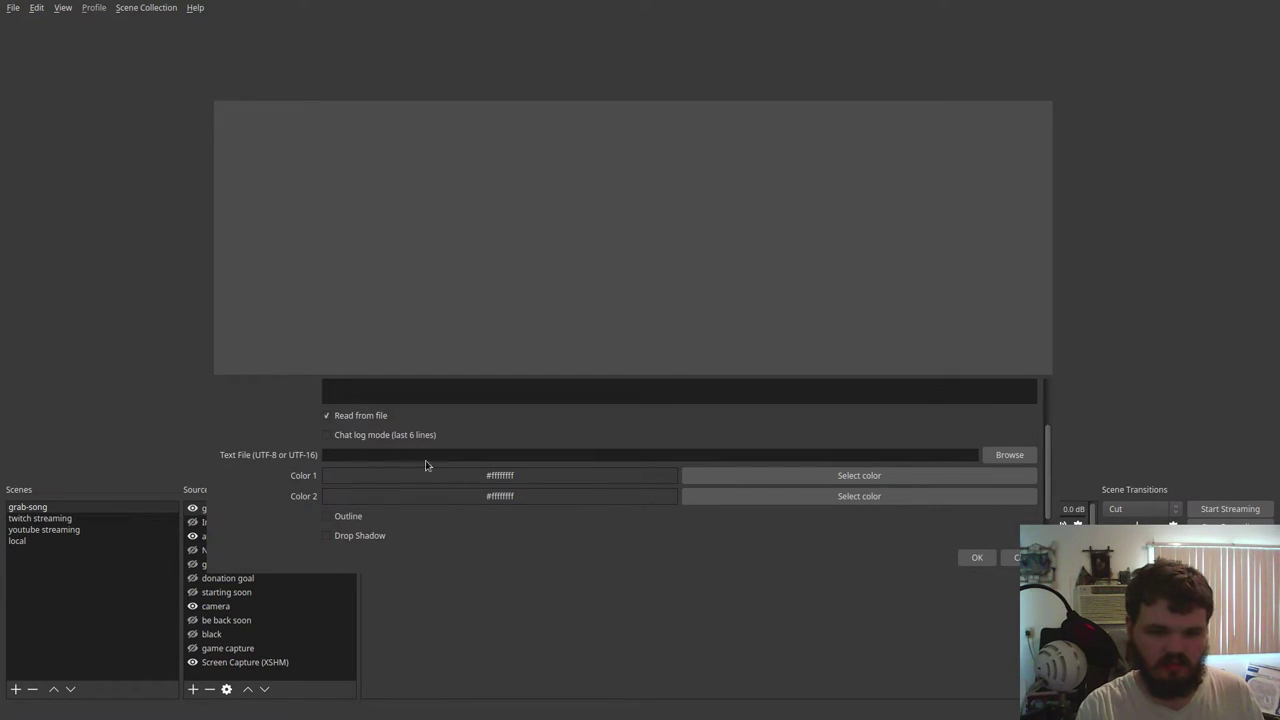
pyautogui.click(1001, 458)
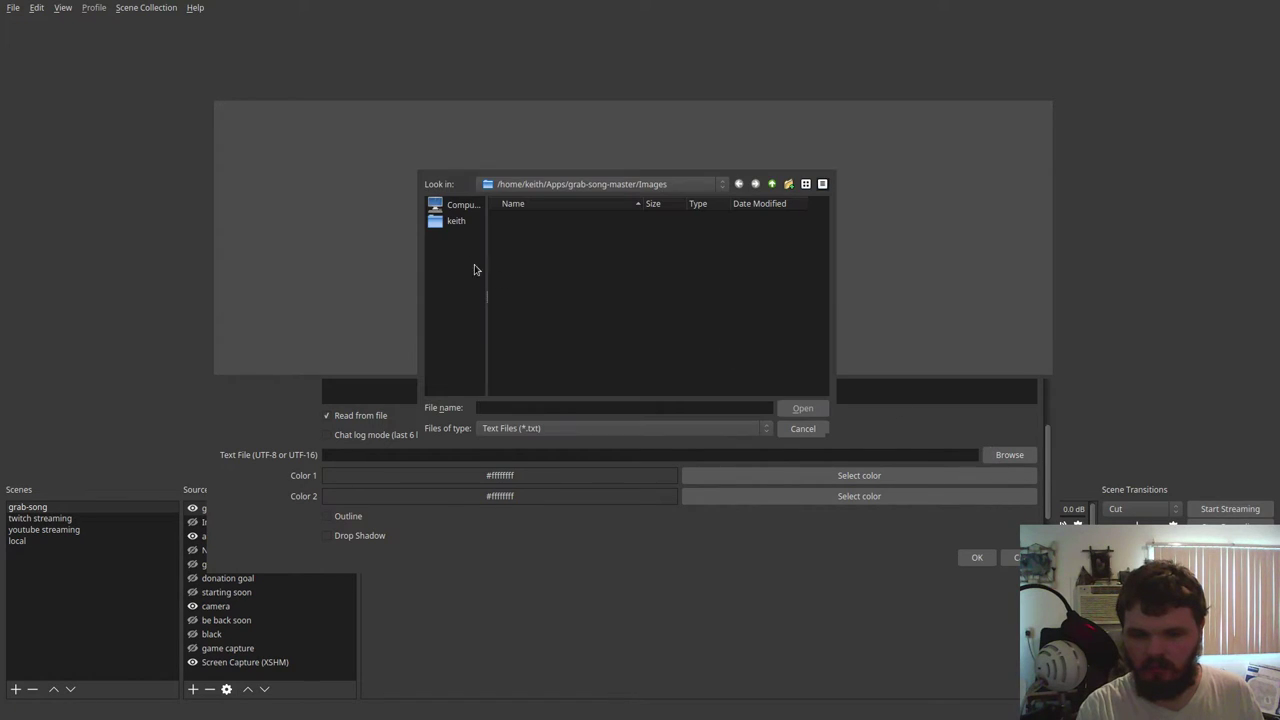
pyautogui.click(455, 222)
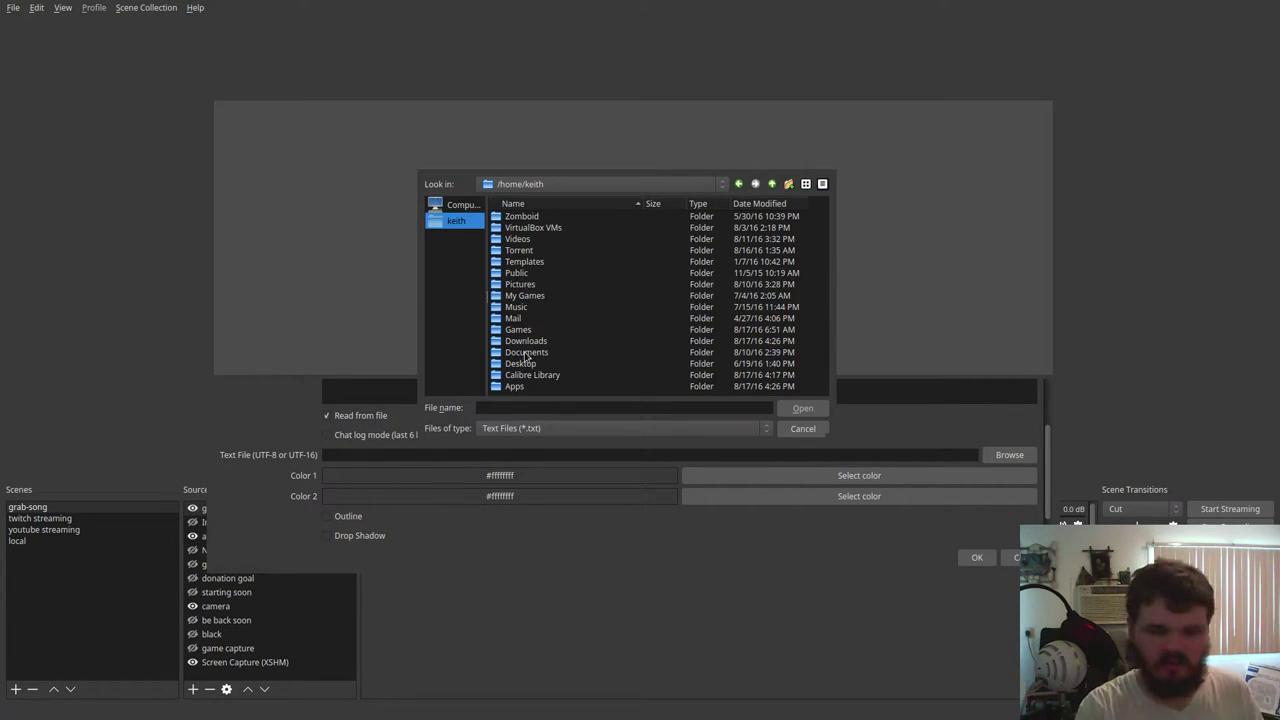
pyautogui.doubleClick(527, 384)
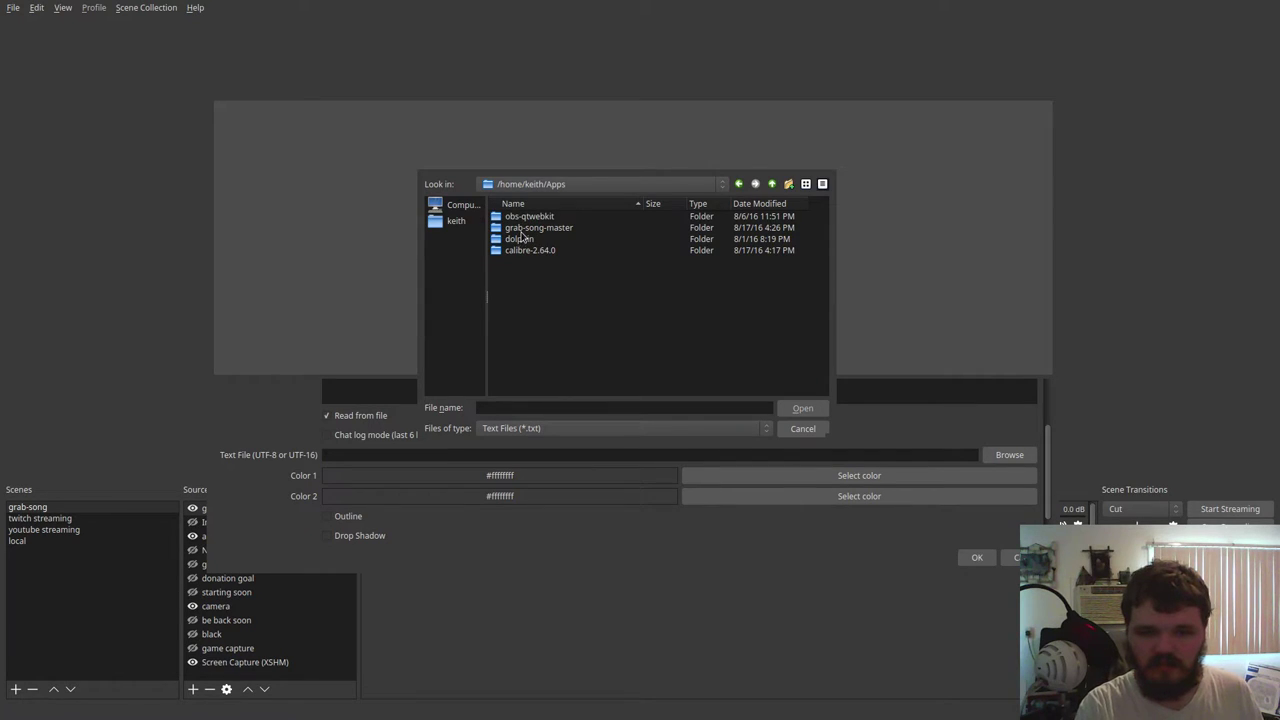
pyautogui.doubleClick(520, 229)
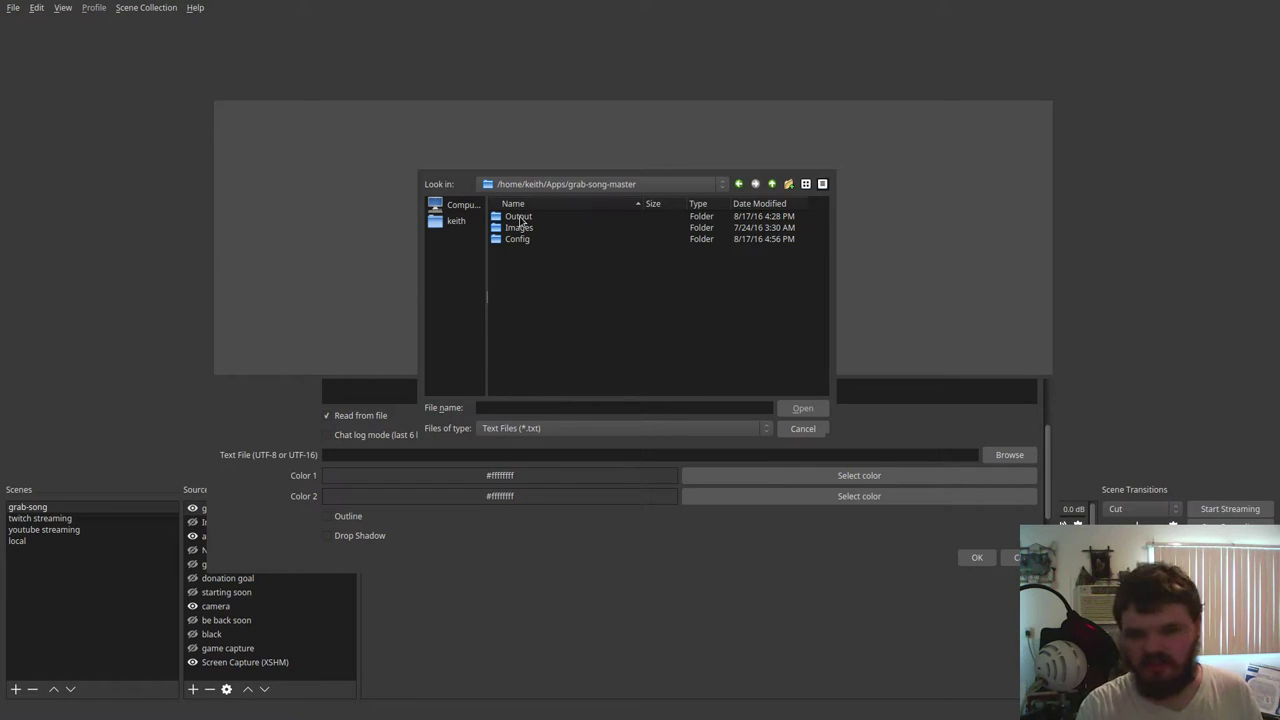
pyautogui.doubleClick(520, 217)
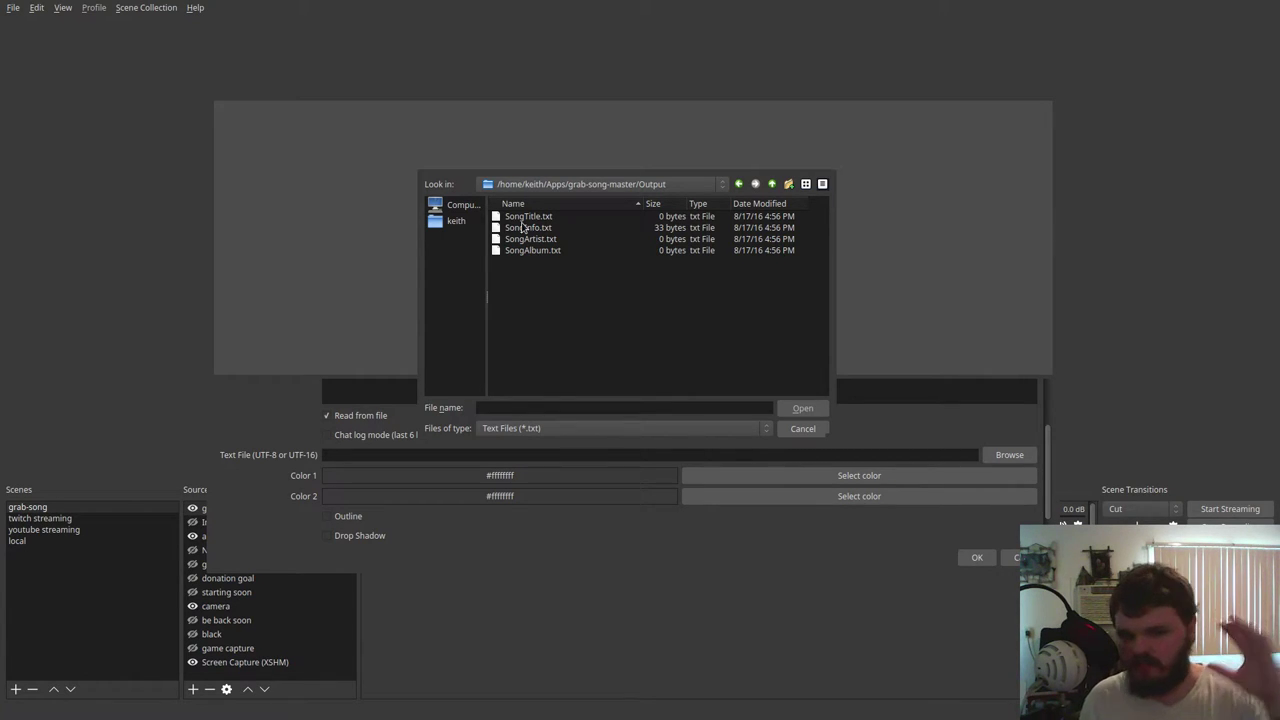
pyautogui.click(522, 228)
pyautogui.click(530, 239)
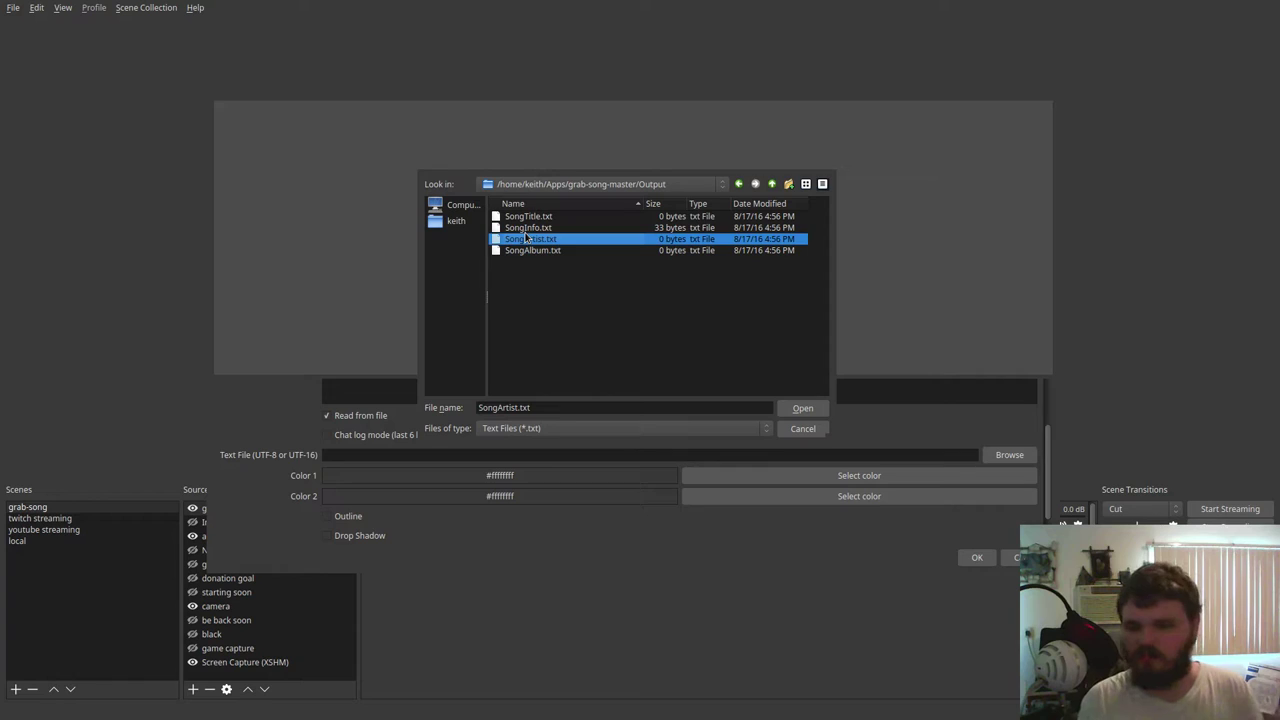
pyautogui.click(803, 428)
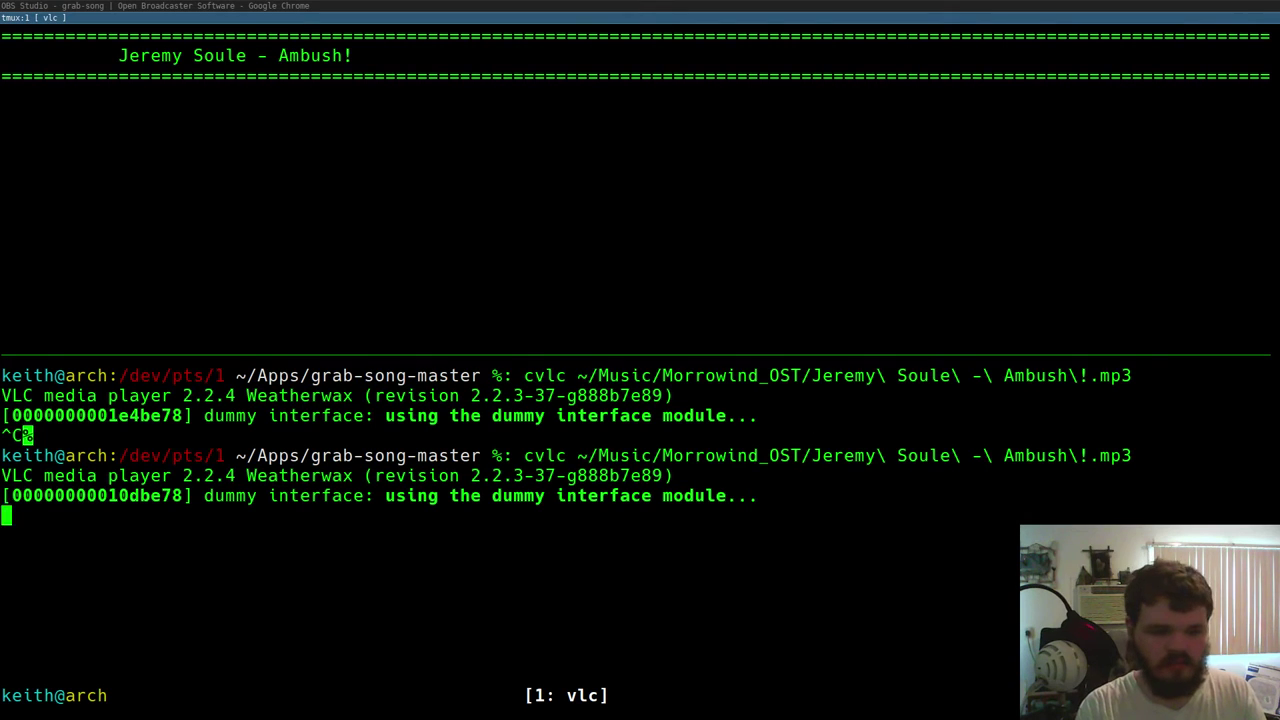
# - Stop VLC and grab-song, then look up the ONELINE option on the documentation page
pyautogui.hotkey('ctrl', 'c')
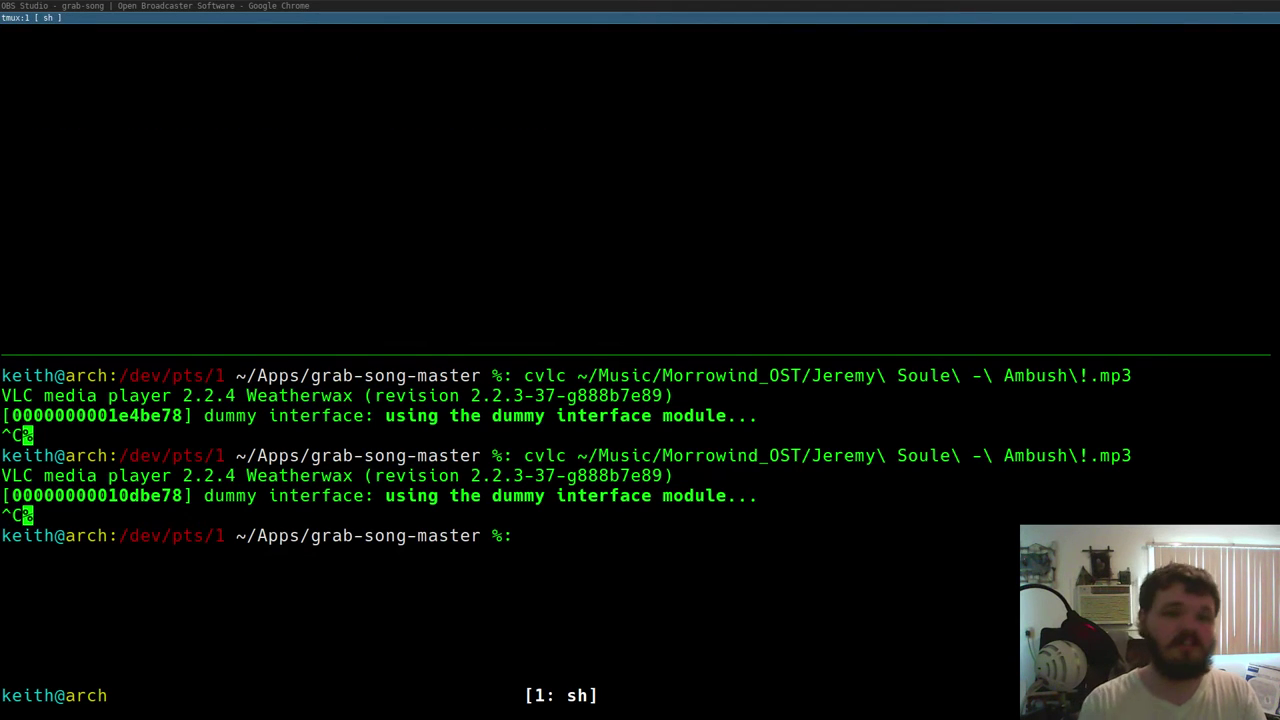
pyautogui.hotkey('ctrl', 'c')
pyautogui.press('F12')
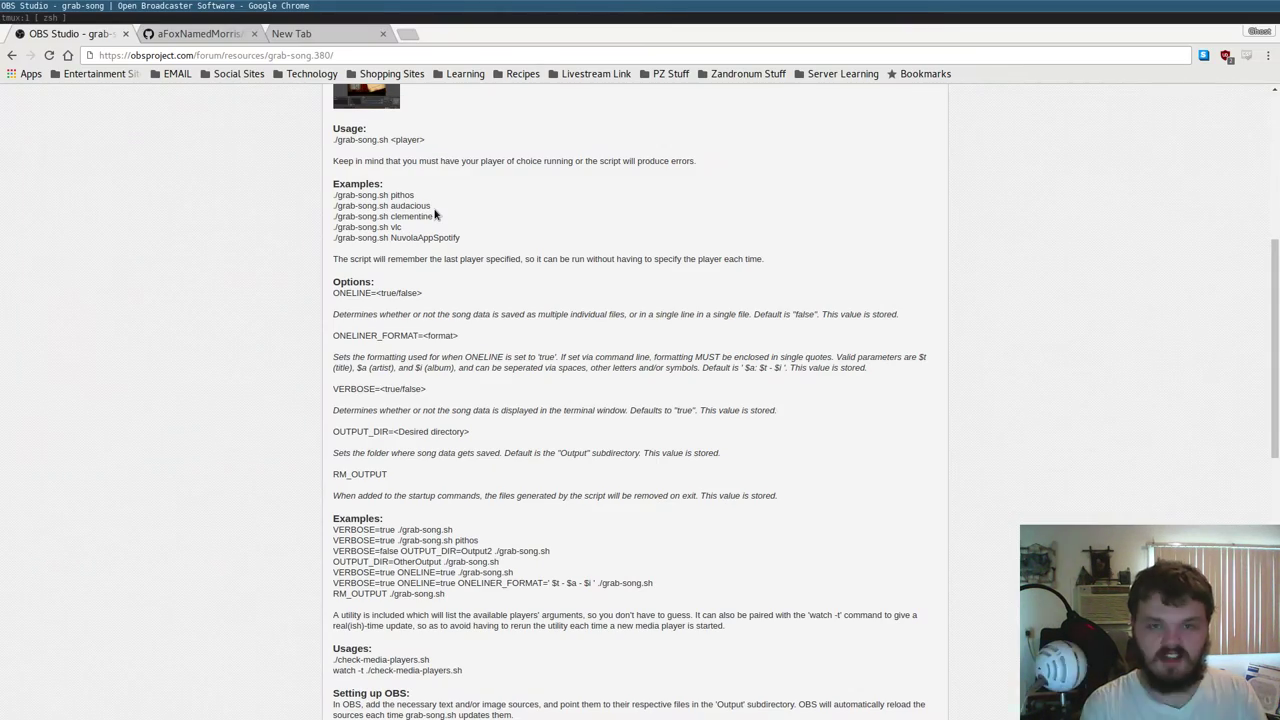
pyautogui.scroll(-2, 434, 214)
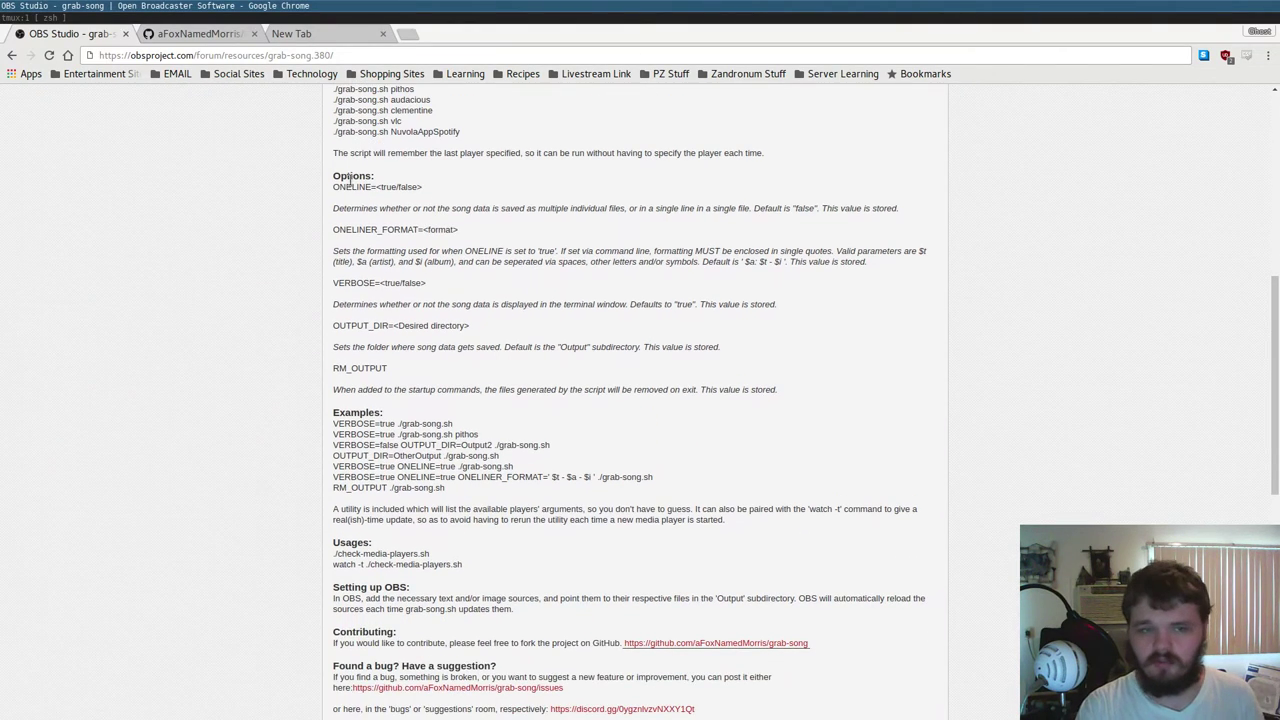
pyautogui.moveTo(333, 187); pyautogui.dragTo(377, 187)
pyautogui.click(281, 18)
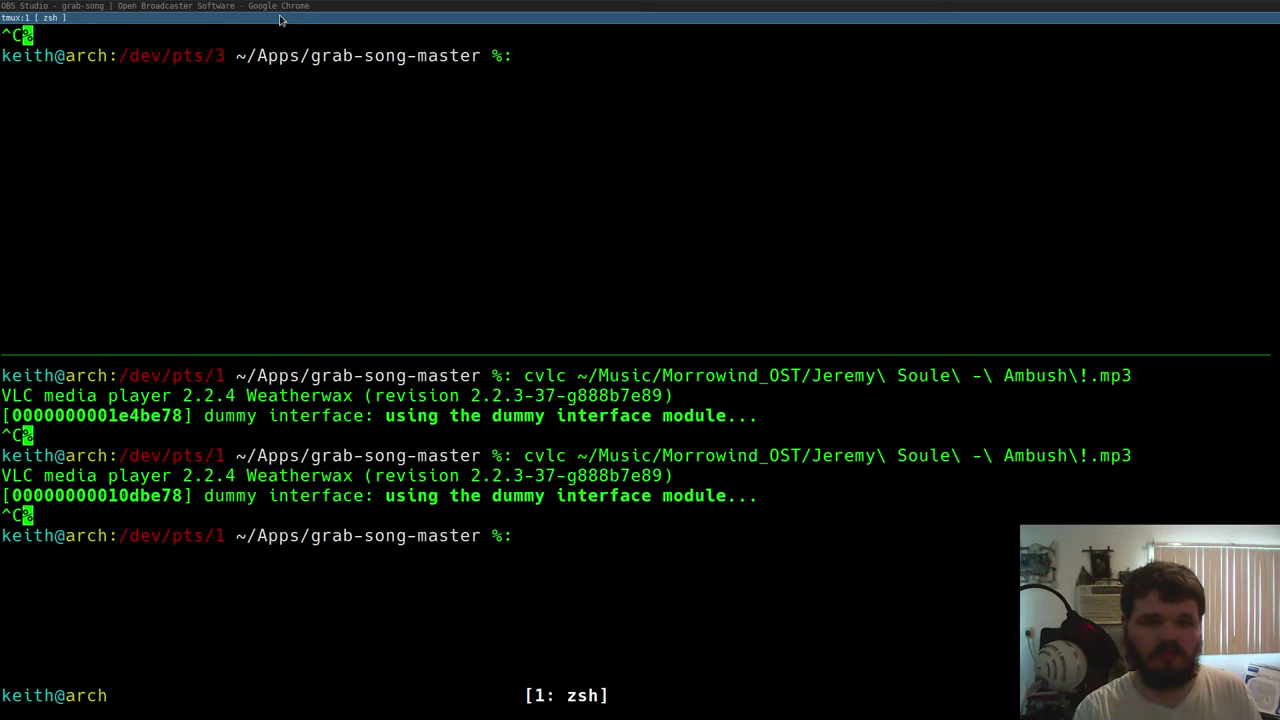
# - Recall the grab-song command and prefix it with ONELINE=true
pyautogui.press('Up')
pyautogui.hotkey('ctrl', 'a')
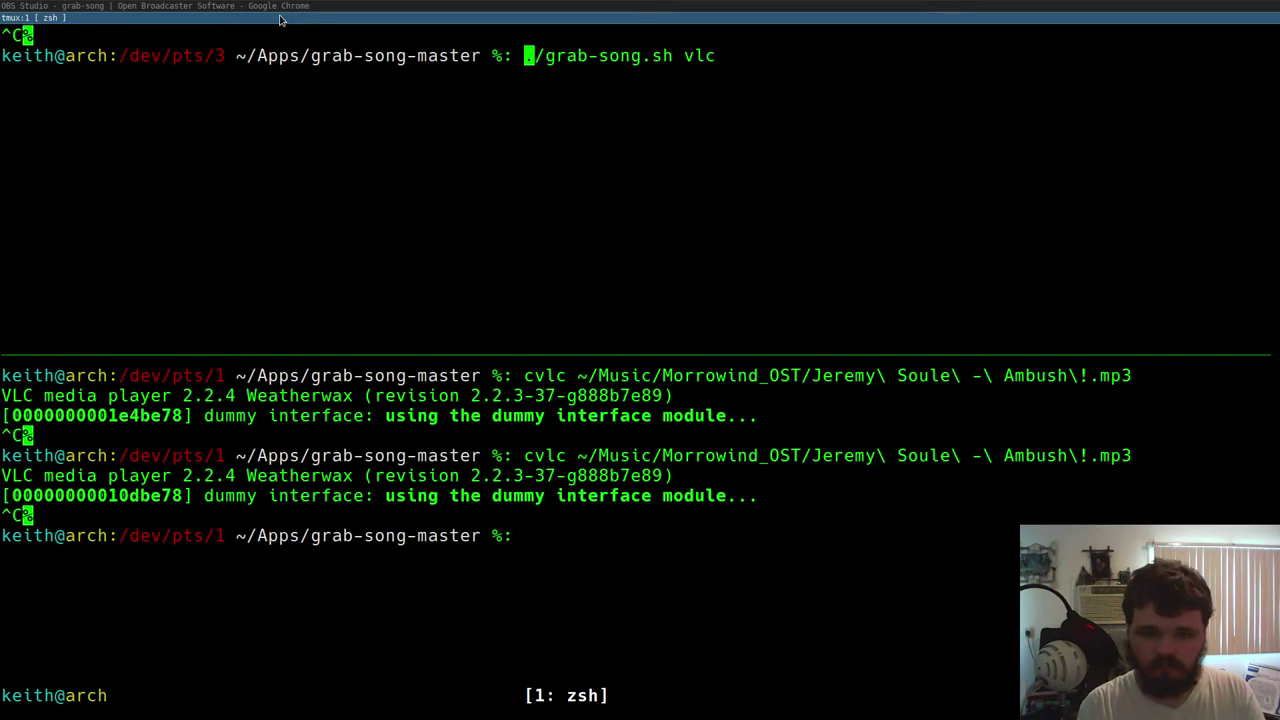
pyautogui.write('ONEL')
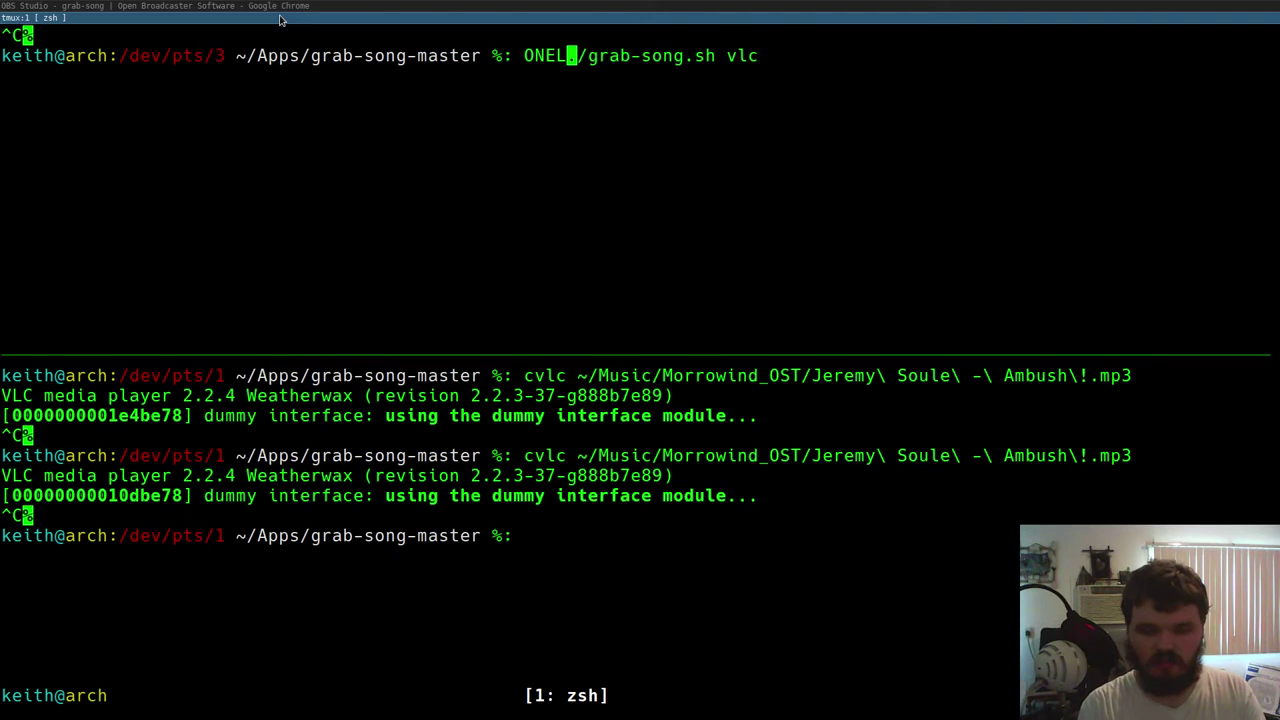
pyautogui.press('BackSpace')
pyautogui.write('LINE')
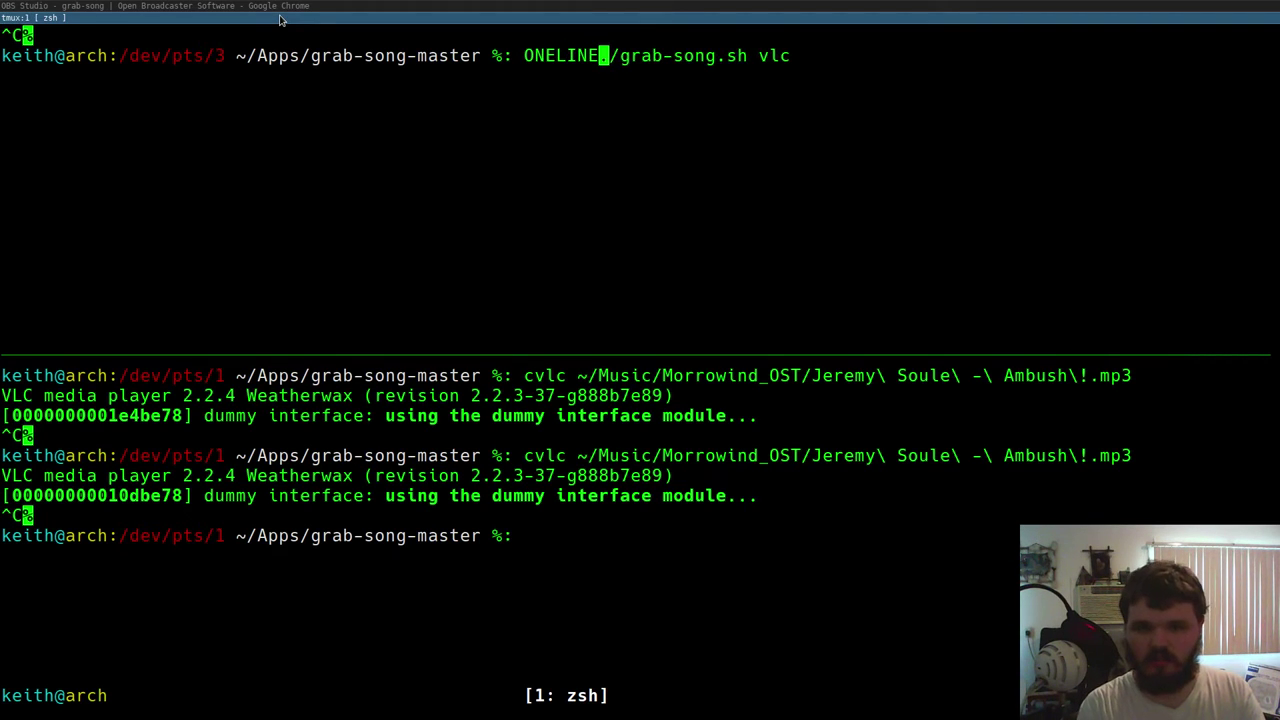
pyautogui.write('=tru')
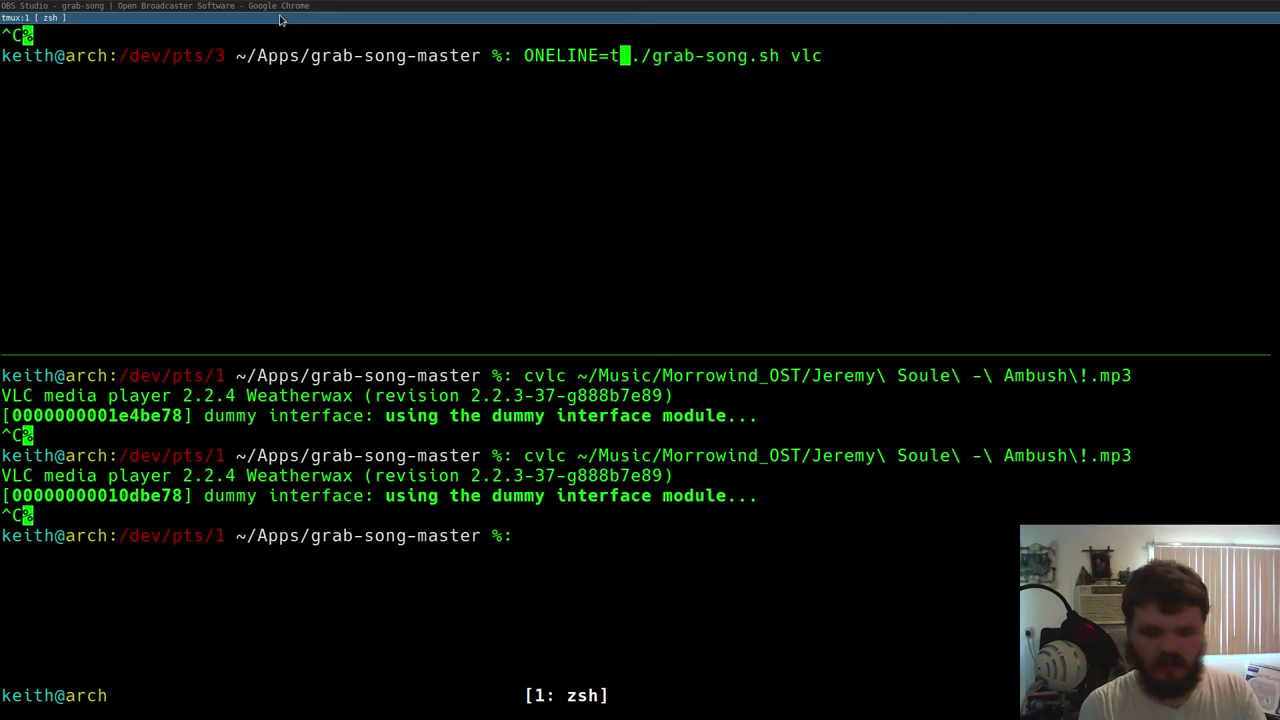
pyautogui.write('e')
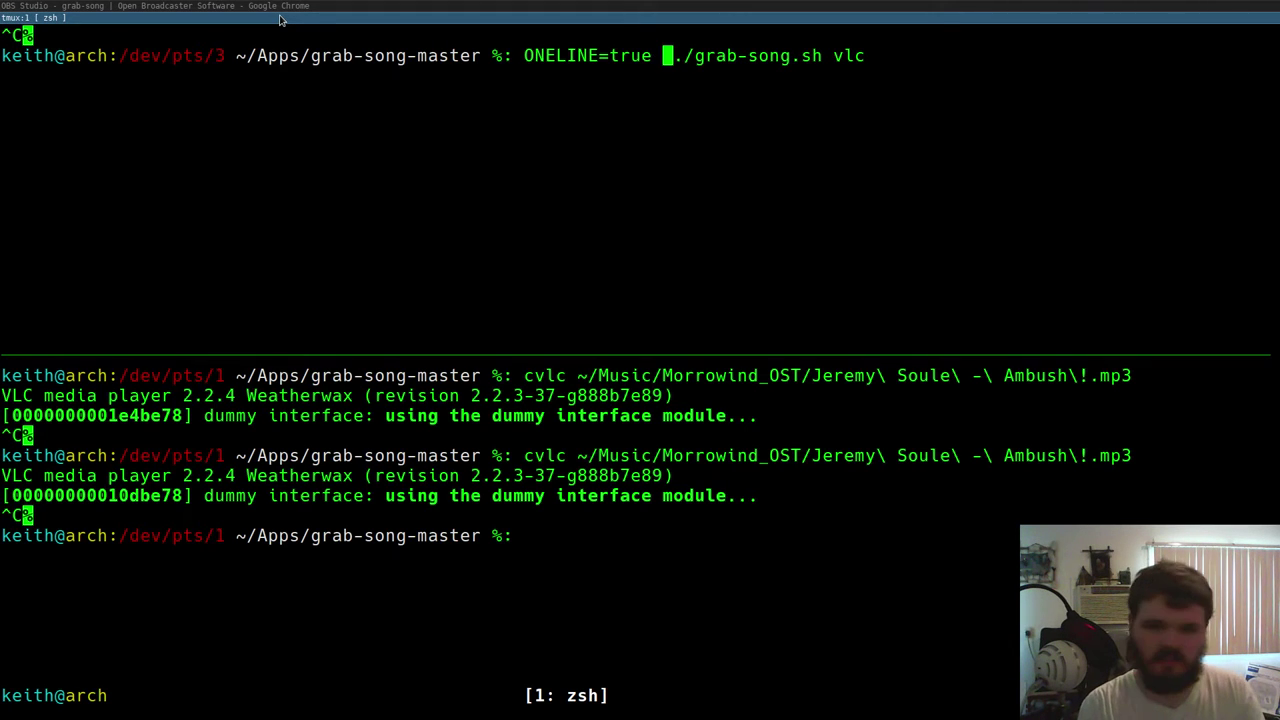
# - Scroll the grab-song documentation to Options and copy the ONELINER_FORMAT= option name
pyautogui.press('super+Up')
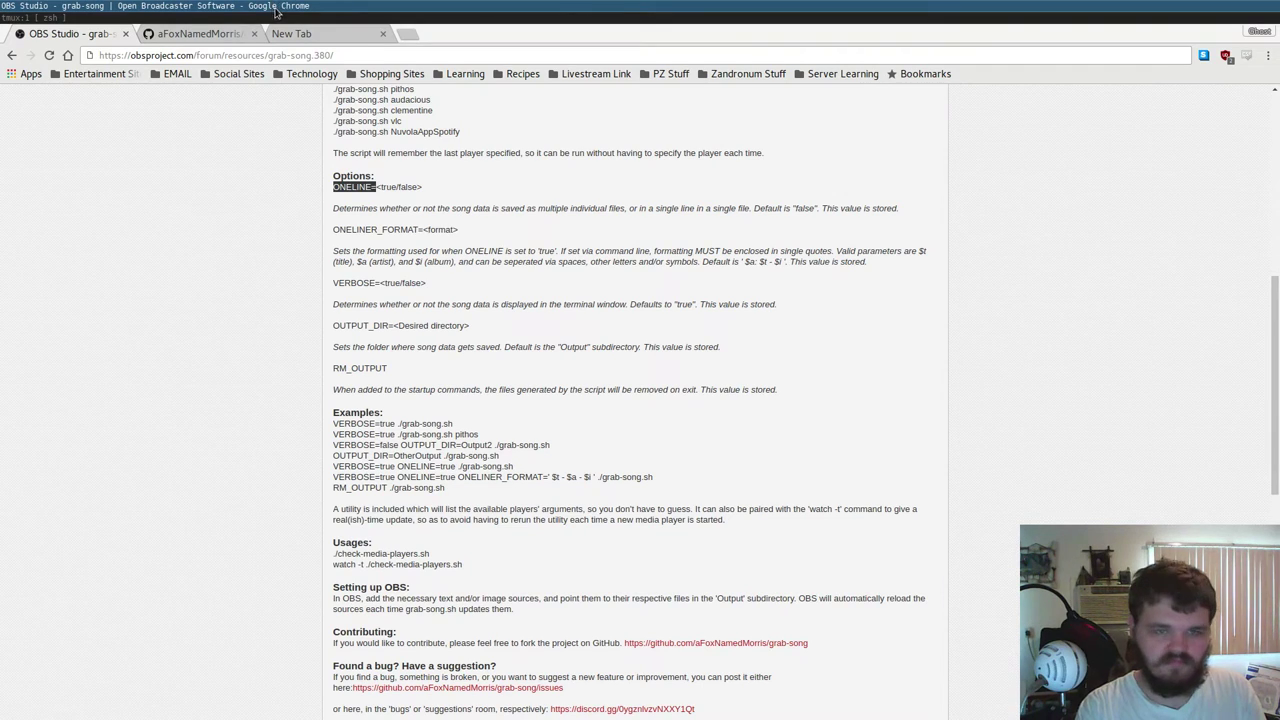
pyautogui.scroll(-1, 273, 160)
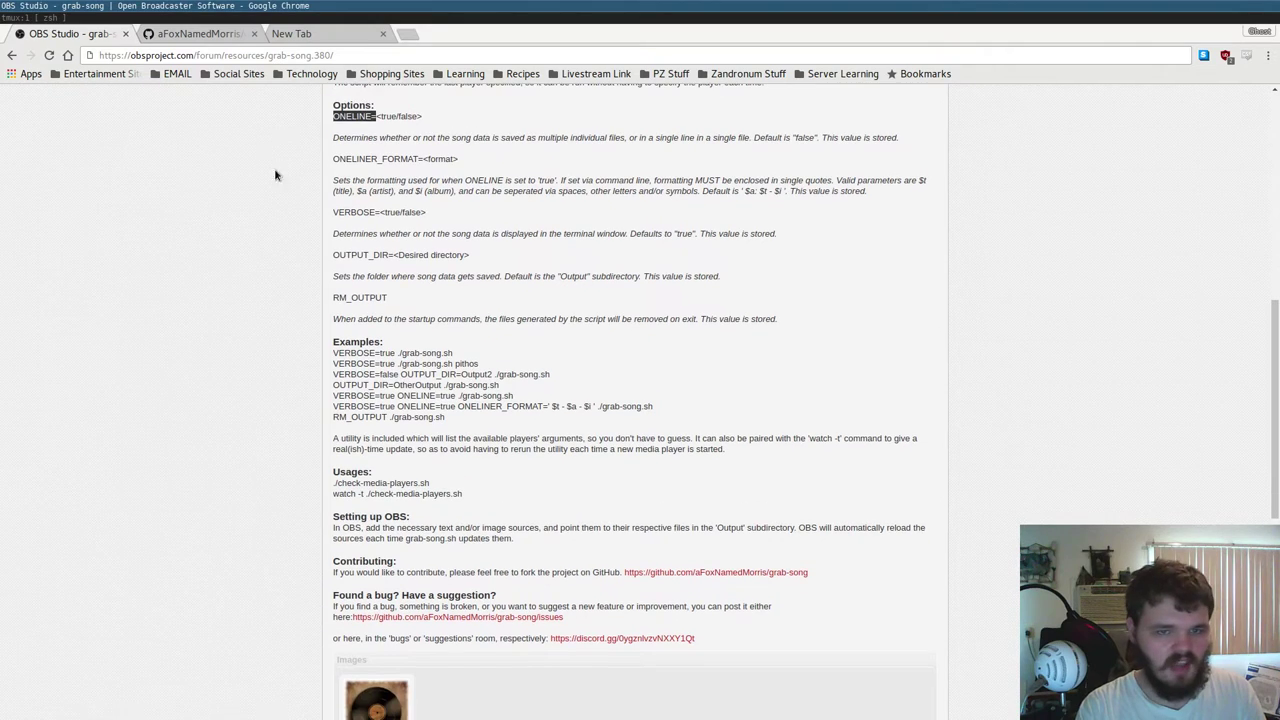
pyautogui.click(344, 160)
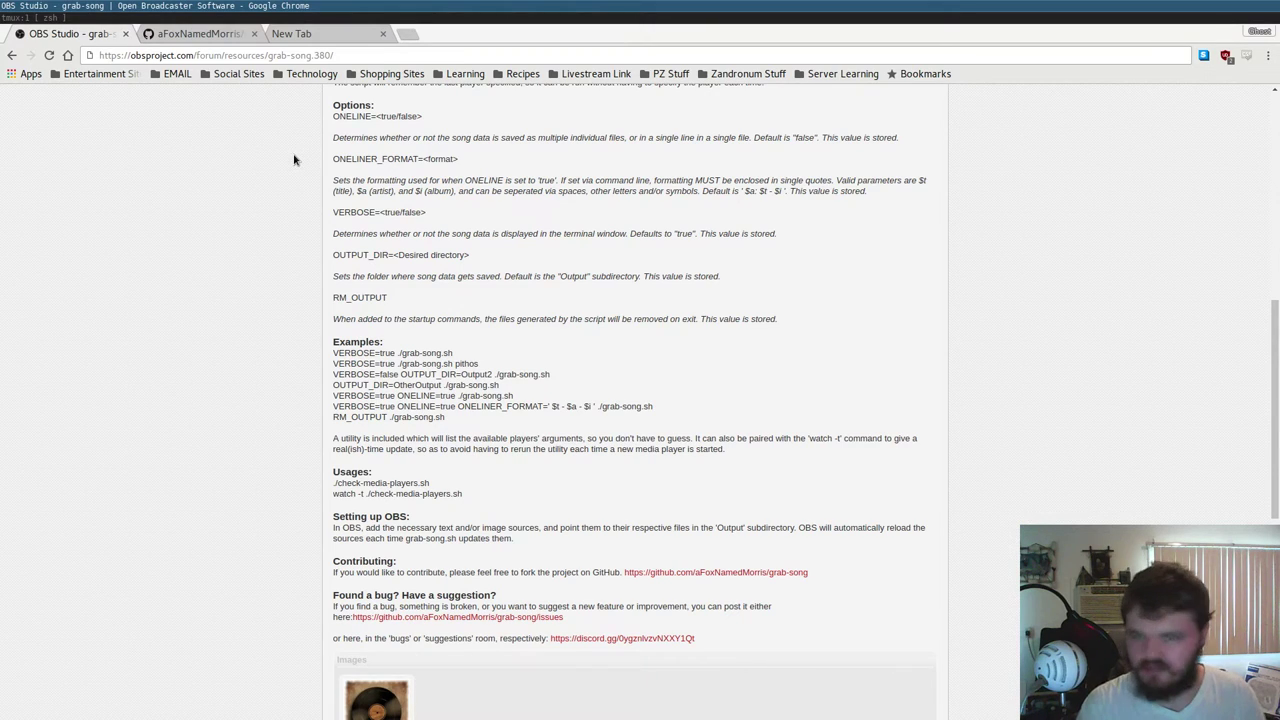
pyautogui.click(366, 18)
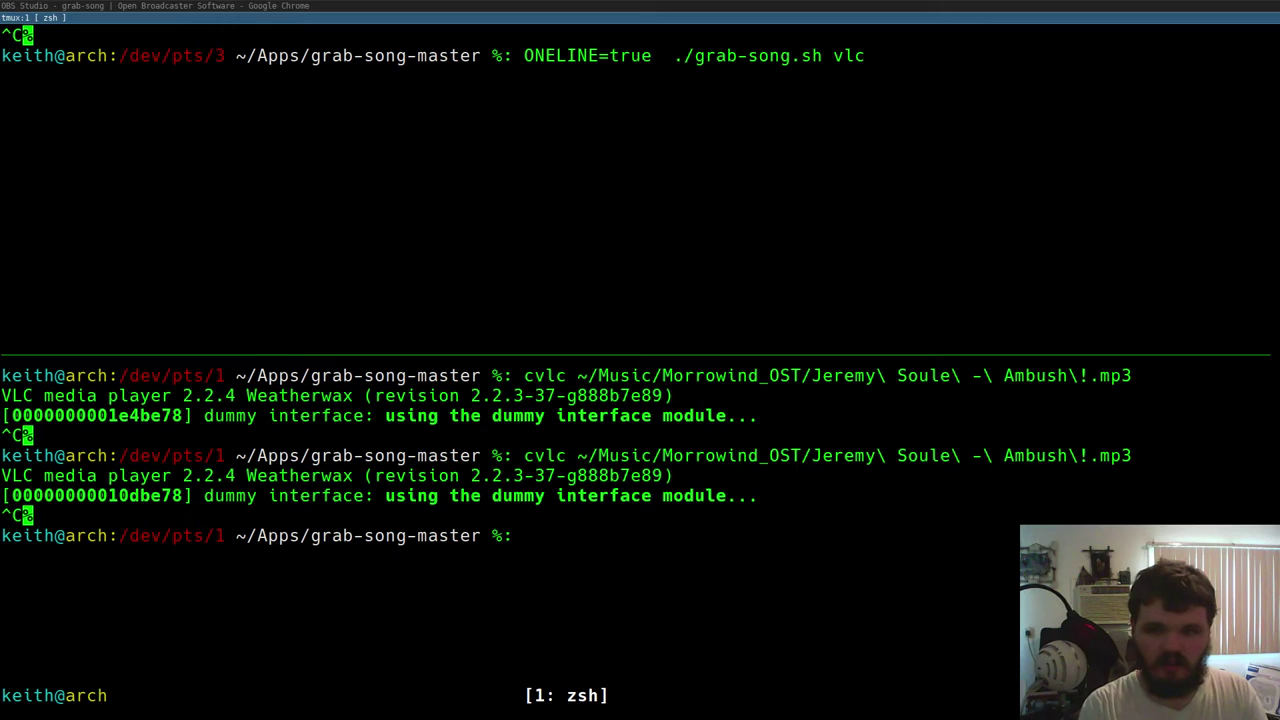
pyautogui.hotkey('alt', 'Tab')
pyautogui.moveTo(333, 159); pyautogui.dragTo(424, 159)
pyautogui.hotkey('ctrl', 'c')
# - Add ONELINER_FORMAT='$a - $t' in front of the grab-song.sh vlc command
pyautogui.hotkey('alt', 'Tab')
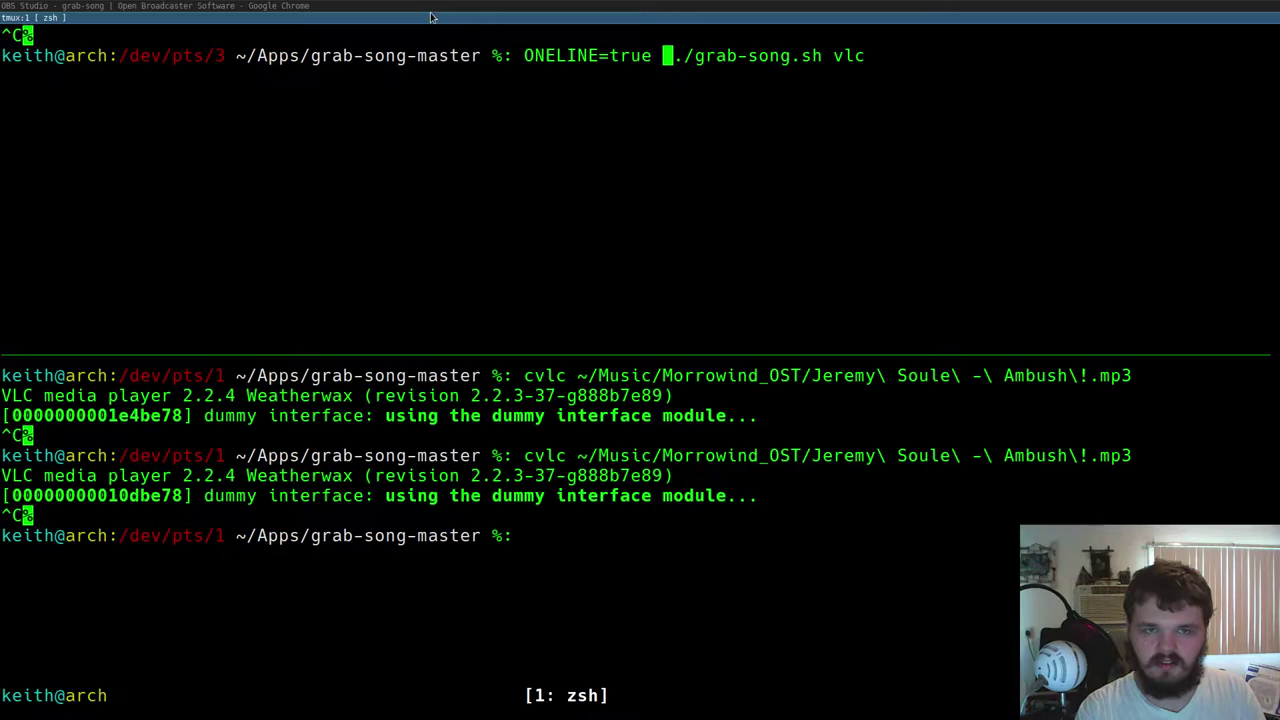
pyautogui.press('shift+Insert')
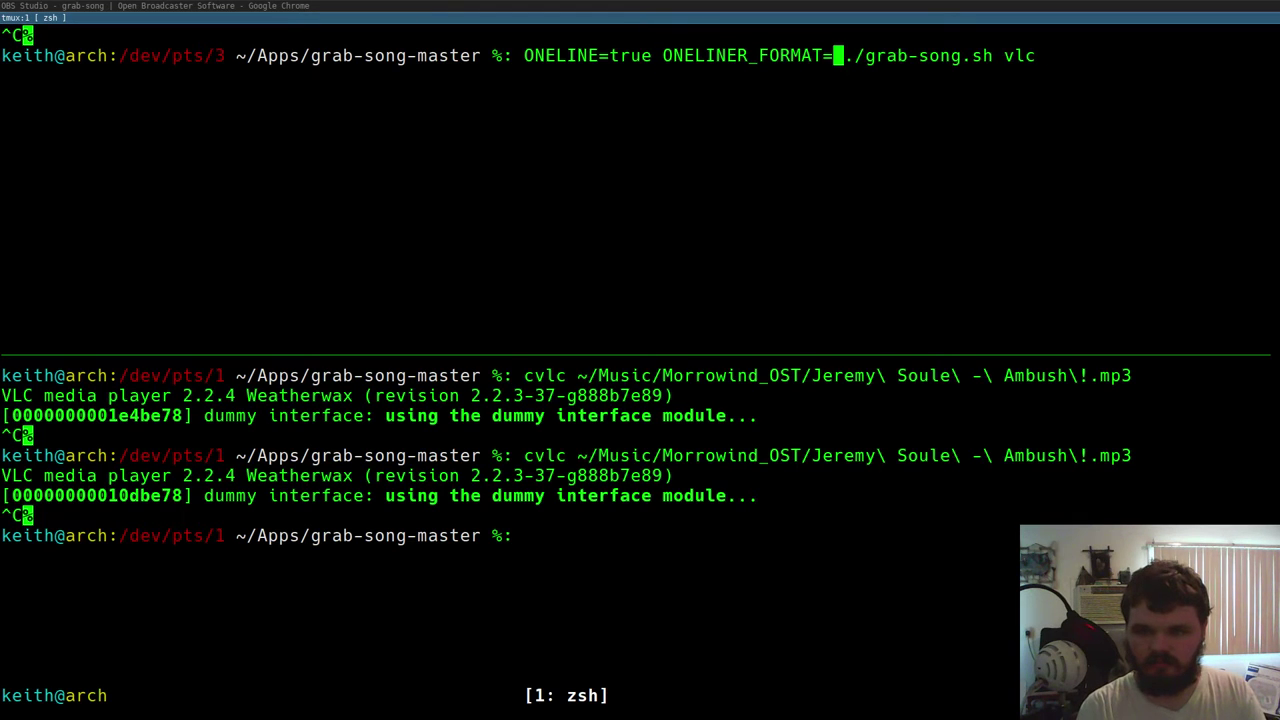
pyautogui.write("''")
pyautogui.press('Left')
pyautogui.press('Left')
pyautogui.hotkey('ctrl', 'u')
pyautogui.hotkey('ctrl', 'y')
pyautogui.press('Left')
pyautogui.press('Left')
pyautogui.press('Left')
pyautogui.press('Left')
pyautogui.hotkey('alt', 'b')
pyautogui.hotkey('alt', 'b')
pyautogui.hotkey('alt', 'f')
pyautogui.press('BackSpace')
pyautogui.press('Left')
pyautogui.press('Left')
pyautogui.write('$a - $t')
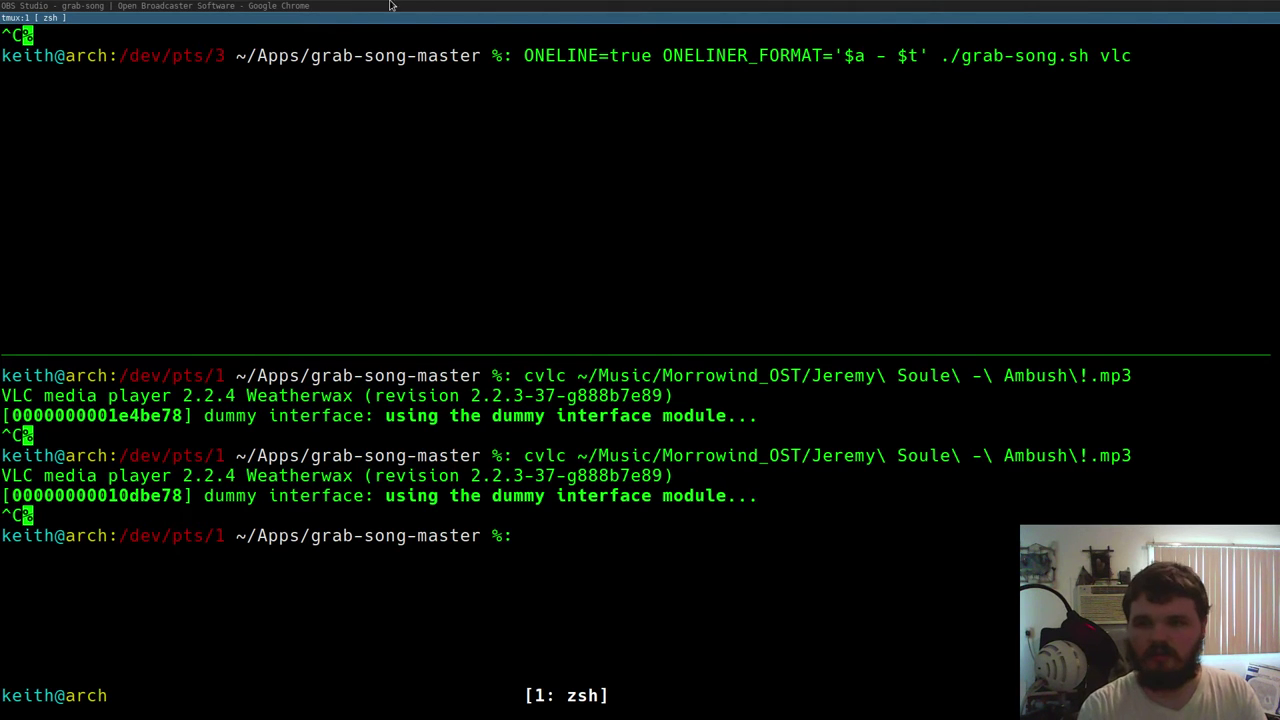
# - Prefix the command with VERBOSE=true, checking the documentation, and run grab-song
pyautogui.hotkey('alt', 'Tab')
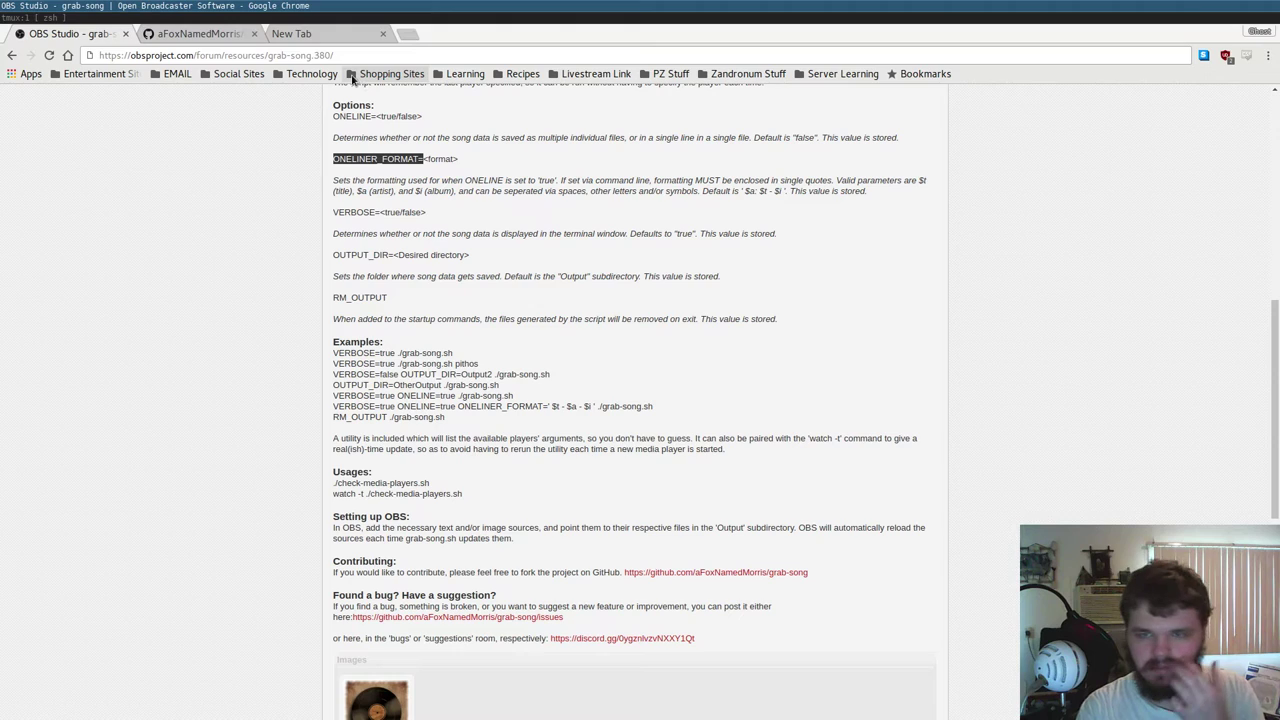
pyautogui.click(300, 183)
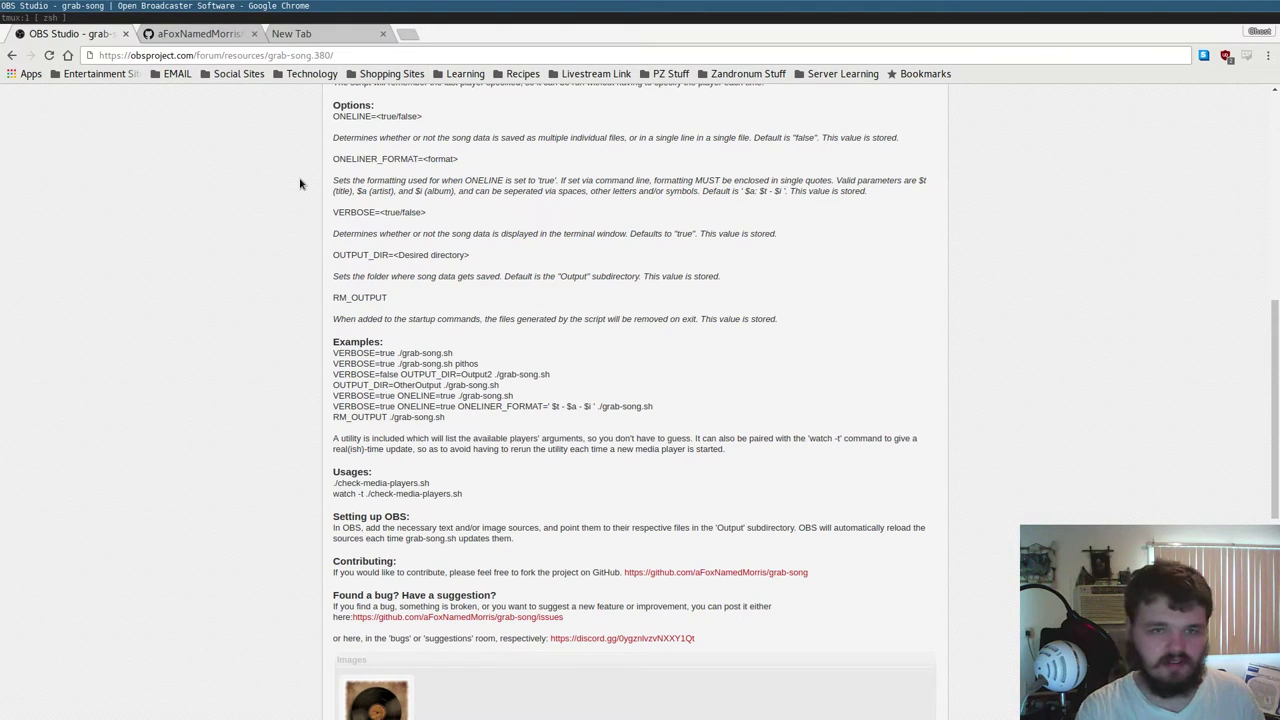
pyautogui.scroll(-2, 300, 181)
pyautogui.hotkey('alt', 'Tab')
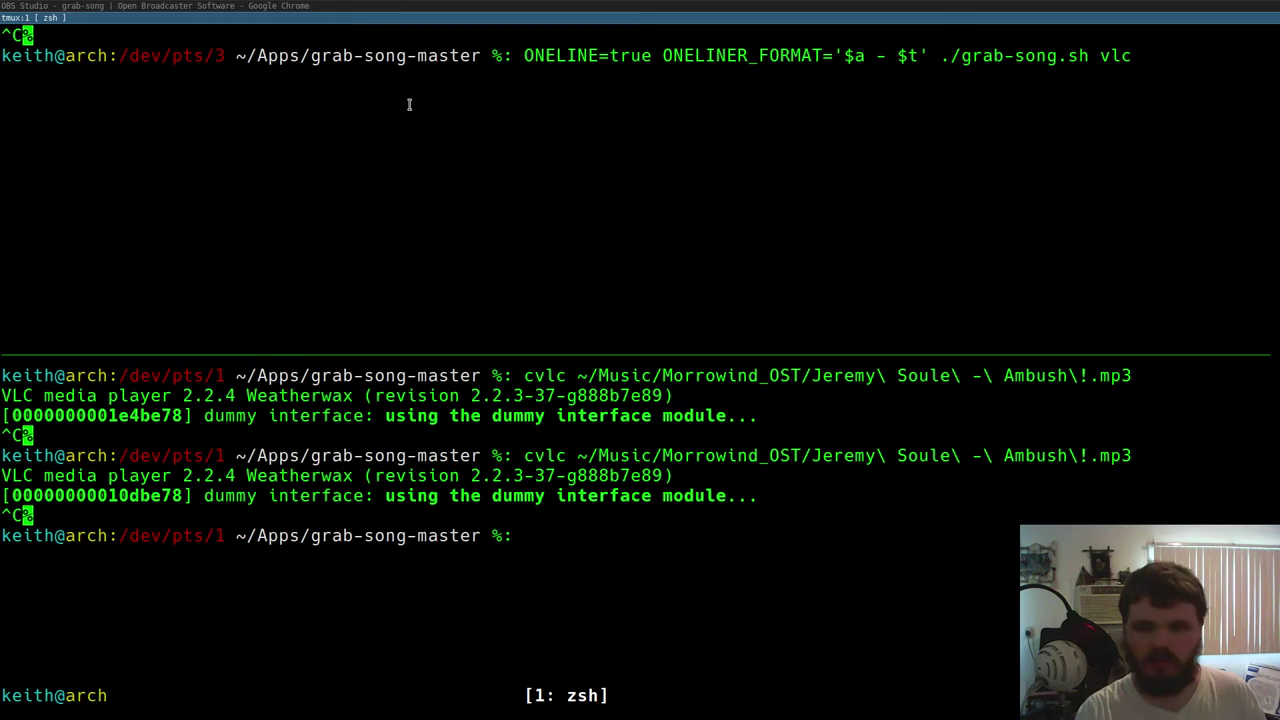
pyautogui.hotkey('ctrl', 'a')
pyautogui.write('VERBOSE')
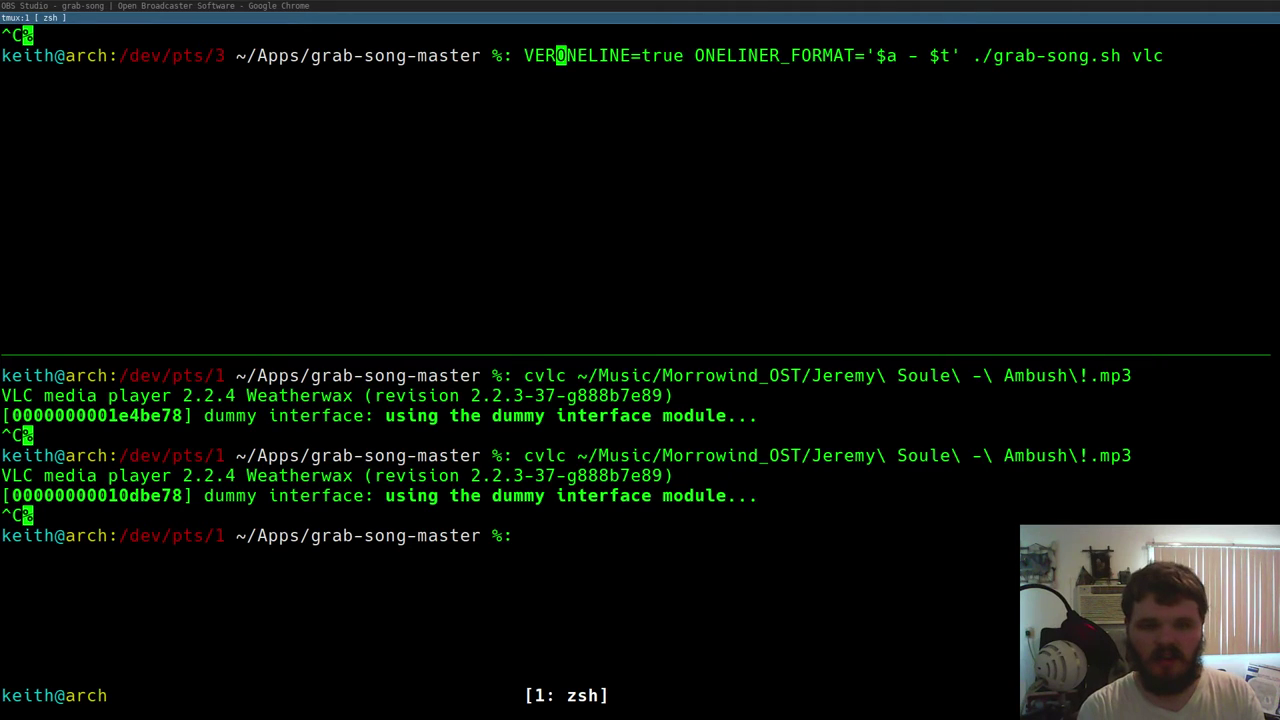
pyautogui.write('=')
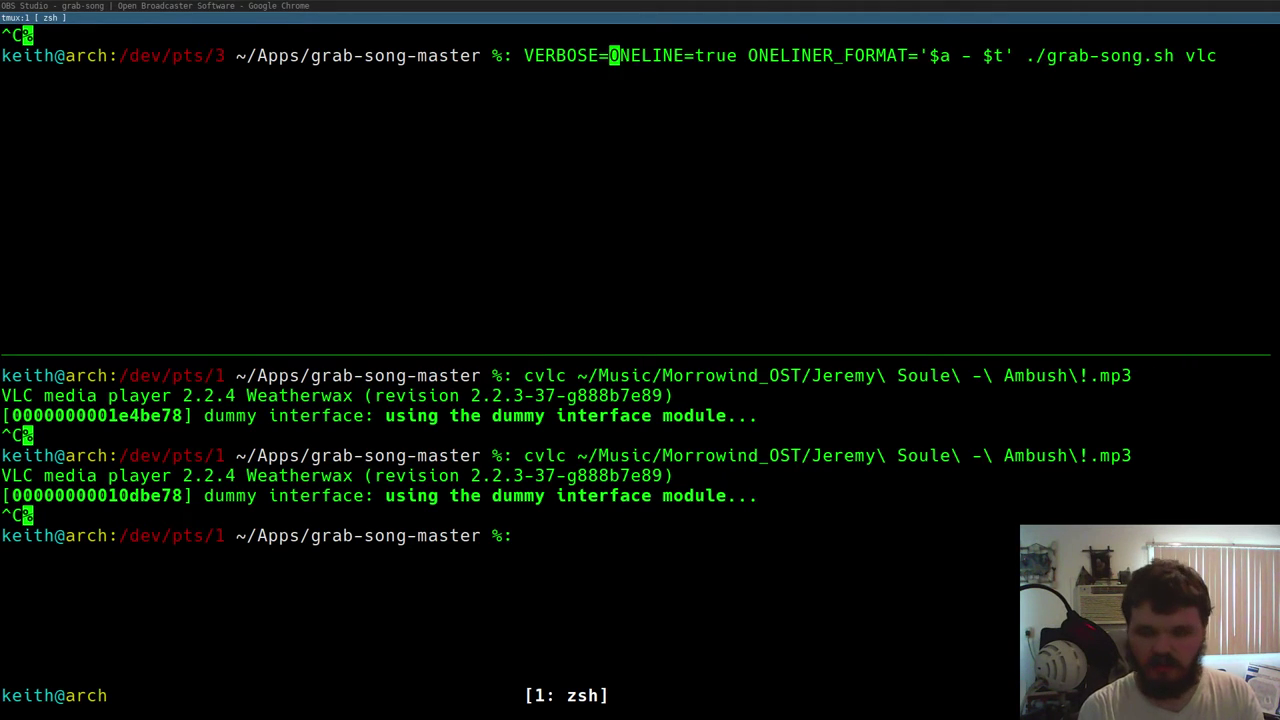
pyautogui.write('true')
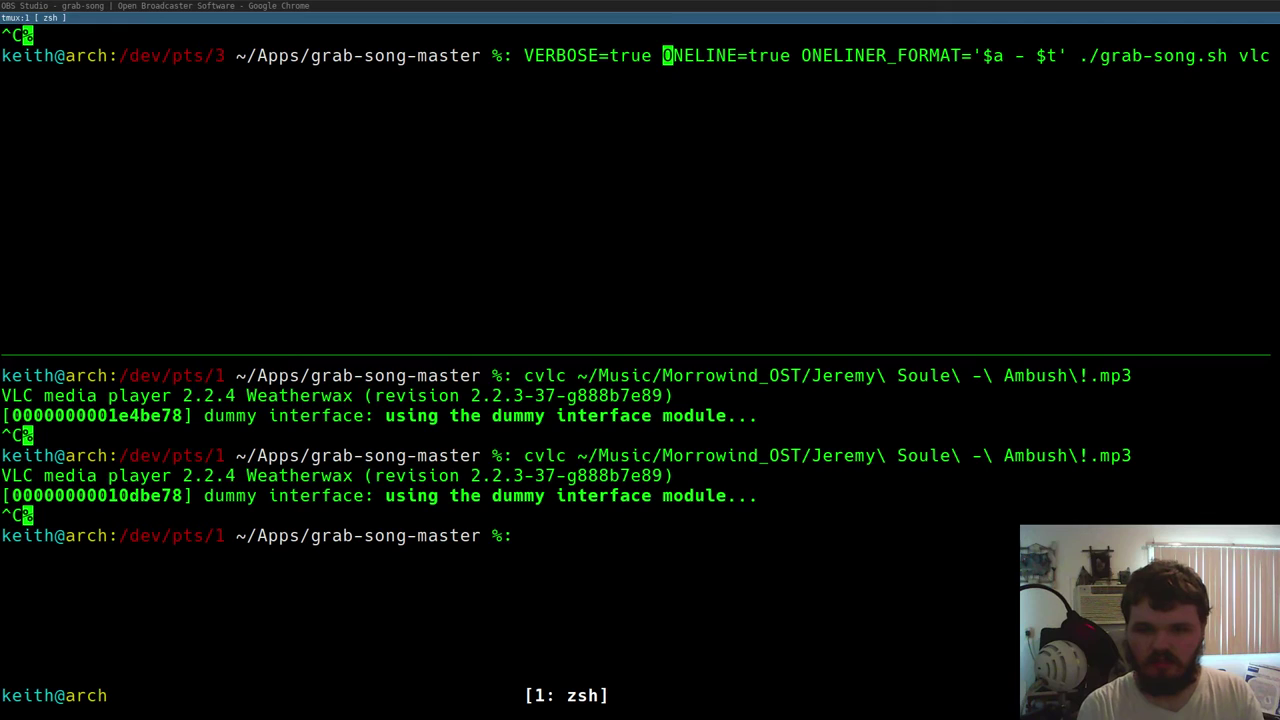
pyautogui.press('super+Up')
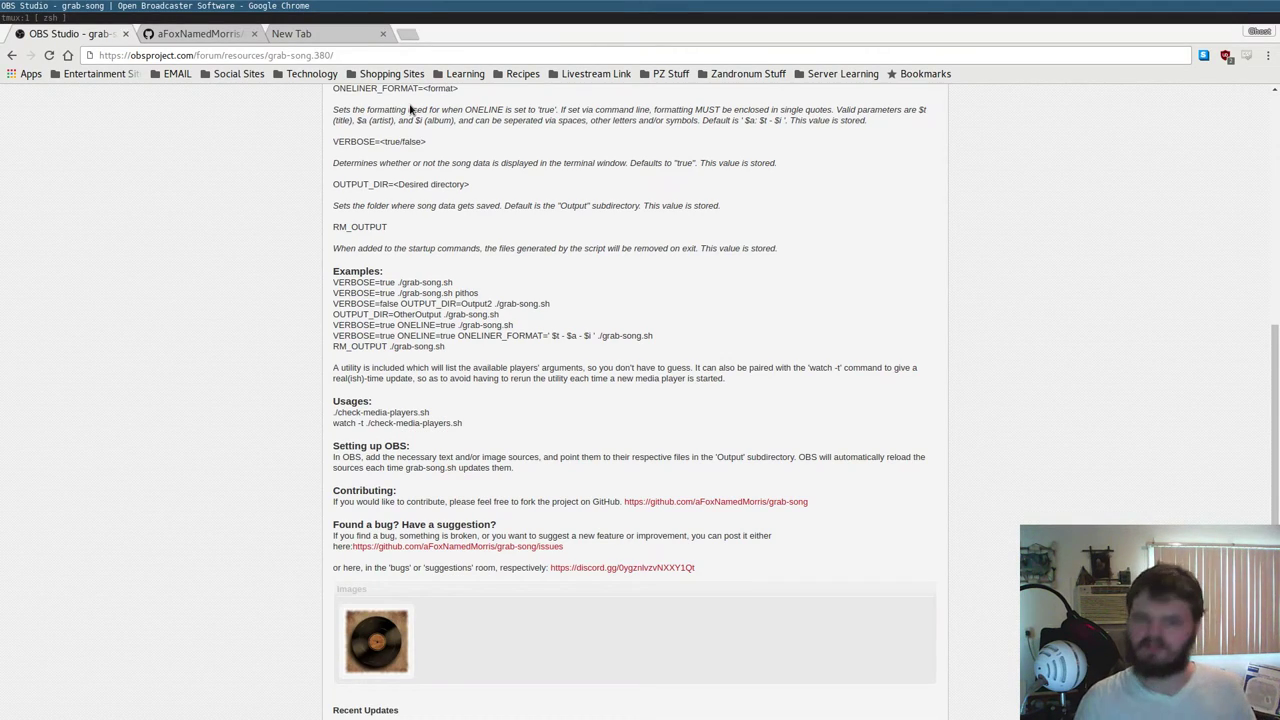
pyautogui.scroll(-3, 410, 108)
pyautogui.click(301, 20)
pyautogui.press('Return')
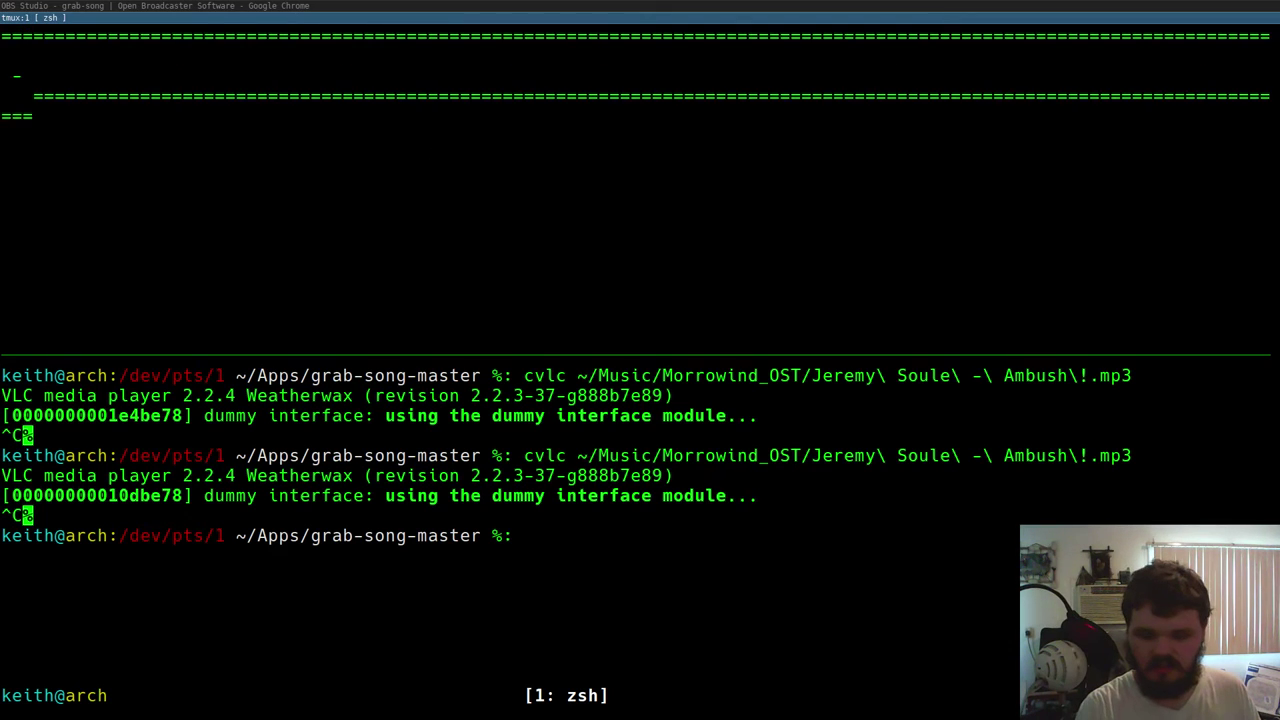
# - Play the Ambush track, then rerun grab-song with the album format '$a - $t $b'
pyautogui.press('Up')
pyautogui.press('Return')
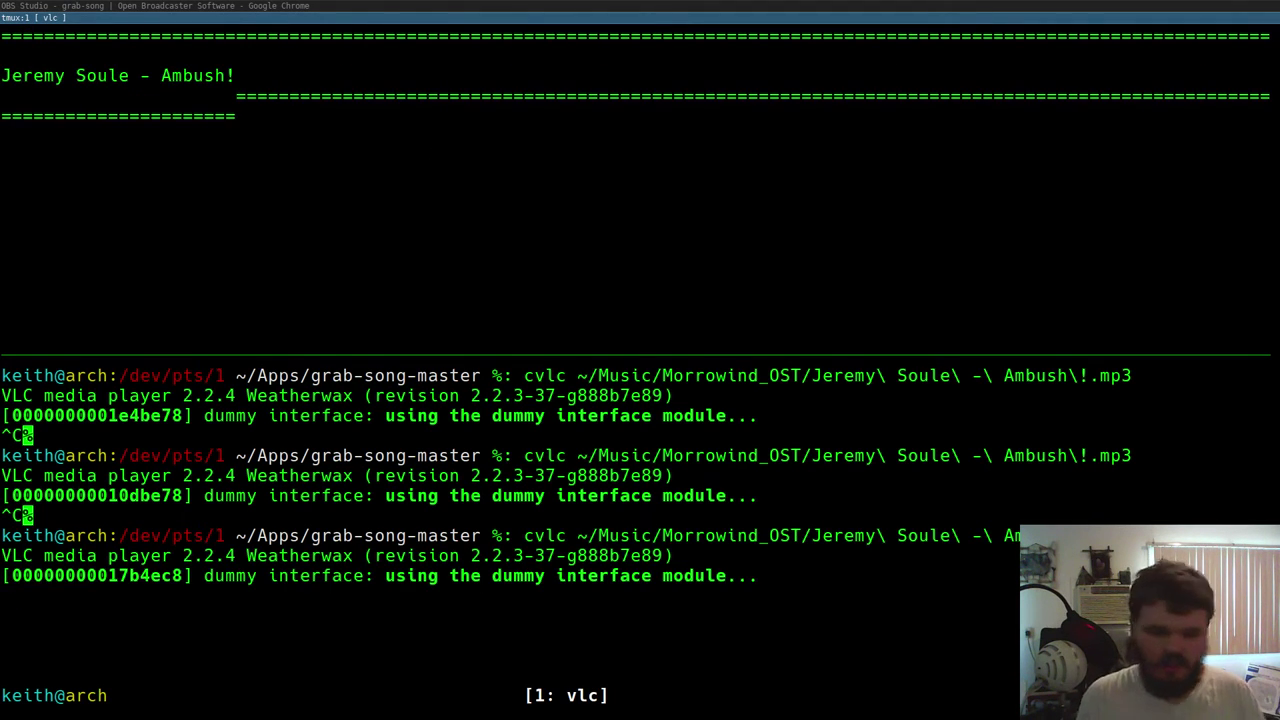
pyautogui.hotkey('ctrl', 'c')
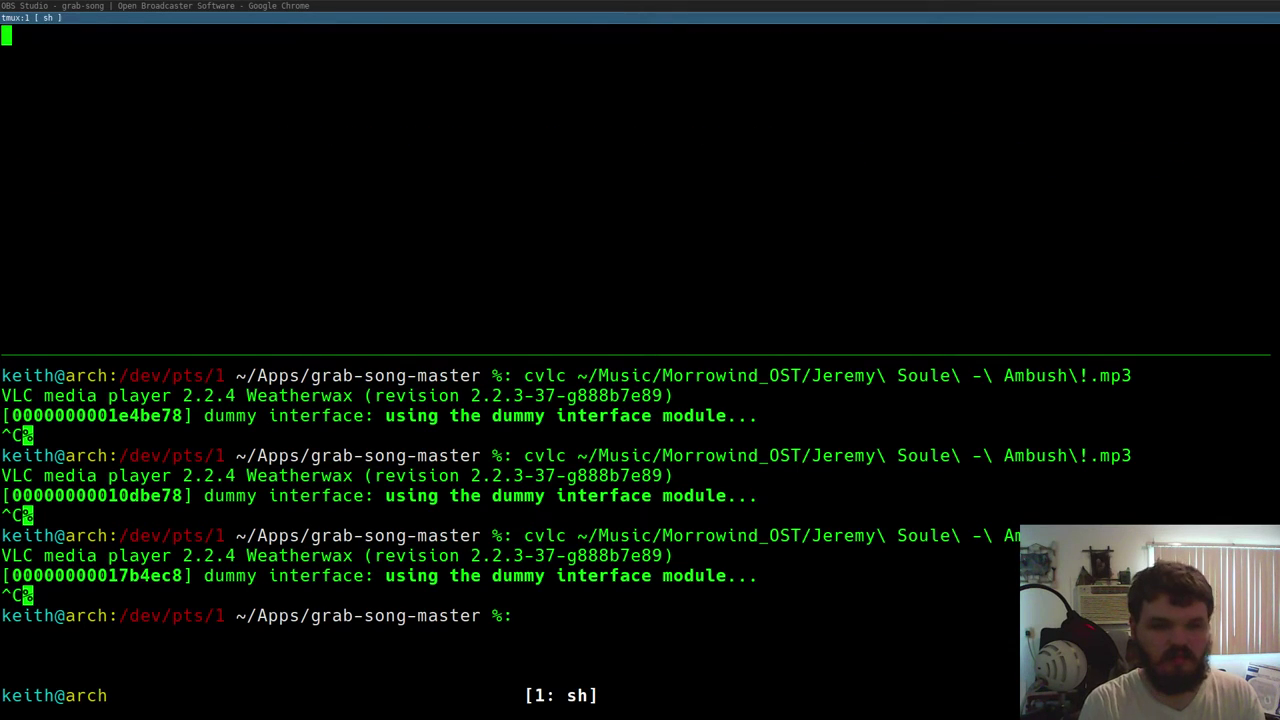
pyautogui.hotkey('ctrl', 'b')
pyautogui.press('Up')
pyautogui.hotkey('ctrl', 'c')
pyautogui.press('Up')
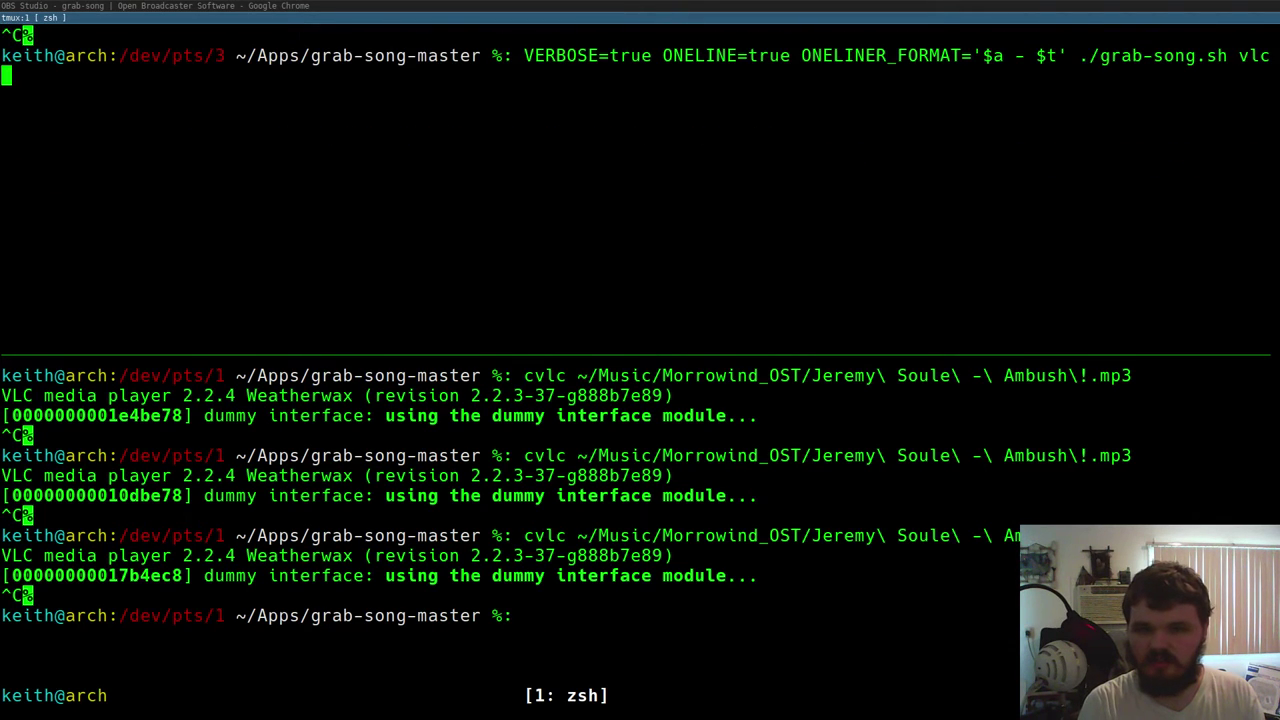
pyautogui.press('Left')
pyautogui.press('Left')
pyautogui.press('Left')
pyautogui.press('Left')
pyautogui.press('Left')
pyautogui.press('Left')
pyautogui.press('Left')
pyautogui.press('Left')
pyautogui.press('Left')
pyautogui.press('Left')
pyautogui.press('Left')
pyautogui.press('Left')
pyautogui.press('Left')
pyautogui.press('Left')
pyautogui.press('Left')
pyautogui.press('Left')
pyautogui.press('Left')
pyautogui.press('Left')
pyautogui.press('Left')
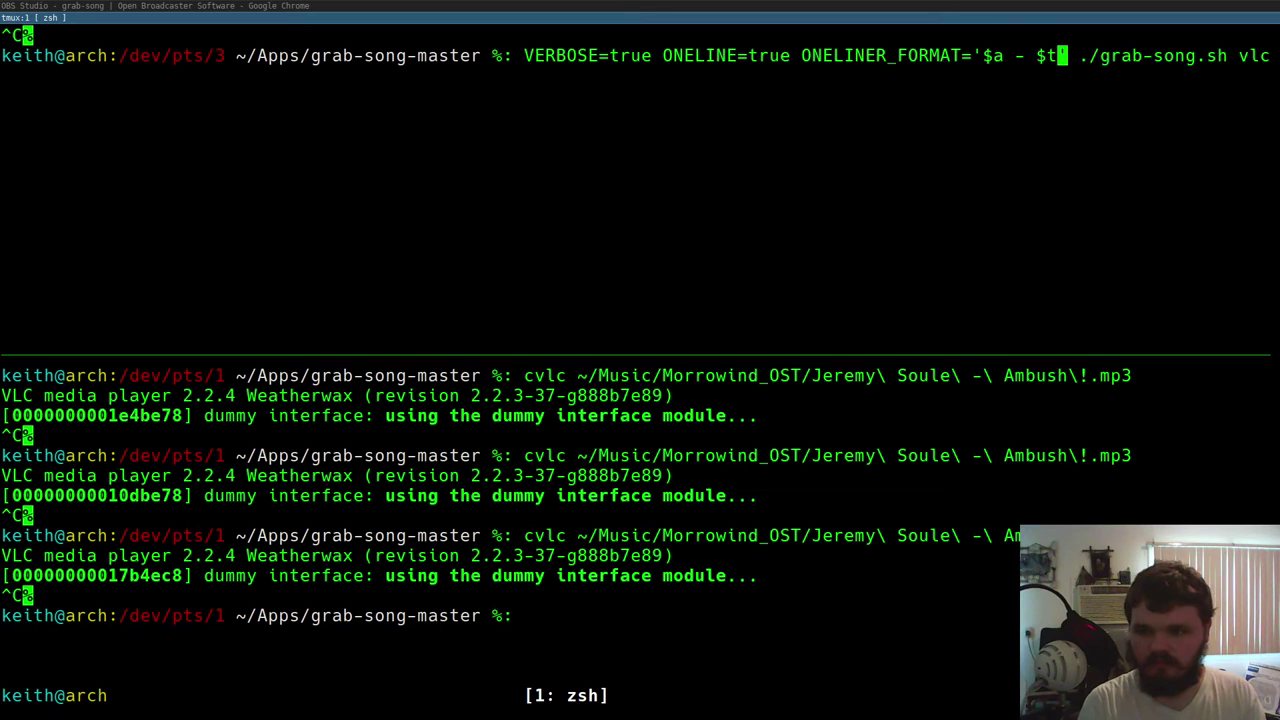
pyautogui.write('$b')
pyautogui.press('Return')
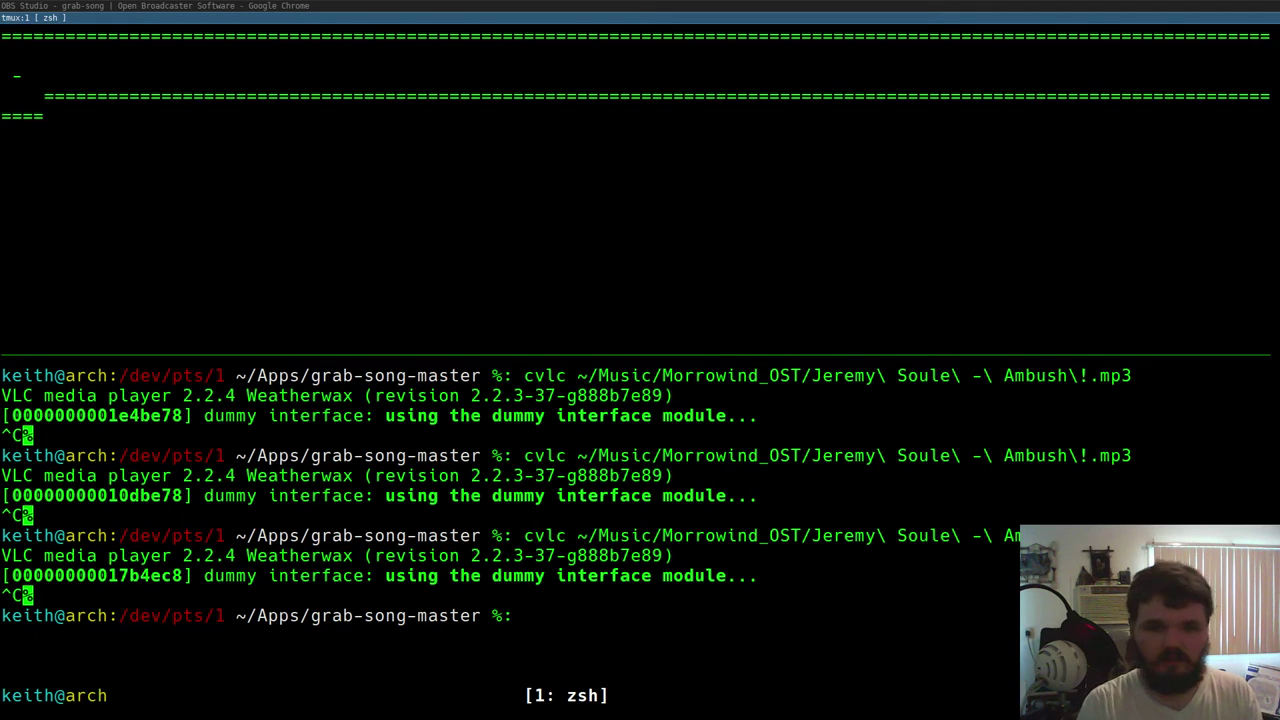
# - Replay the Ambush track with cvlc in the bottom tmux pane
pyautogui.hotkey('ctrl', 'b')
pyautogui.press('Down')
pyautogui.press('Up')
pyautogui.press('Return')
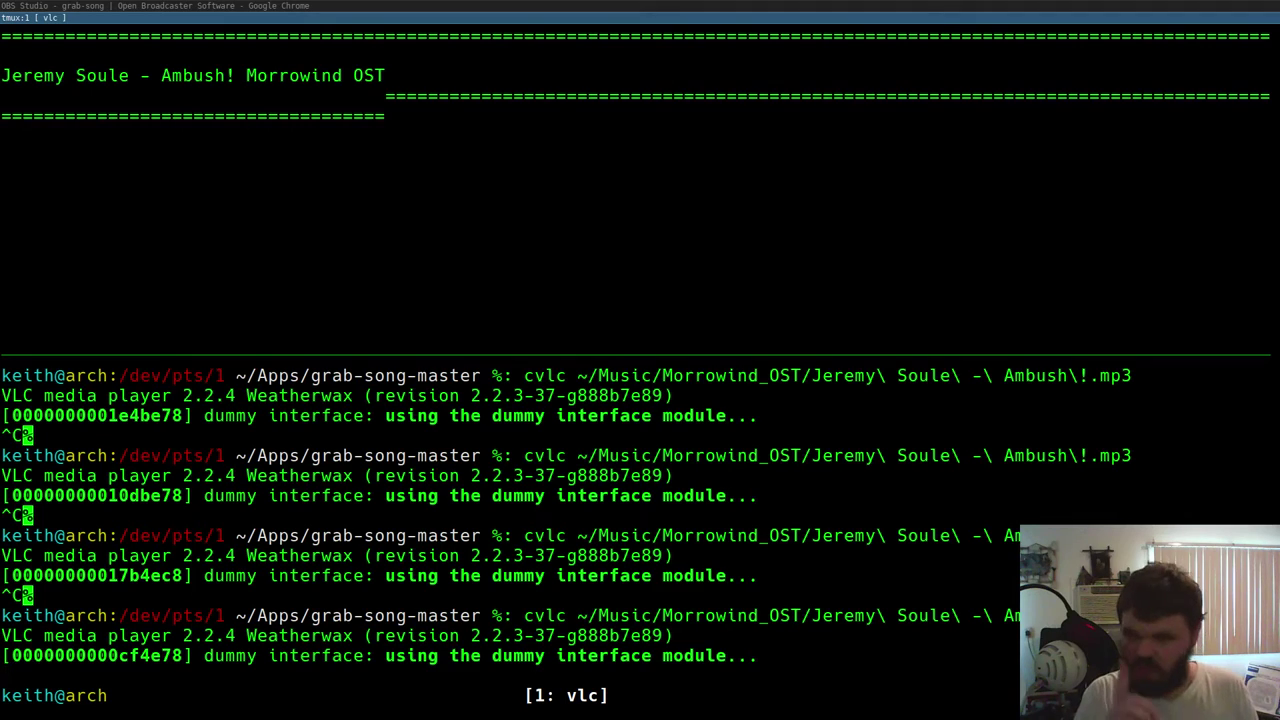
pyautogui.hotkey('alt', 'Tab')
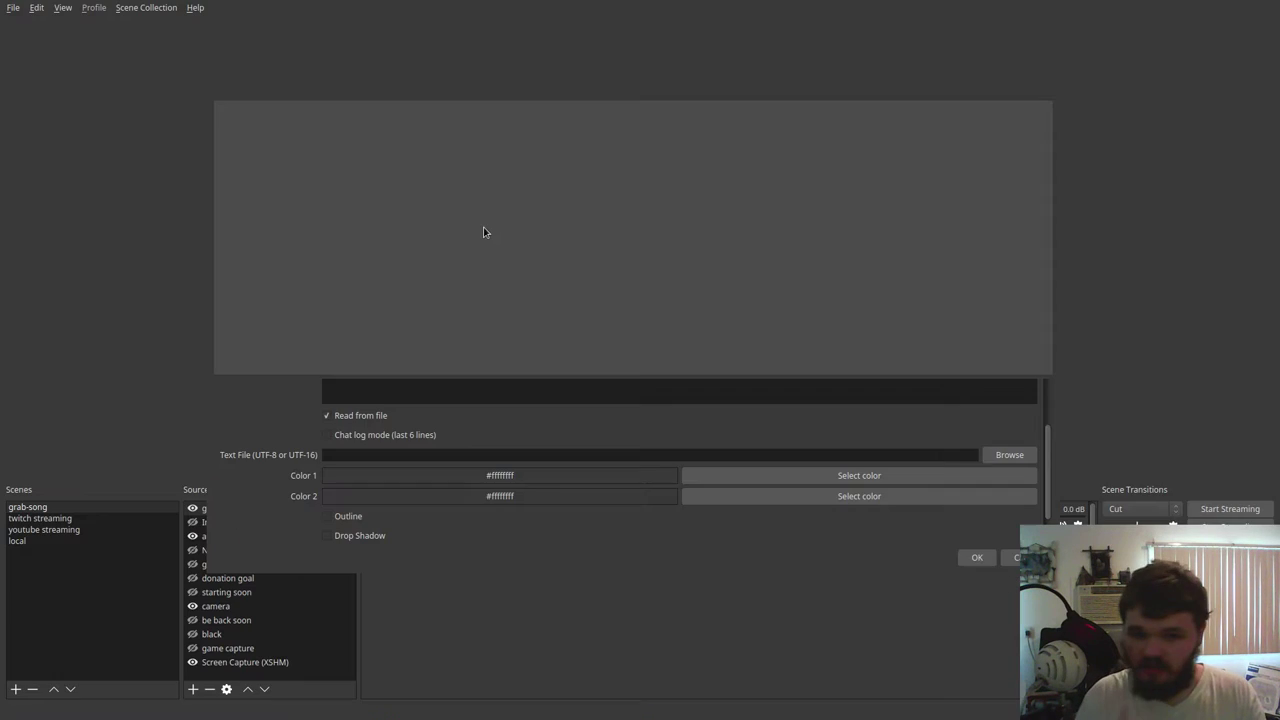
# - Set the grab-song.sh text source to read from Output/SongInfo.txt and confirm
pyautogui.click(1005, 455)
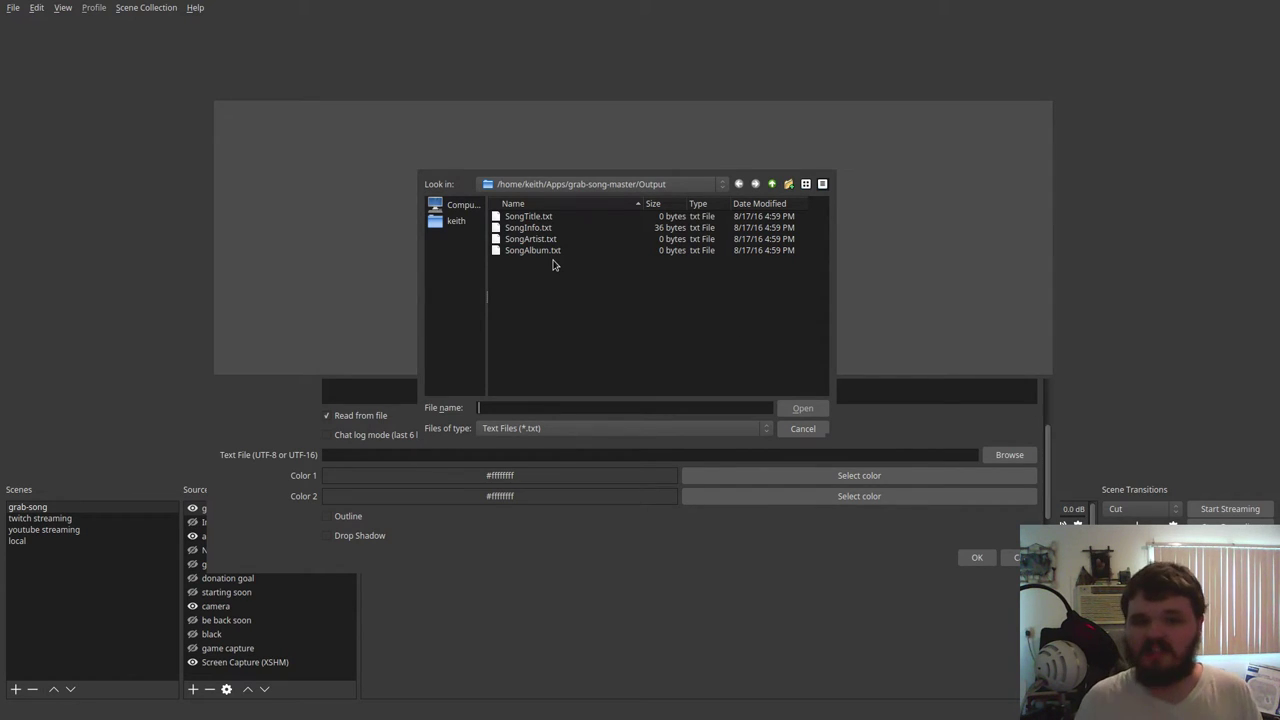
pyautogui.click(530, 228)
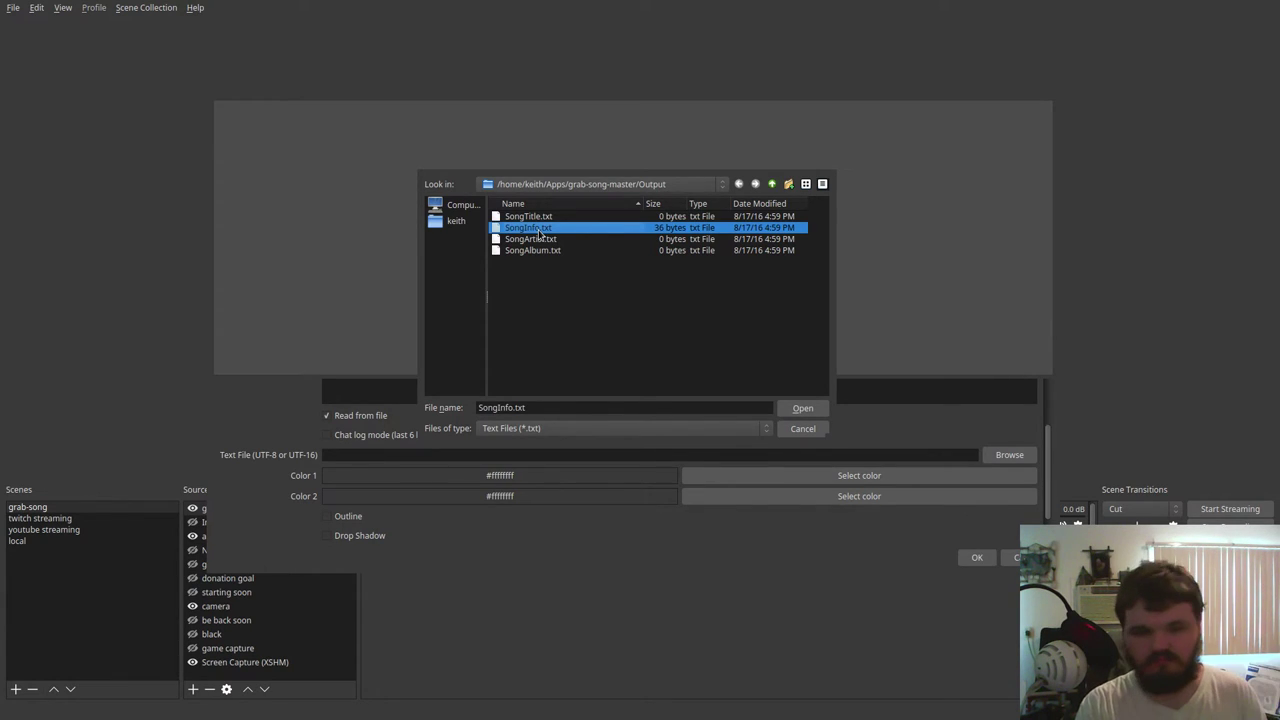
pyautogui.doubleClick(538, 229)
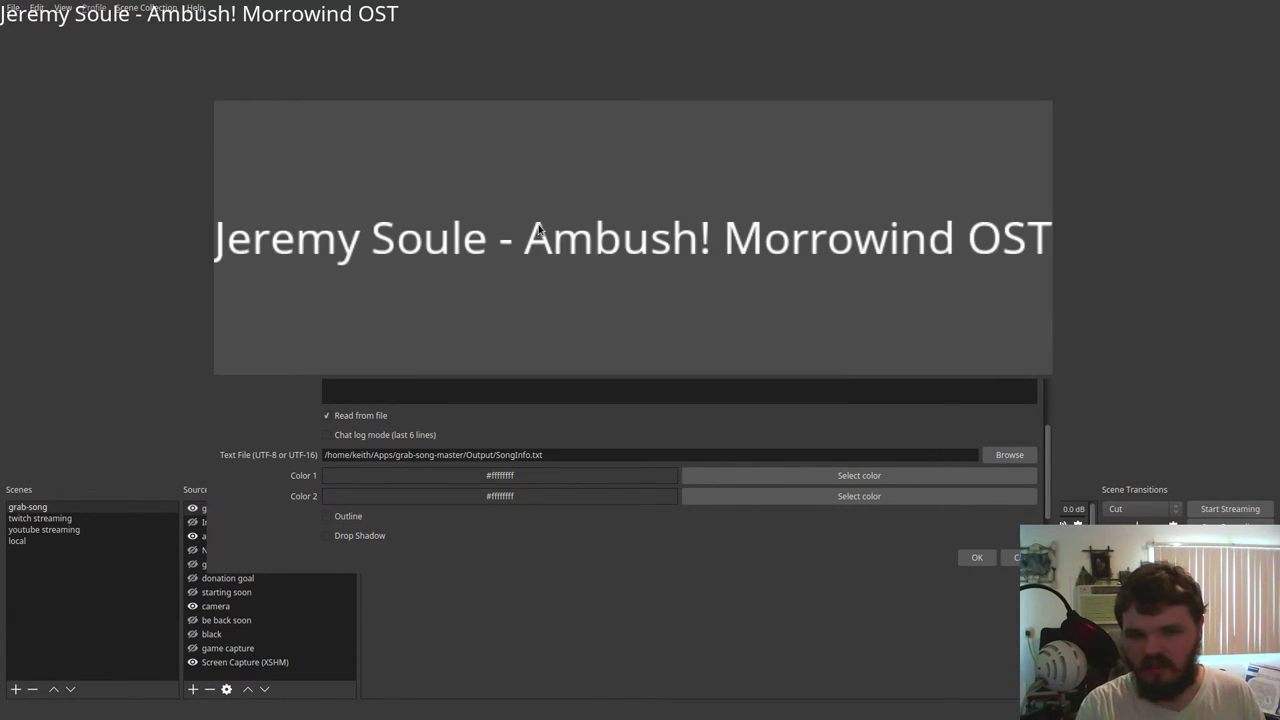
pyautogui.click(970, 556)
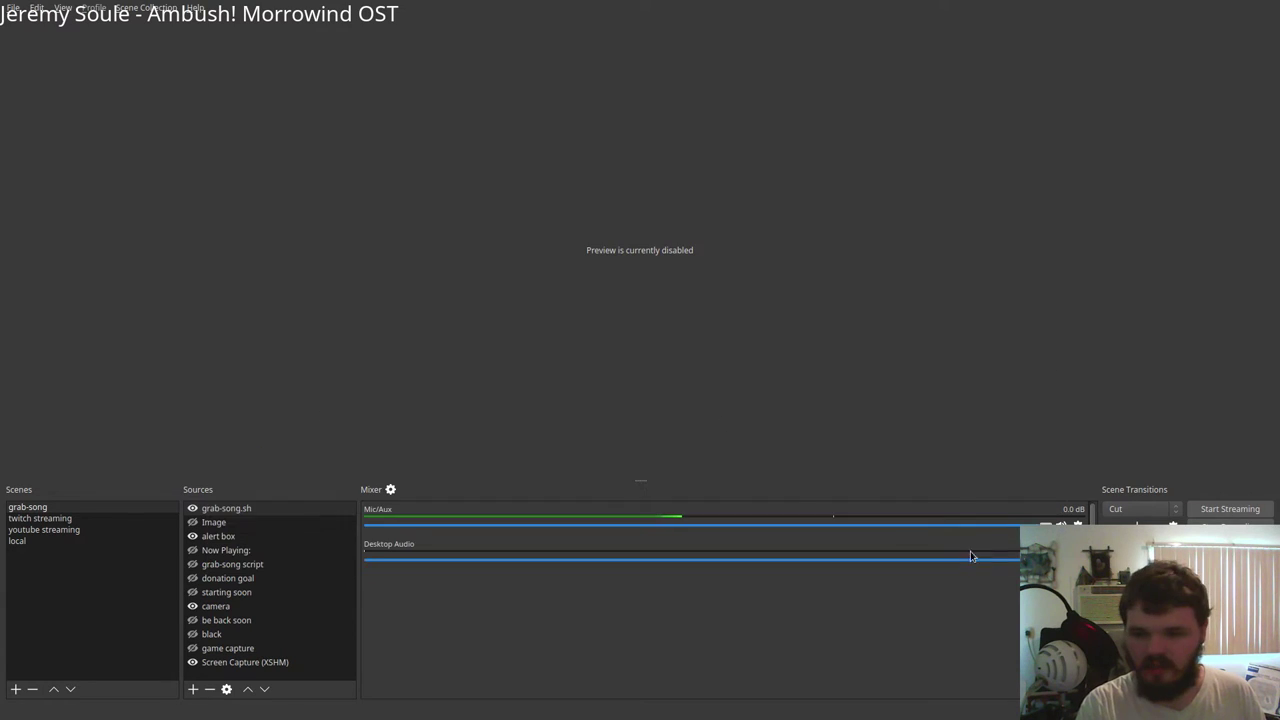
# - Enable the preview, resize the song text box in the scene, then disable preview
pyautogui.rightClick(598, 268)
pyautogui.click(625, 275)
pyautogui.moveTo(488, 47); pyautogui.dragTo(401, 80)
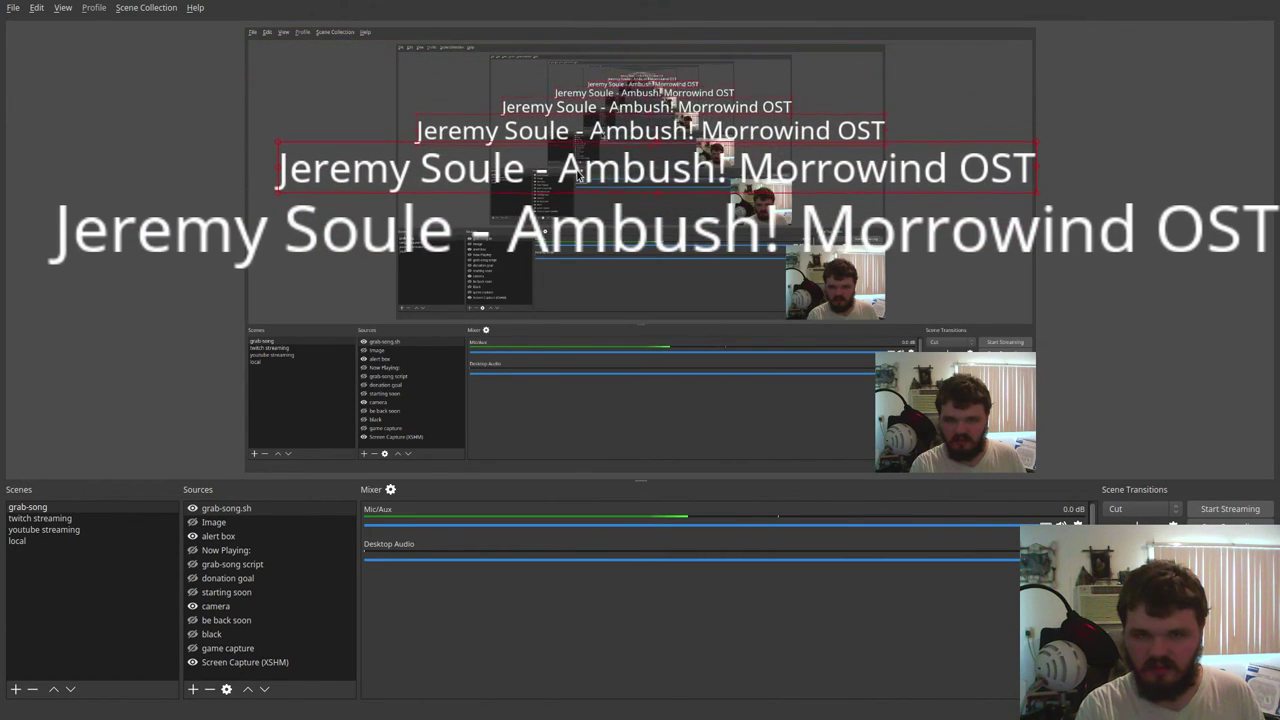
pyautogui.rightClick(572, 74)
pyautogui.click(577, 110)
# - In grab-song.sh's Filters, add a filter named Scroll with Horizontal Speed 63
pyautogui.rightClick(247, 512)
pyautogui.click(296, 660)
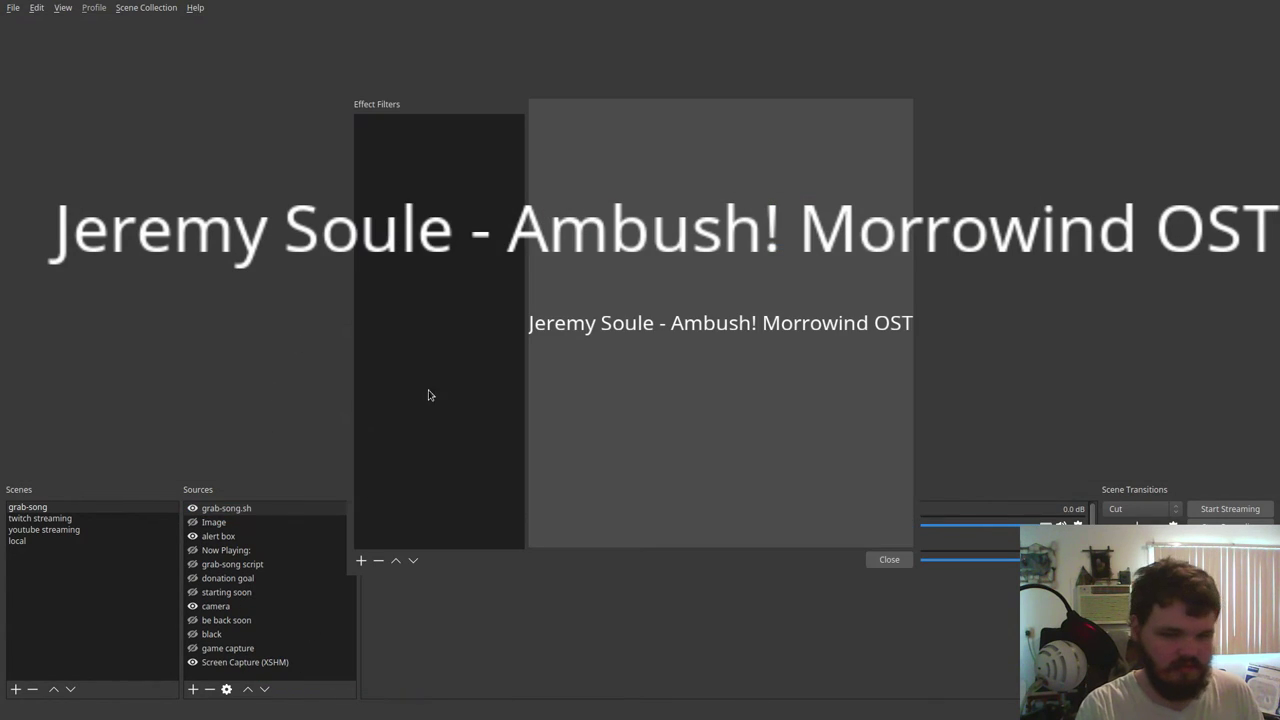
pyautogui.click(361, 561)
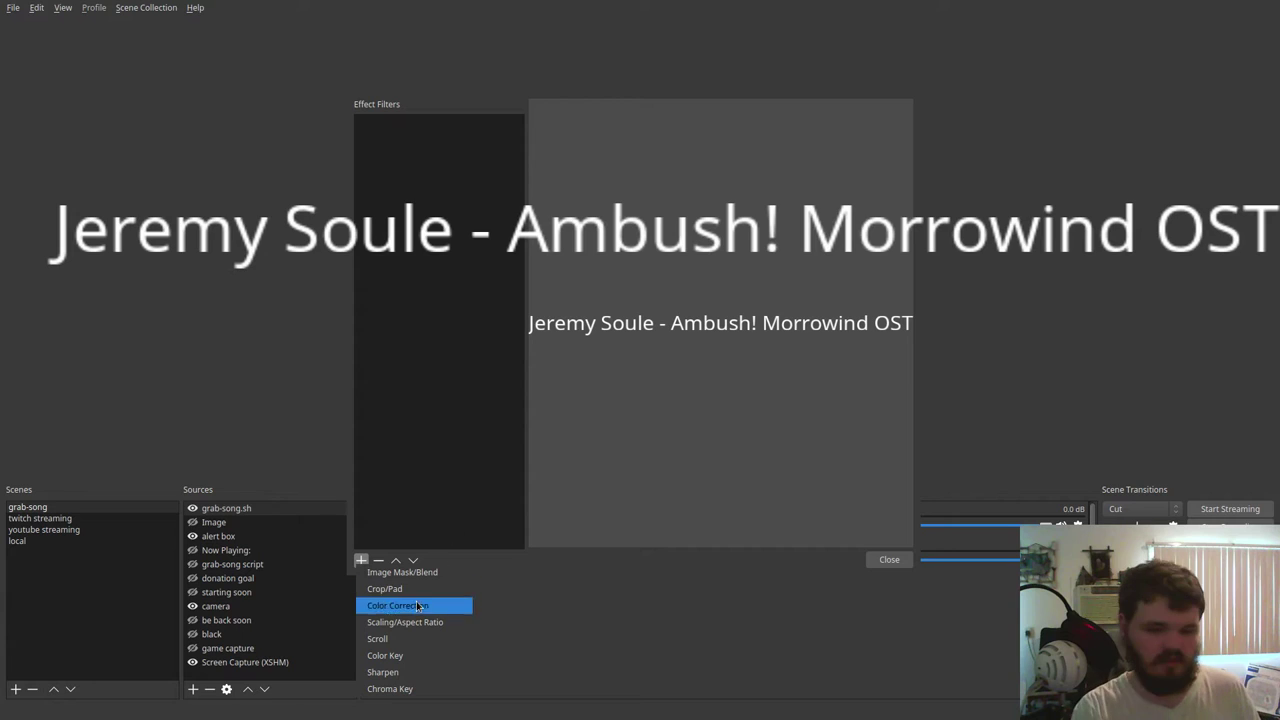
pyautogui.click(400, 638)
pyautogui.click(599, 325)
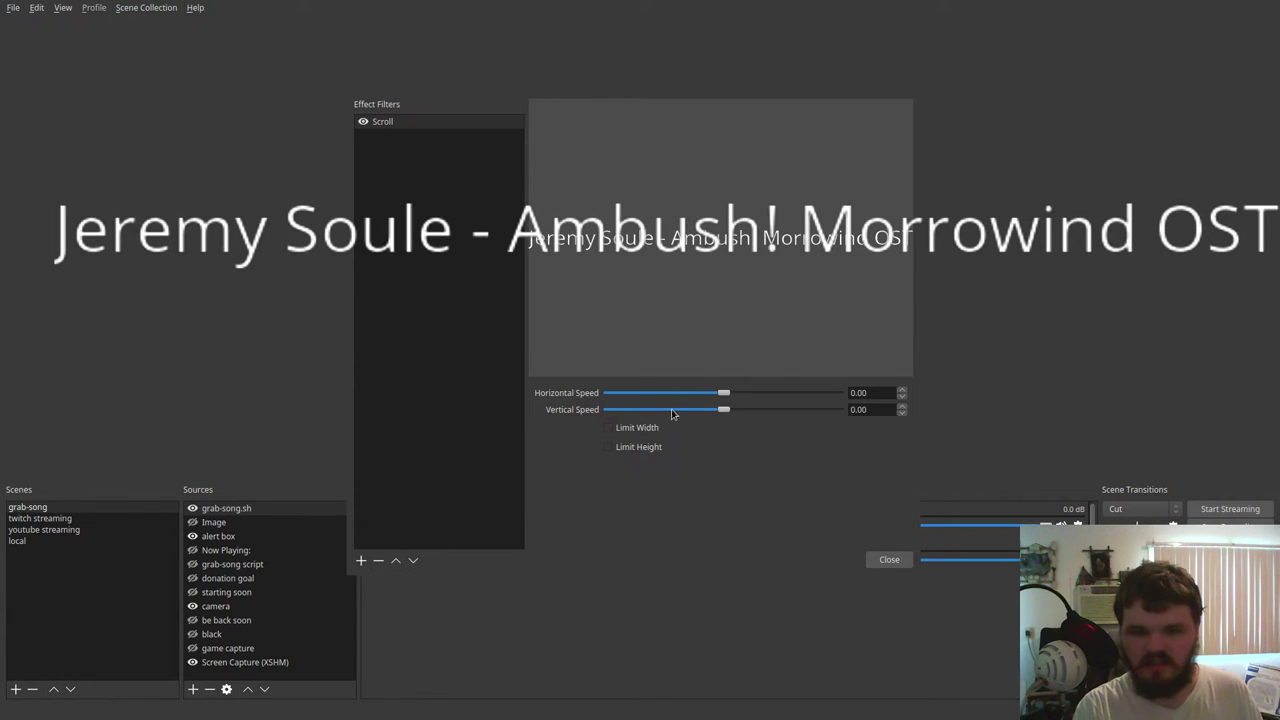
pyautogui.moveTo(721, 399); pyautogui.dragTo(735, 397)
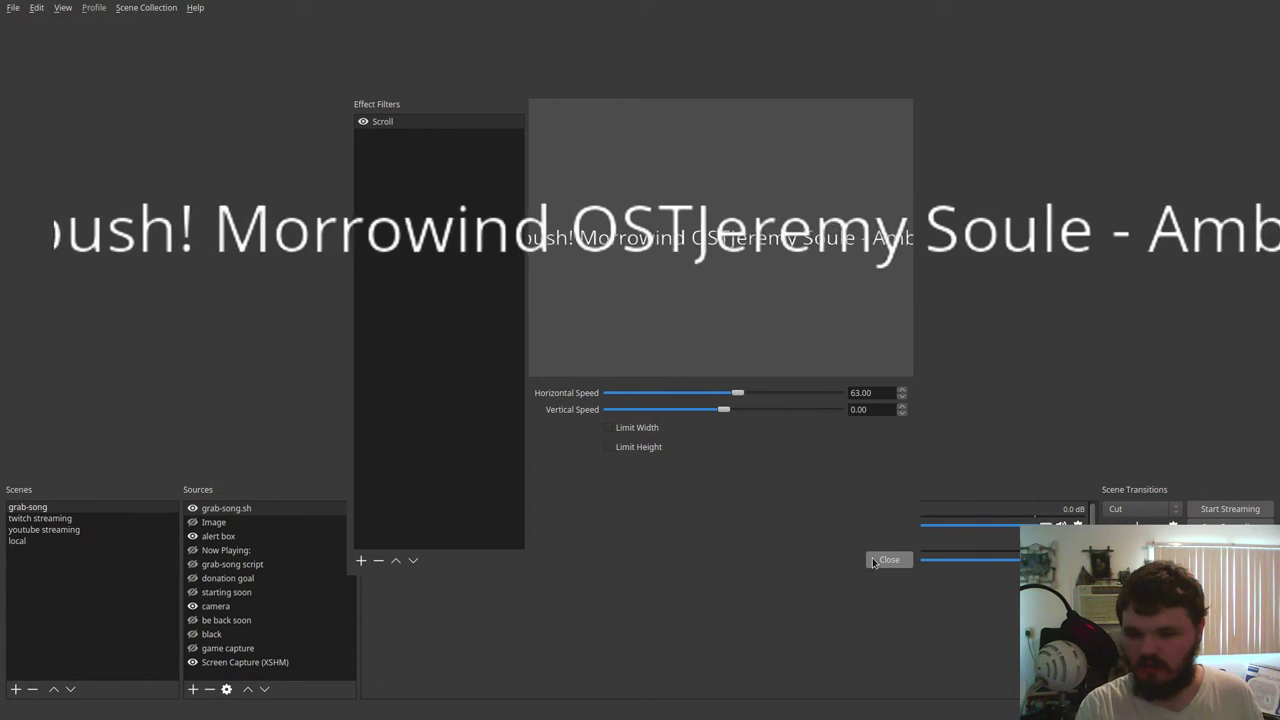
# - Close the filters window and toggle the OBS preview on and off
pyautogui.press('super+2')
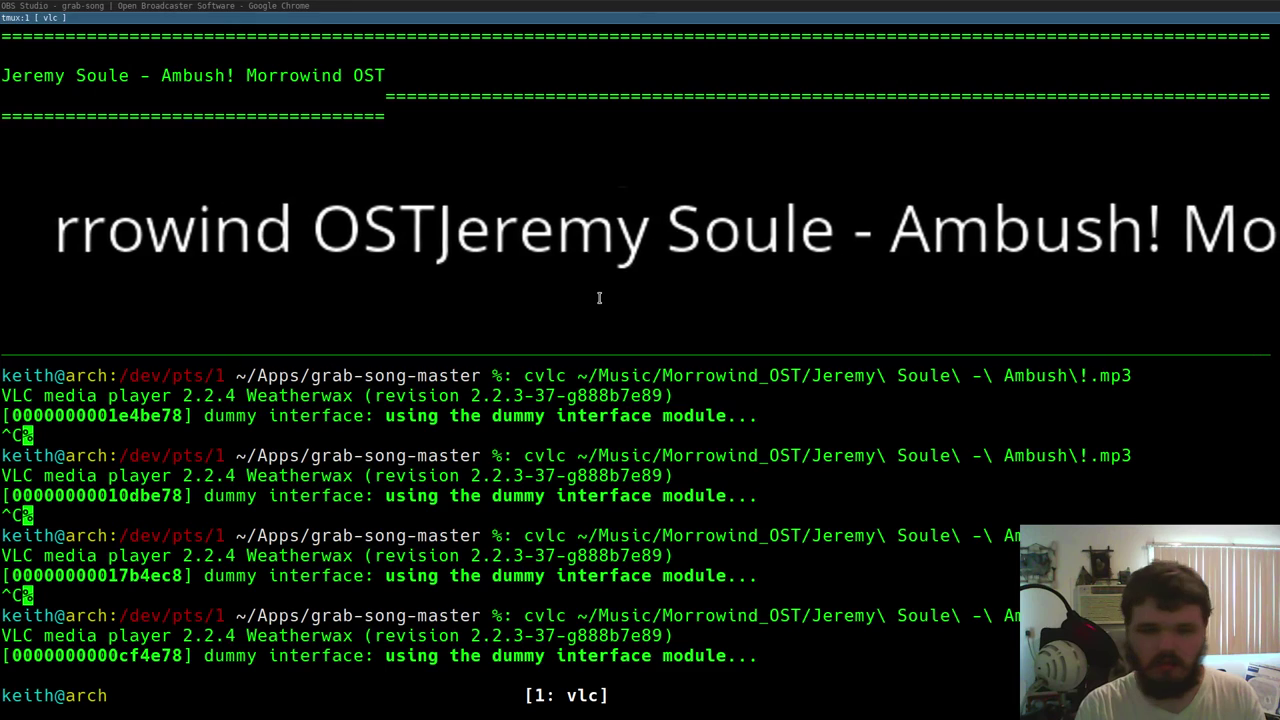
pyautogui.press('super+1')
pyautogui.click(889, 560)
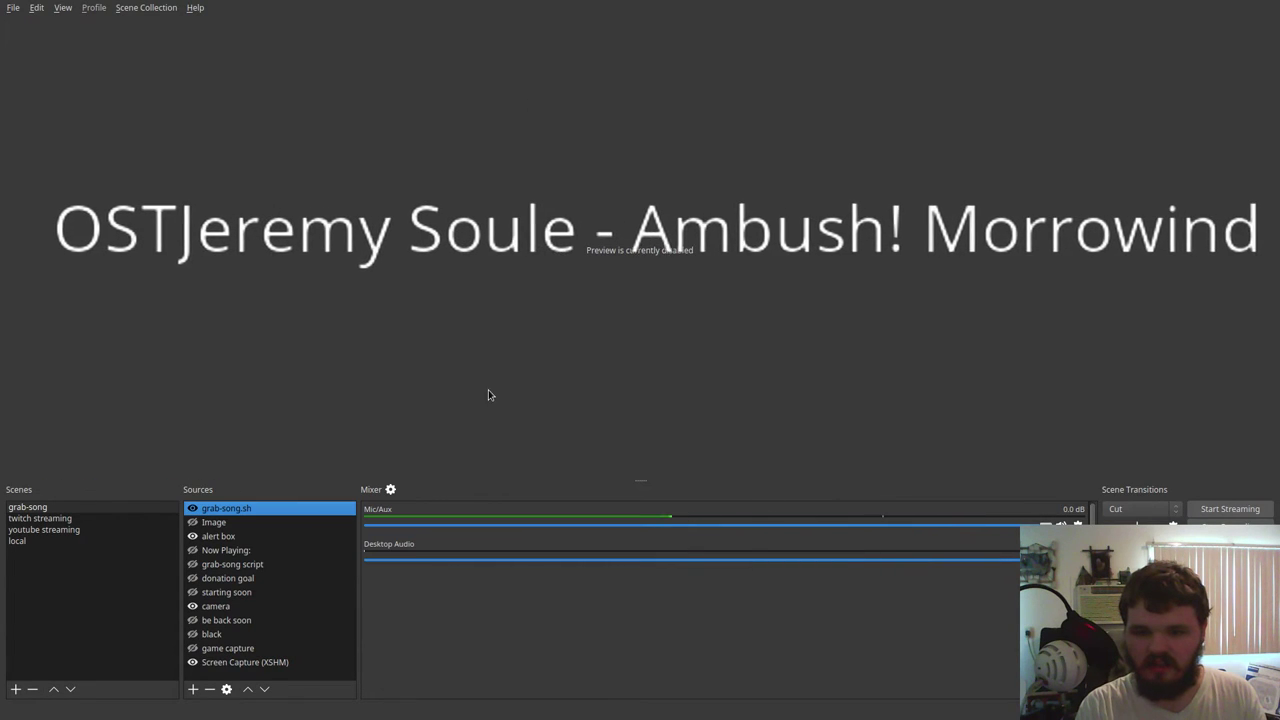
pyautogui.rightClick(532, 337)
pyautogui.click(565, 344)
pyautogui.rightClick(594, 246)
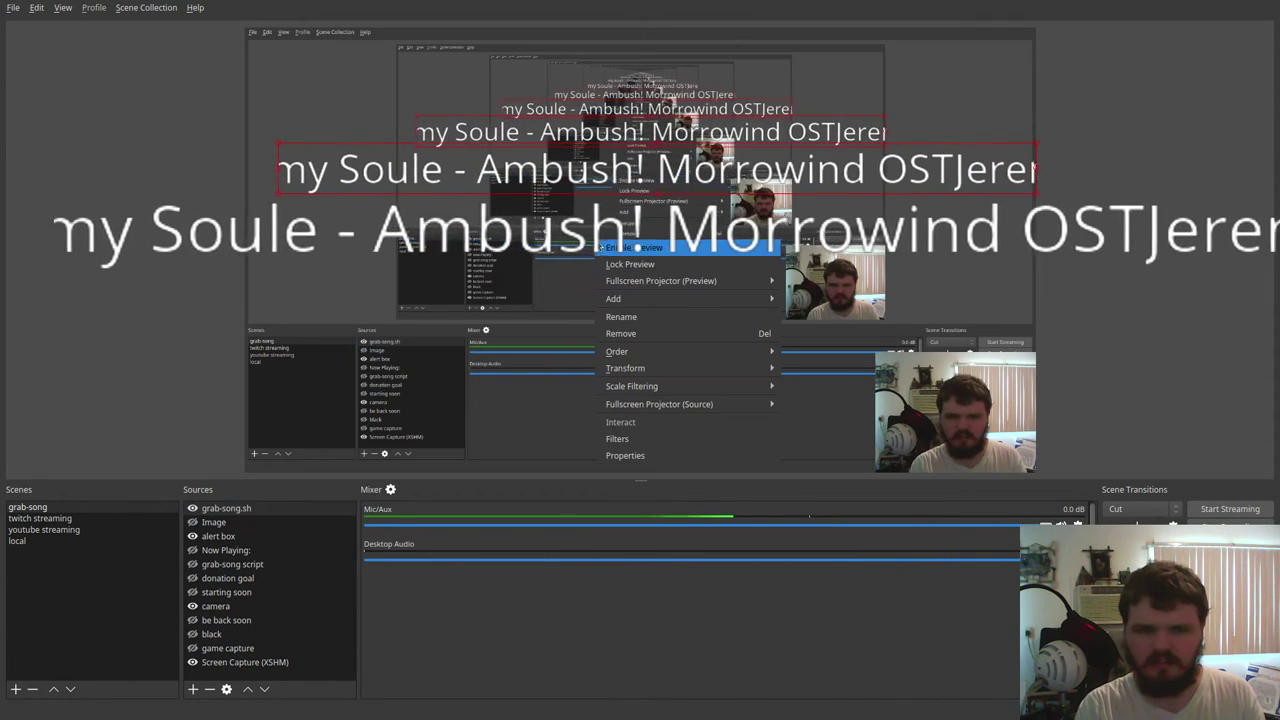
pyautogui.click(627, 253)
# - Stop VLC and grab-song, then rerun grab-song with the space-padded ONELINER_FORMAT
pyautogui.press('super+2')
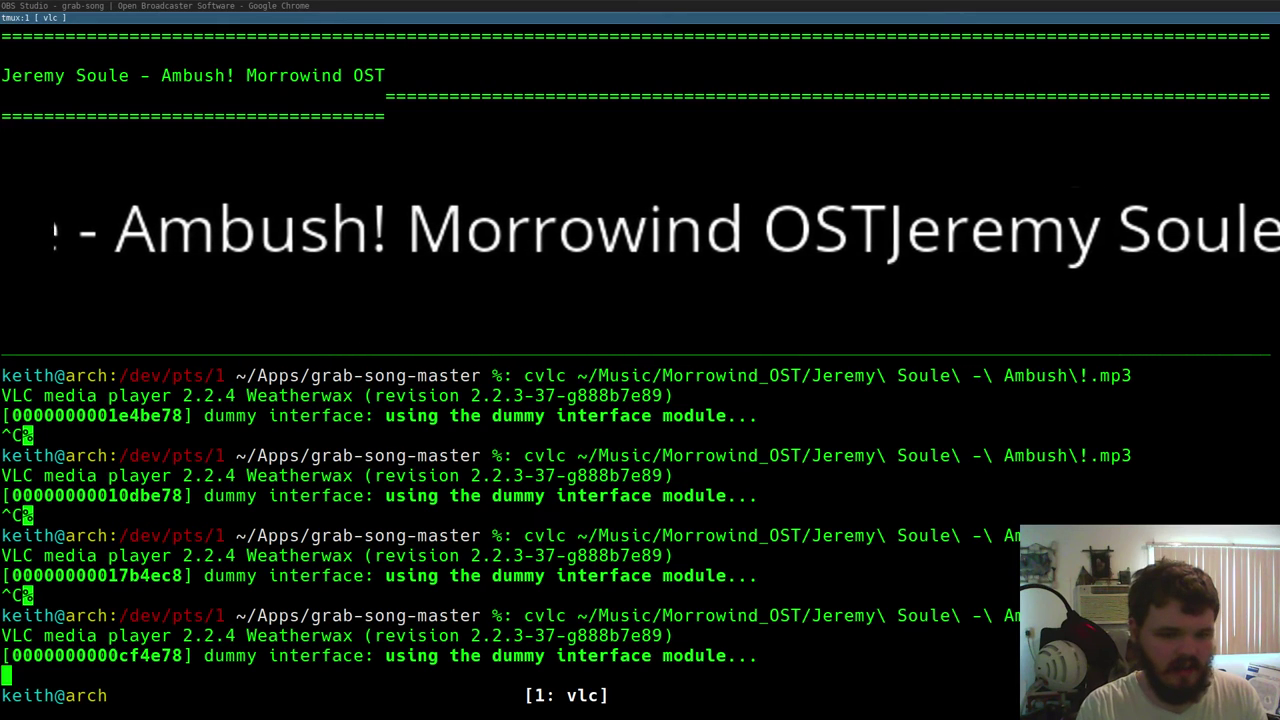
pyautogui.hotkey('ctrl', 'c')
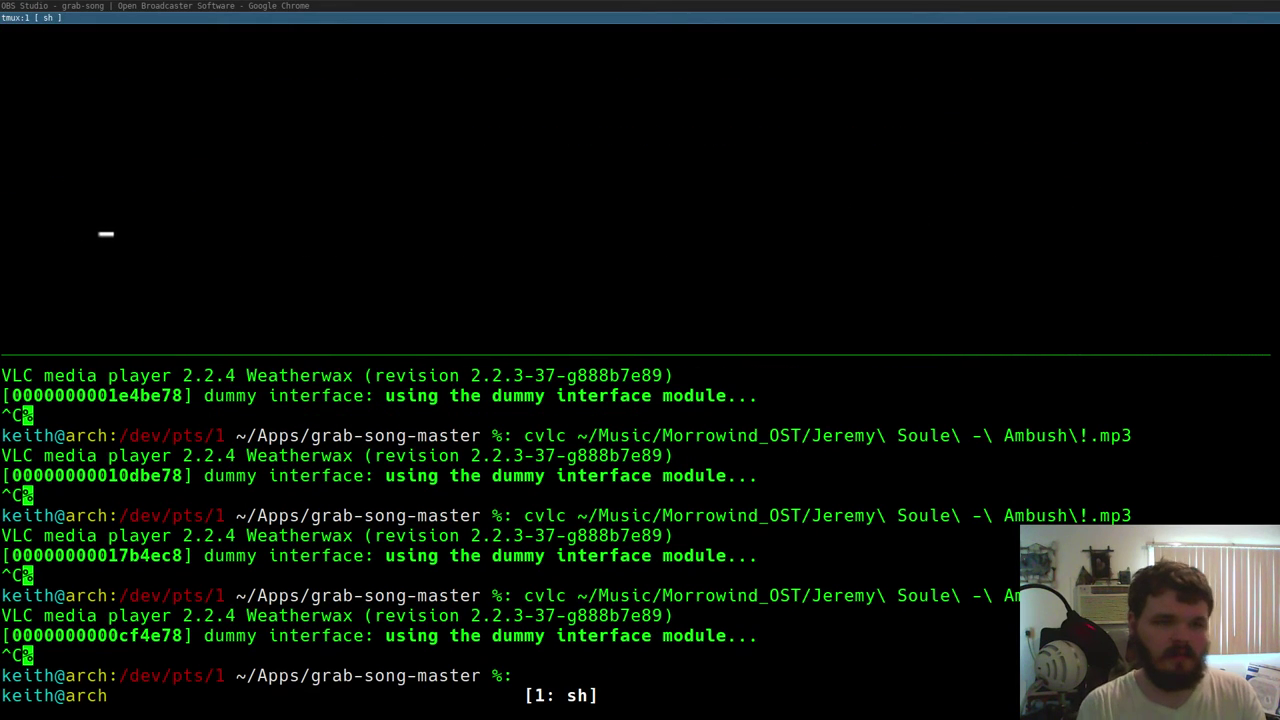
pyautogui.hotkey('ctrl', 'c')
pyautogui.press('Up')
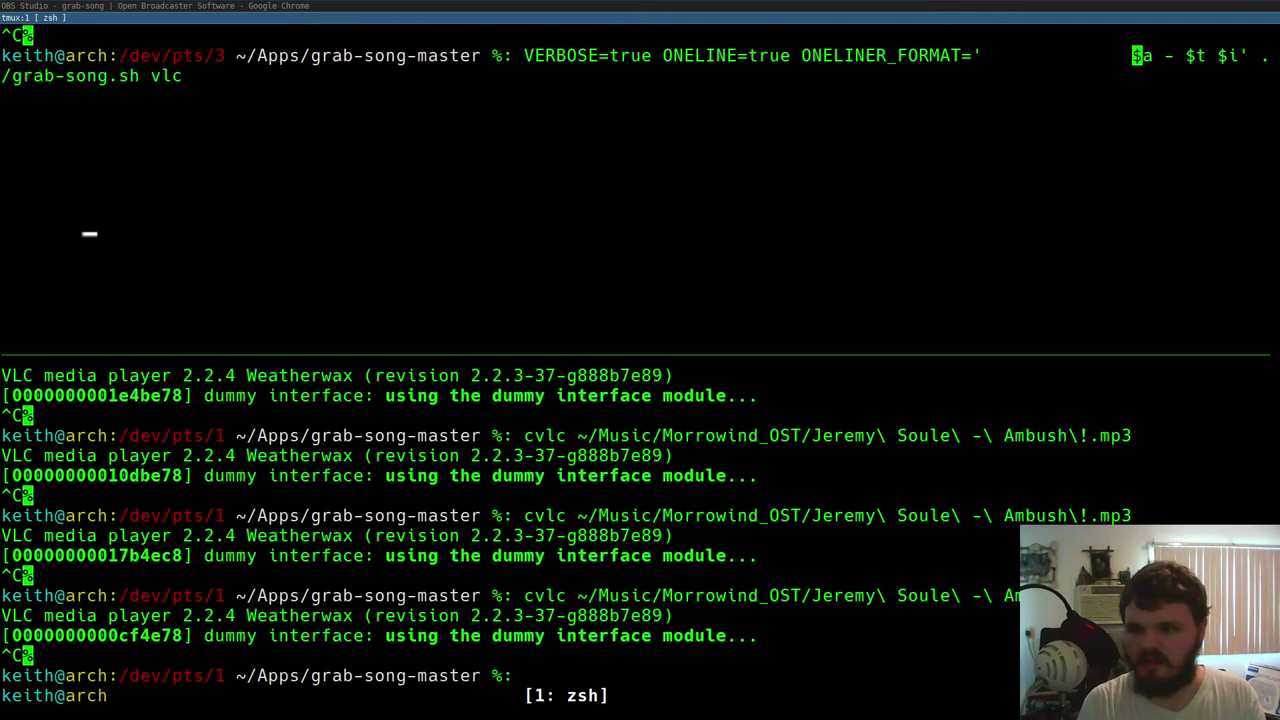
pyautogui.press('Return')
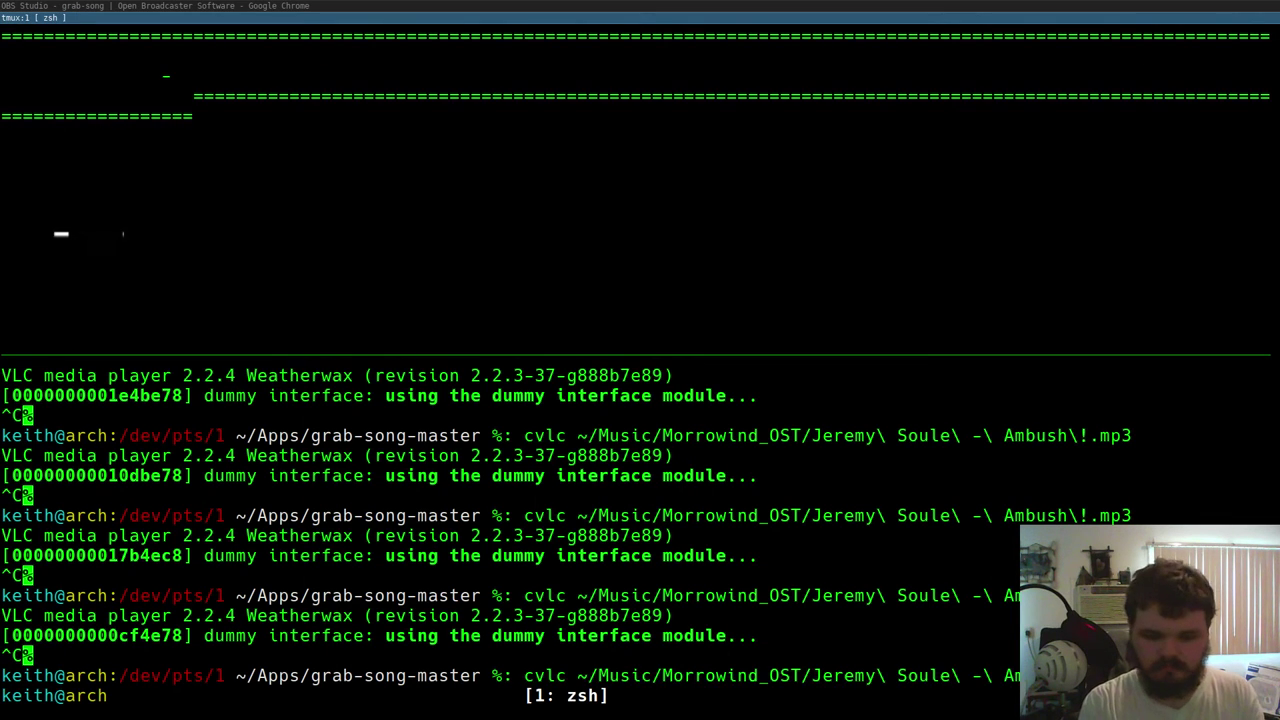
pyautogui.hotkey('alt', 'Tab')
# - Enable the preview, narrow the song text box, and unhide the vinyl record Image source
pyautogui.rightClick(388, 243)
pyautogui.click(400, 252)
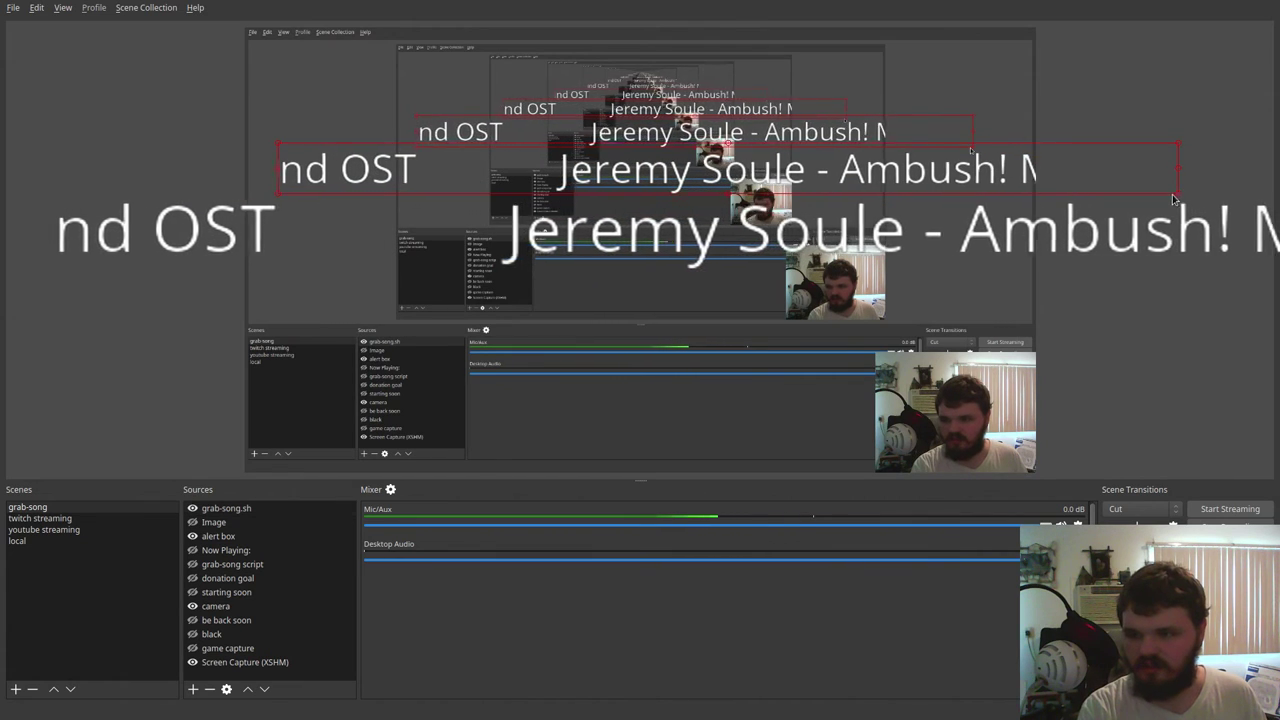
pyautogui.moveTo(1160, 197); pyautogui.dragTo(1027, 162)
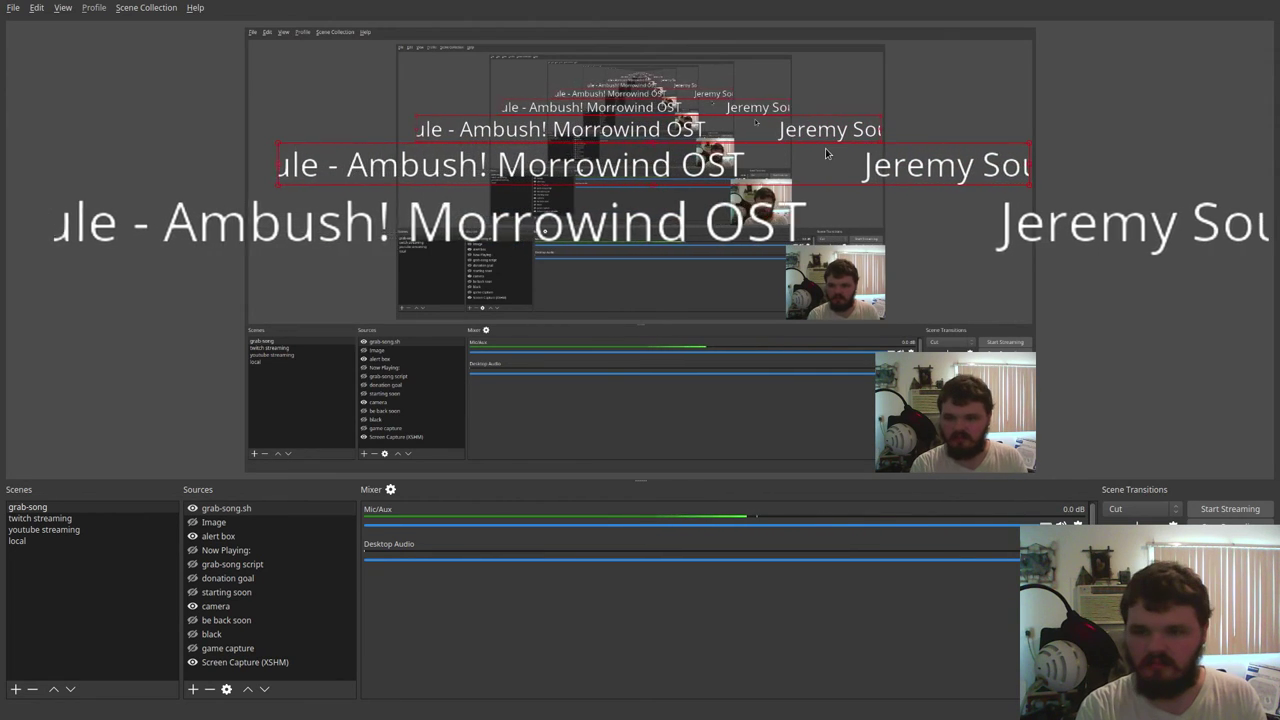
pyautogui.click(192, 522)
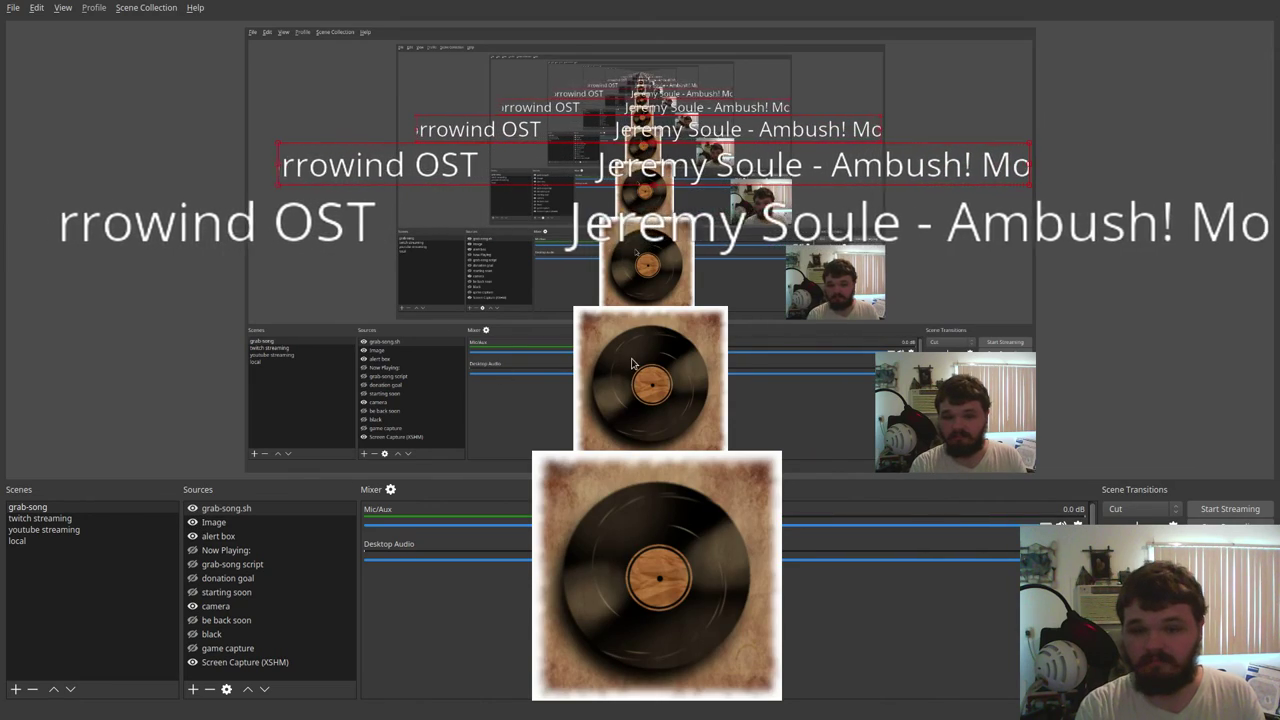
pyautogui.hotkey('alt', 'Tab')
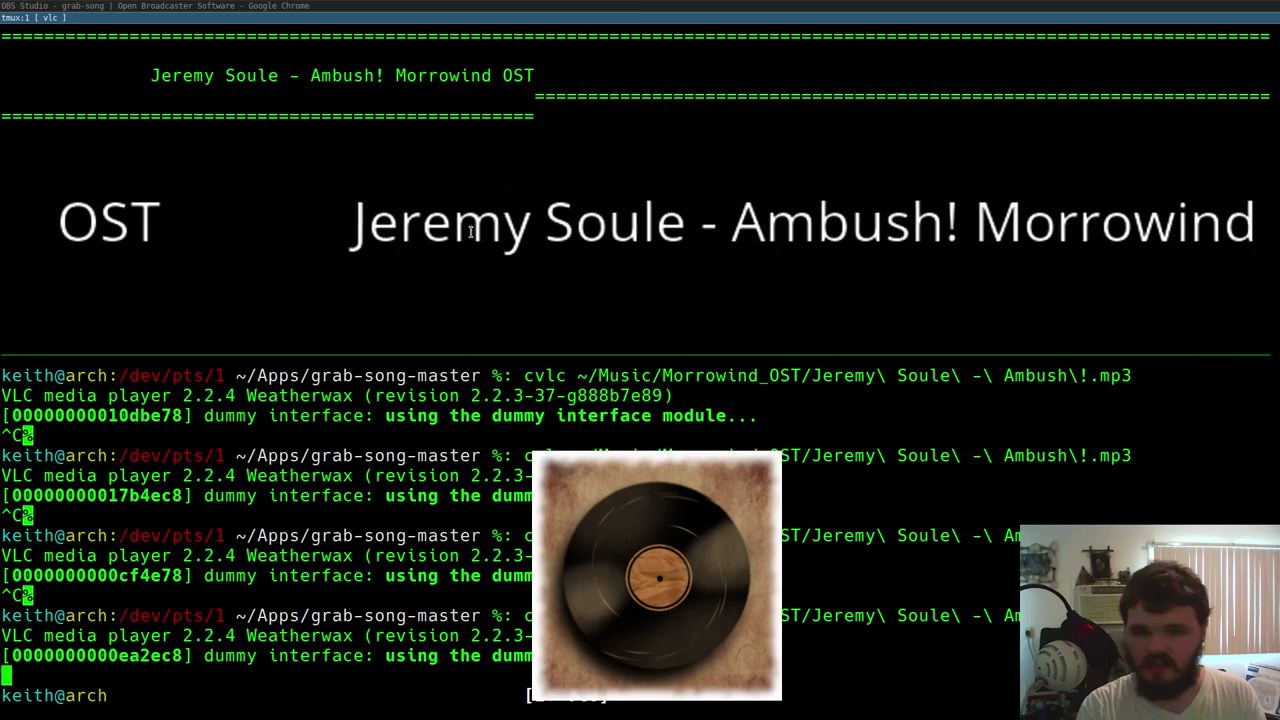
pyautogui.hotkey('alt', 'Tab')
pyautogui.rightClick(531, 278)
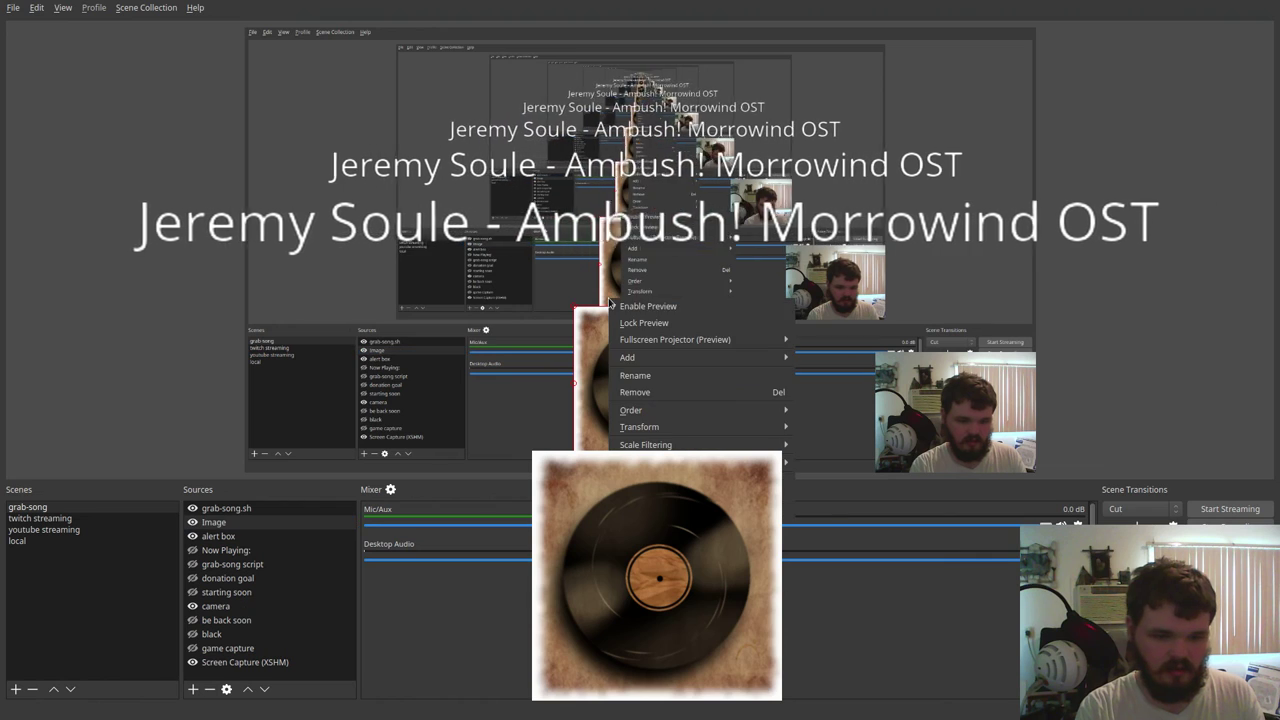
pyautogui.click(580, 305)
pyautogui.rightClick(222, 522)
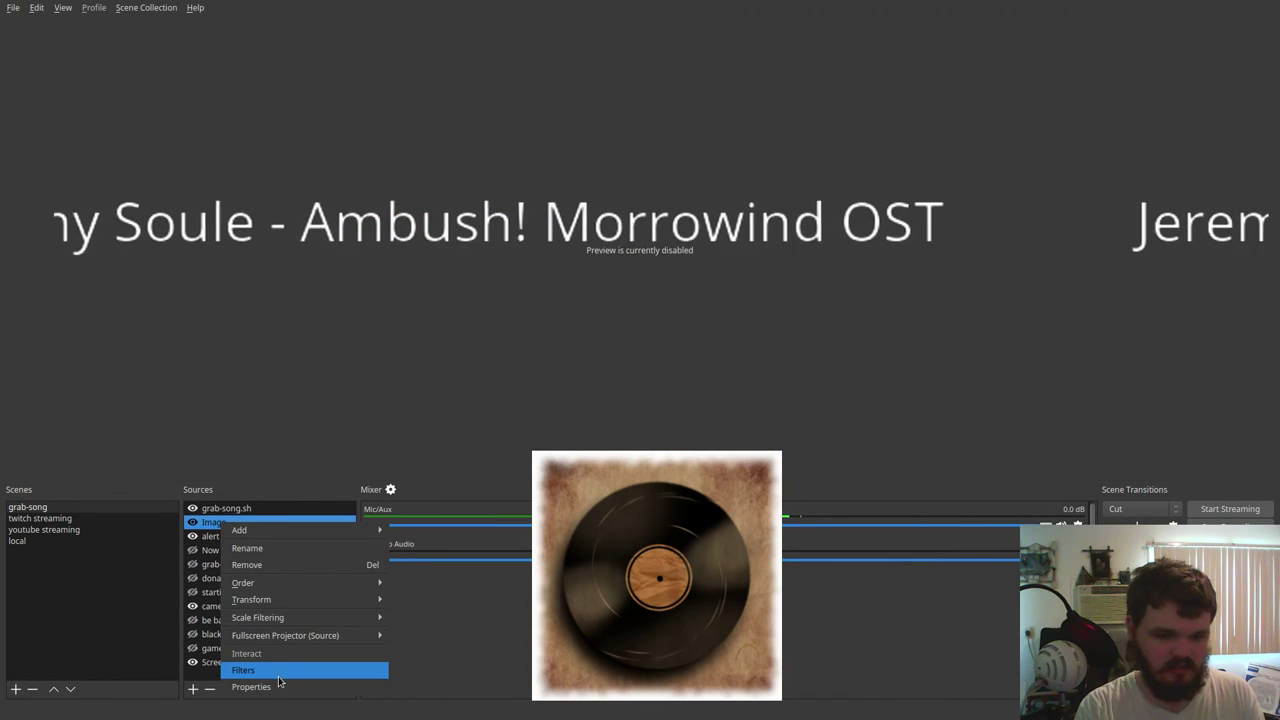
pyautogui.click(243, 670)
pyautogui.click(886, 560)
pyautogui.rightClick(234, 530)
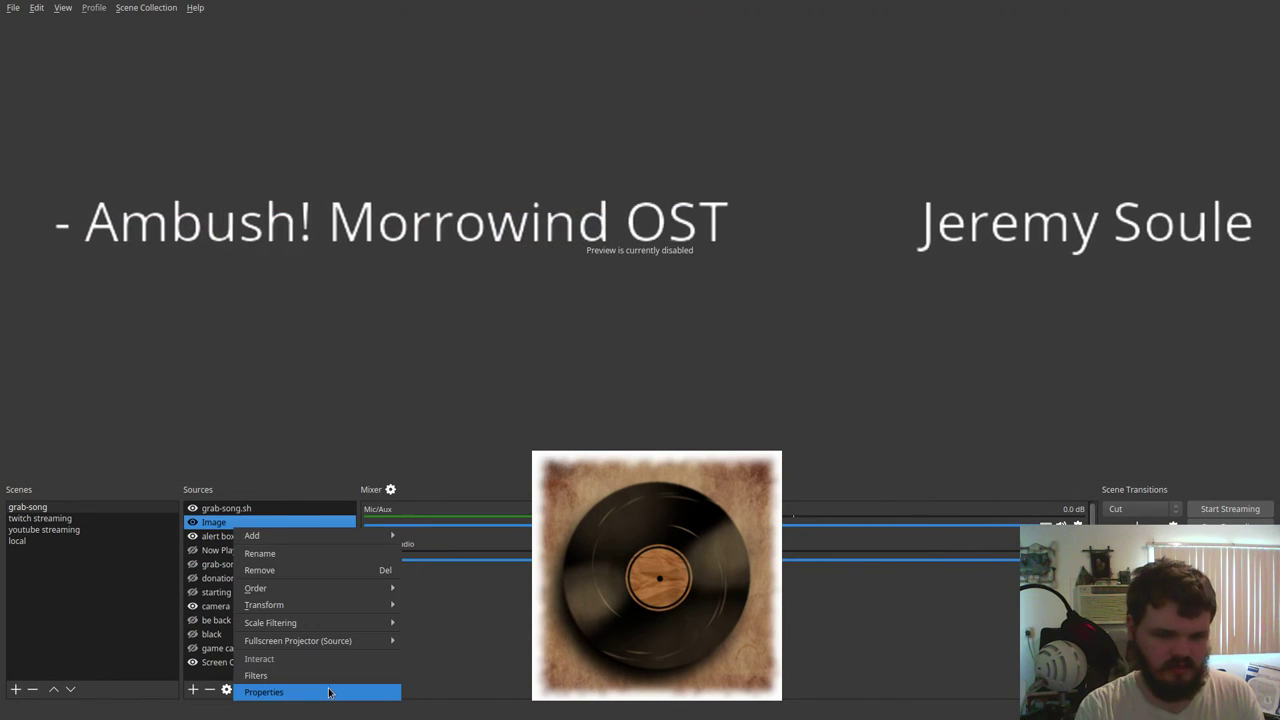
pyautogui.click(325, 689)
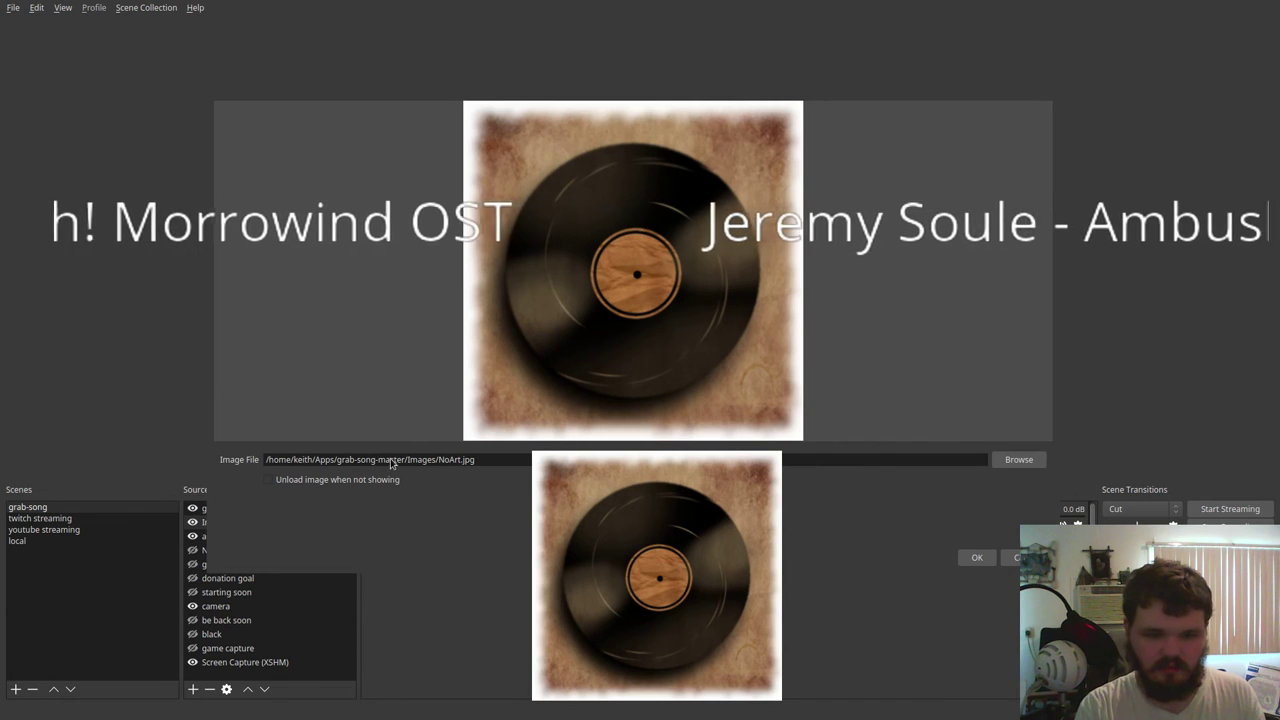
pyautogui.click(1017, 462)
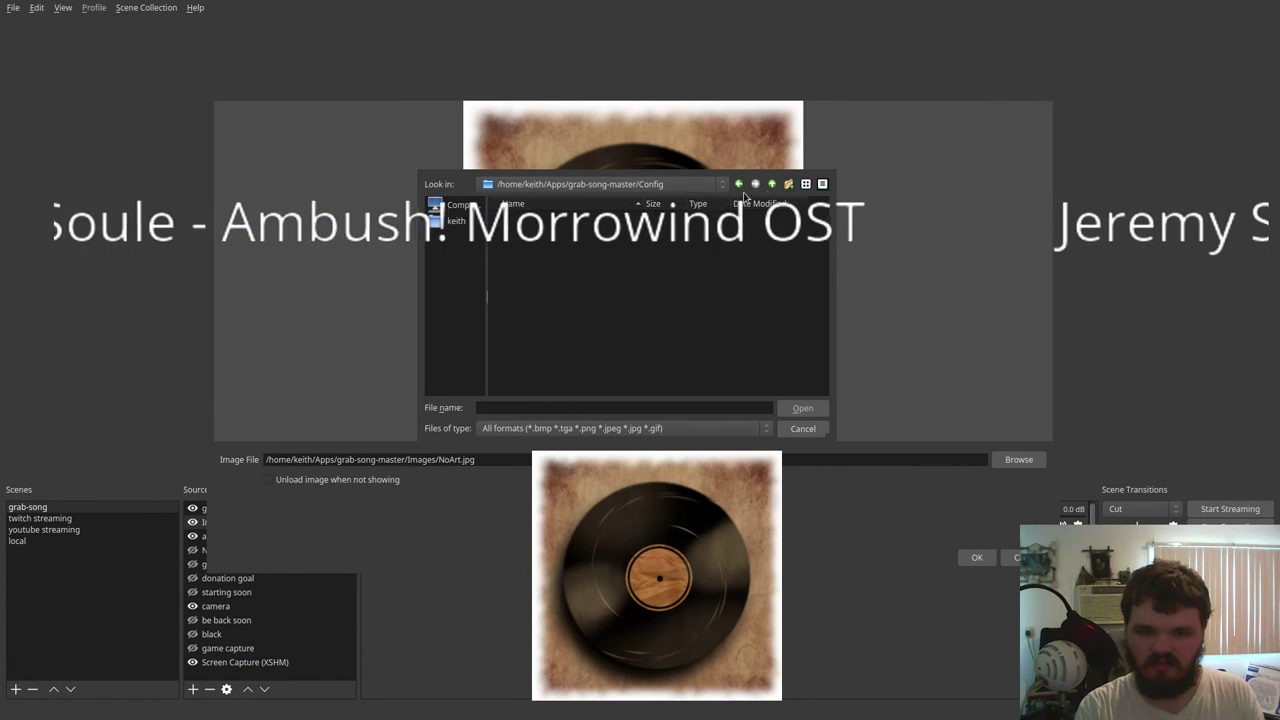
pyautogui.click(802, 429)
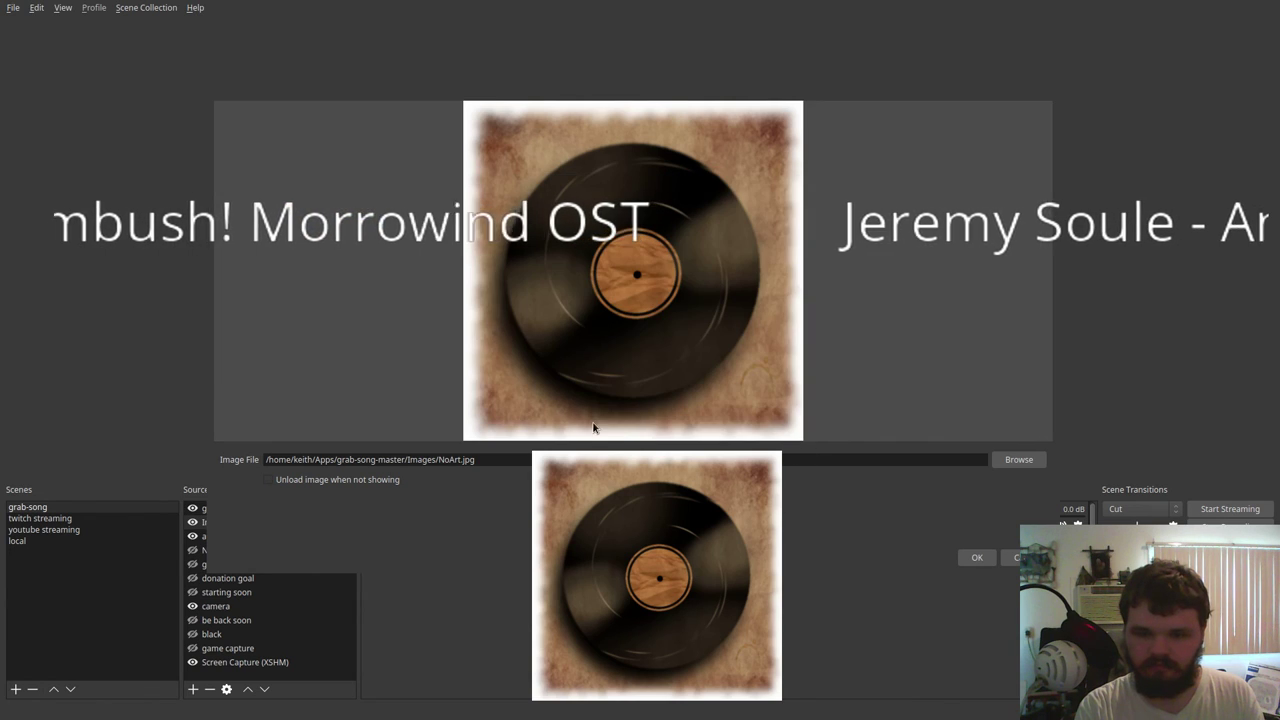
pyautogui.click(1008, 557)
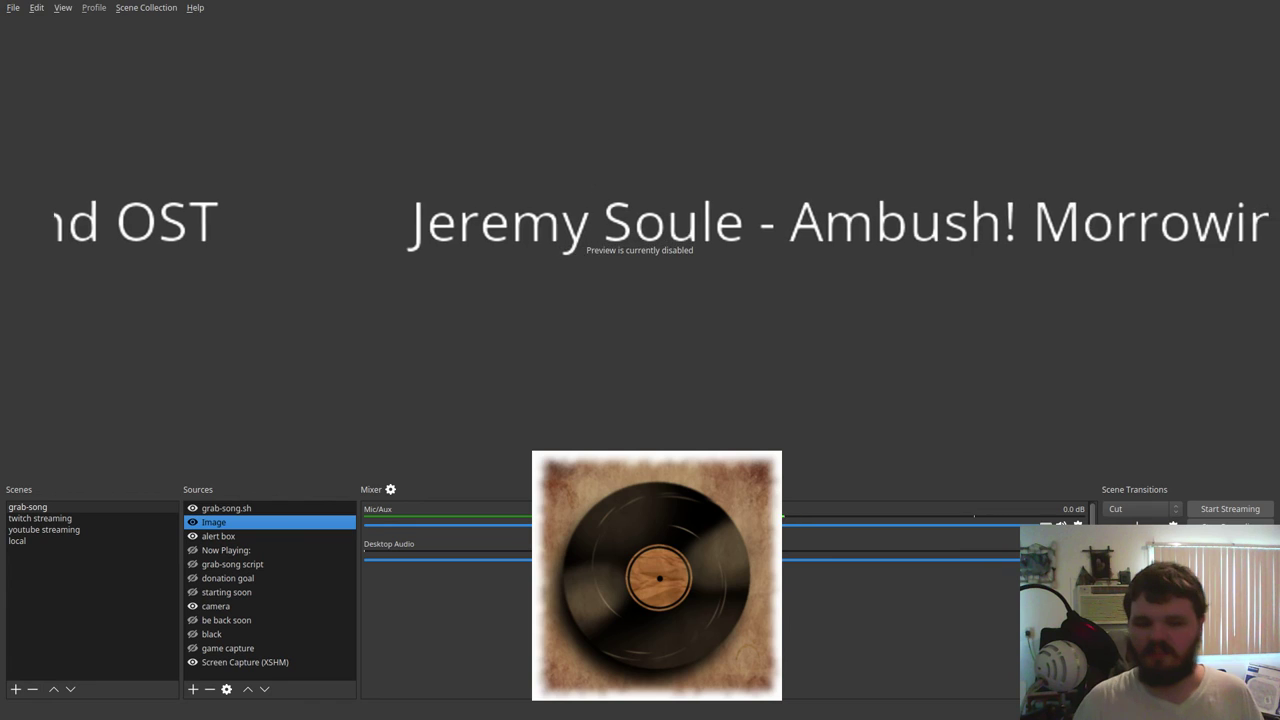